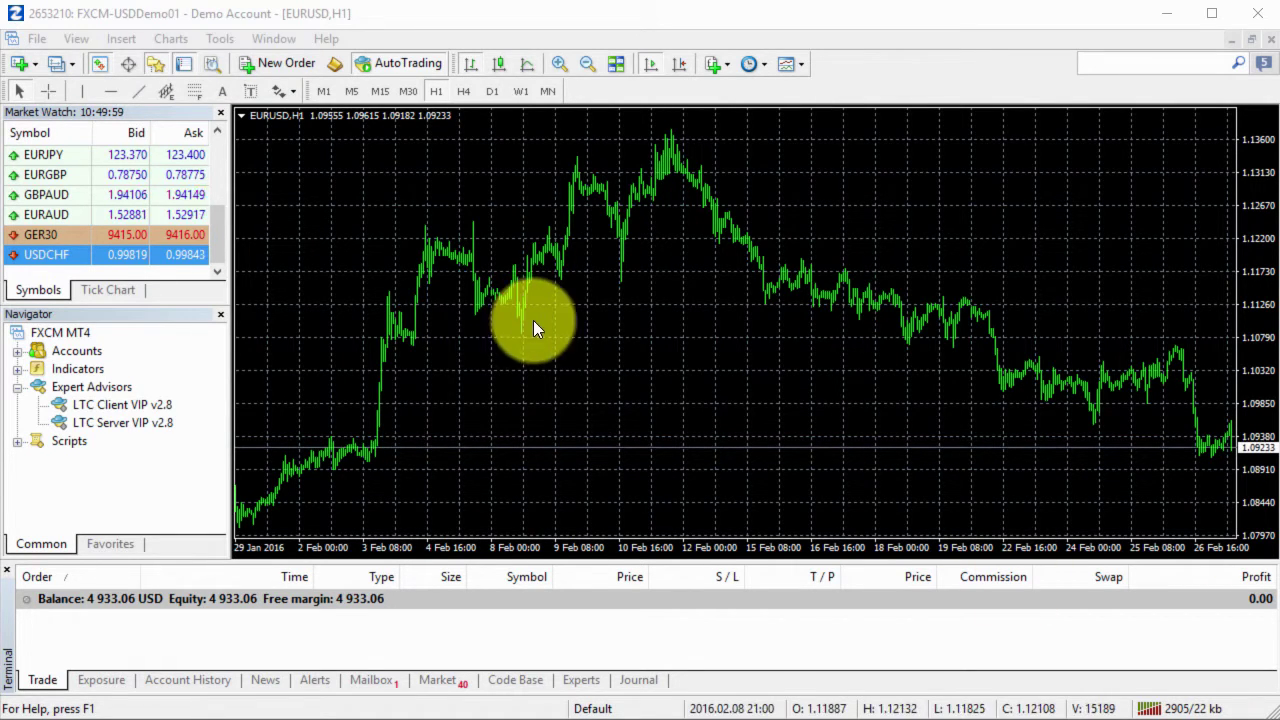
Select LTC Server VIP v2.8 and the Expert Advisors folder, then close the Navigator panel.
click(128, 422)
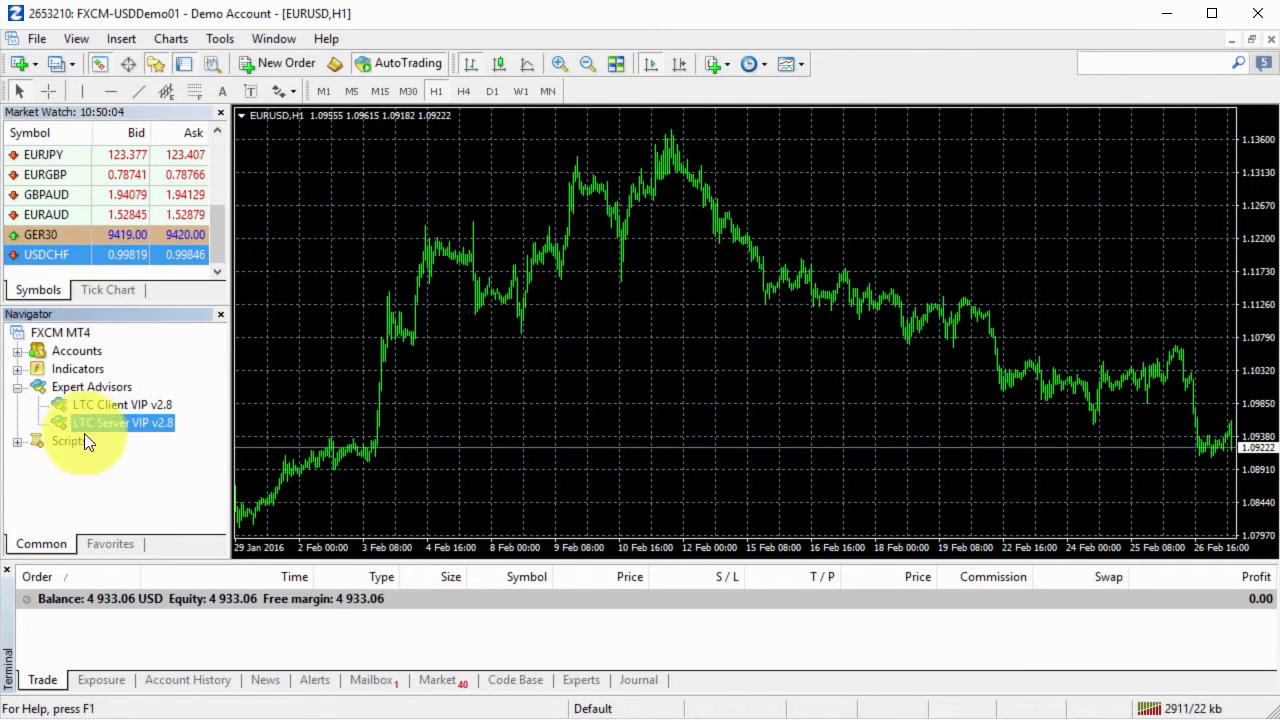
click(55, 389)
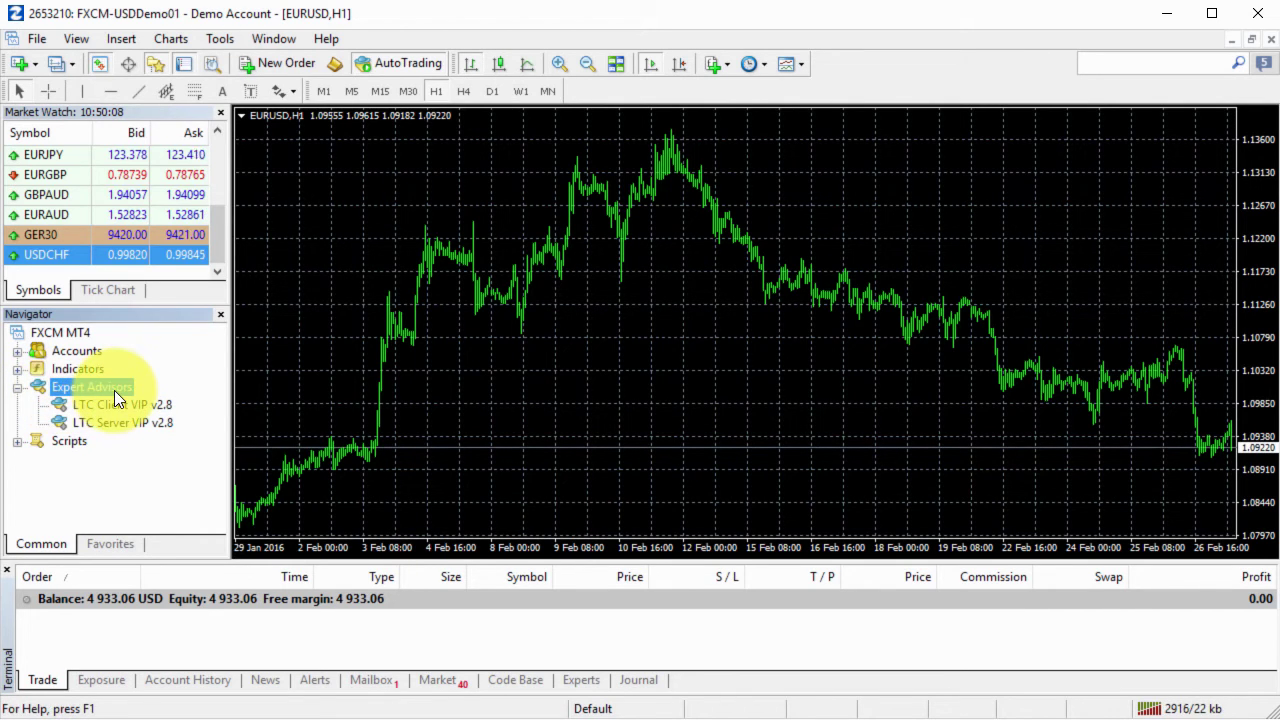
click(221, 314)
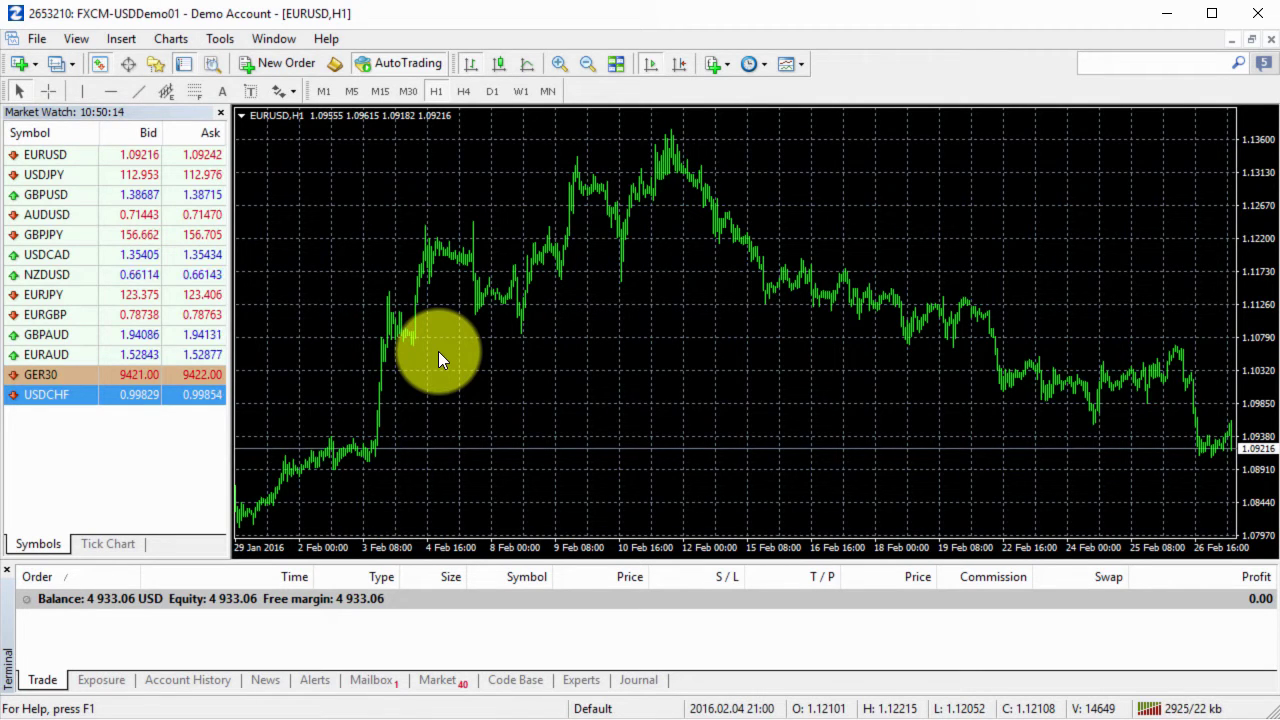
Reopen the Navigator from the View menu, expand Expert Advisors and select LTC Server VIP v2.8.
click(83, 41)
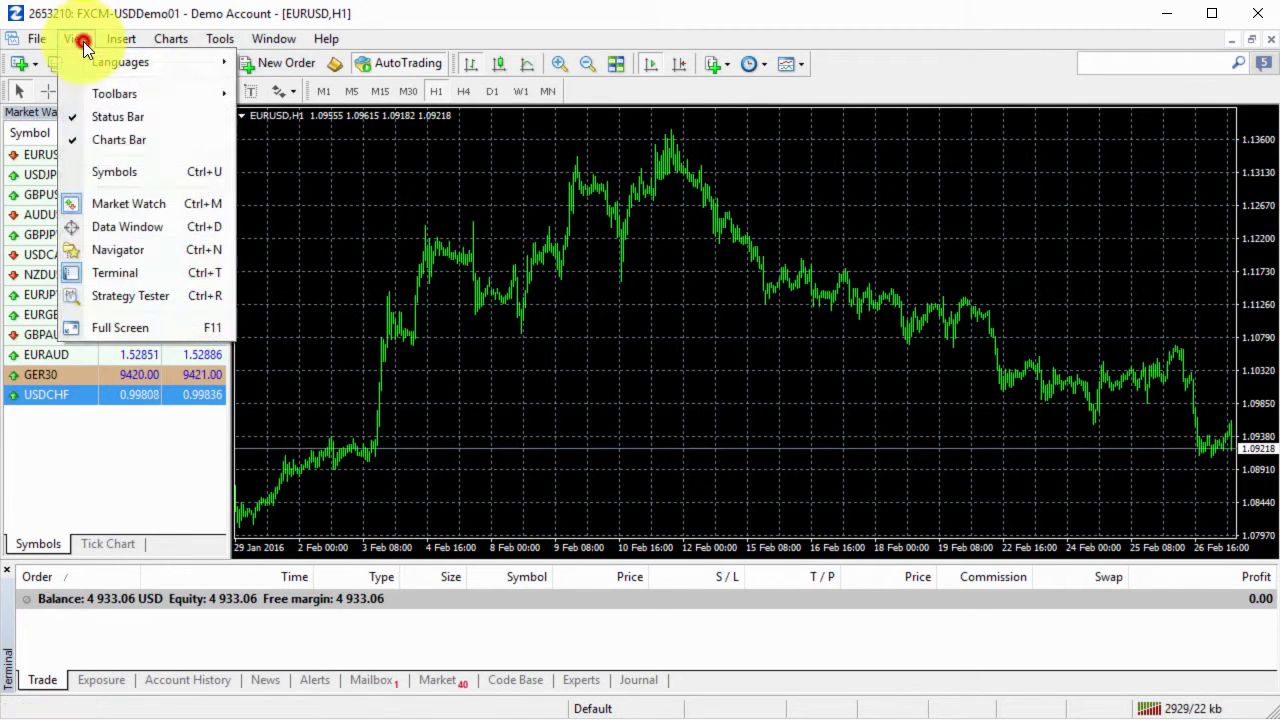
click(162, 250)
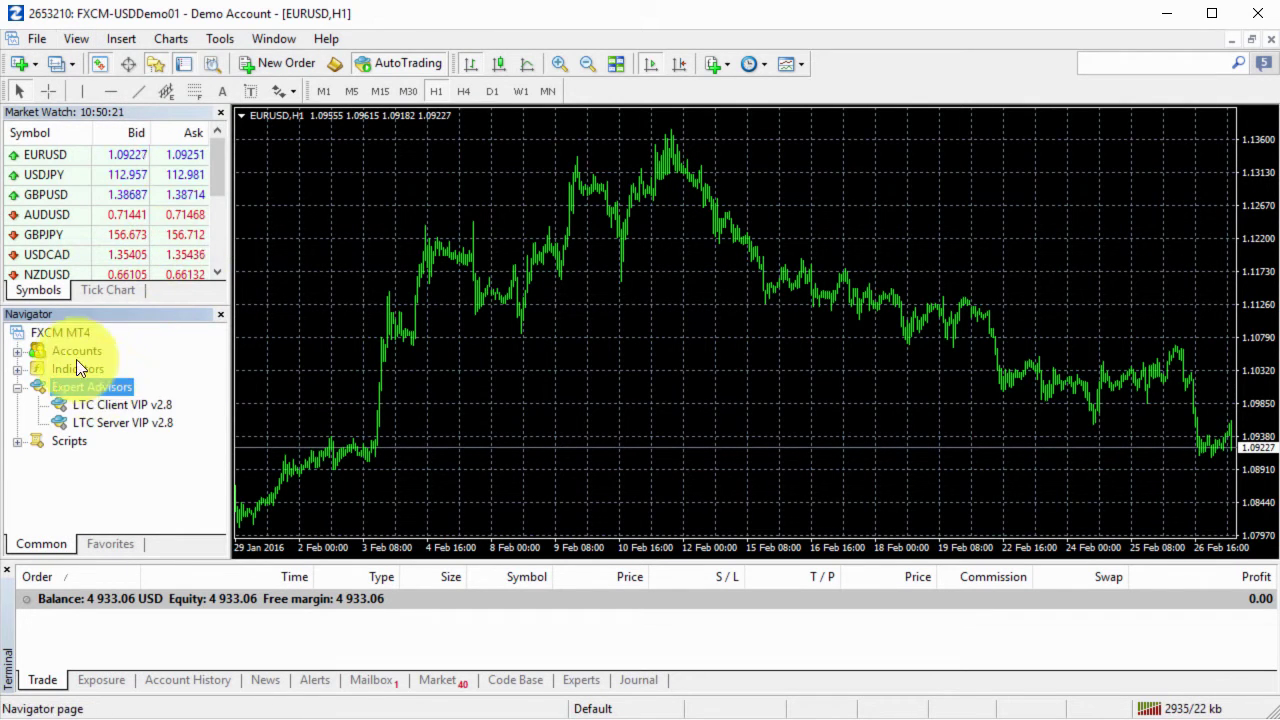
double_click(30, 385)
double_click(86, 387)
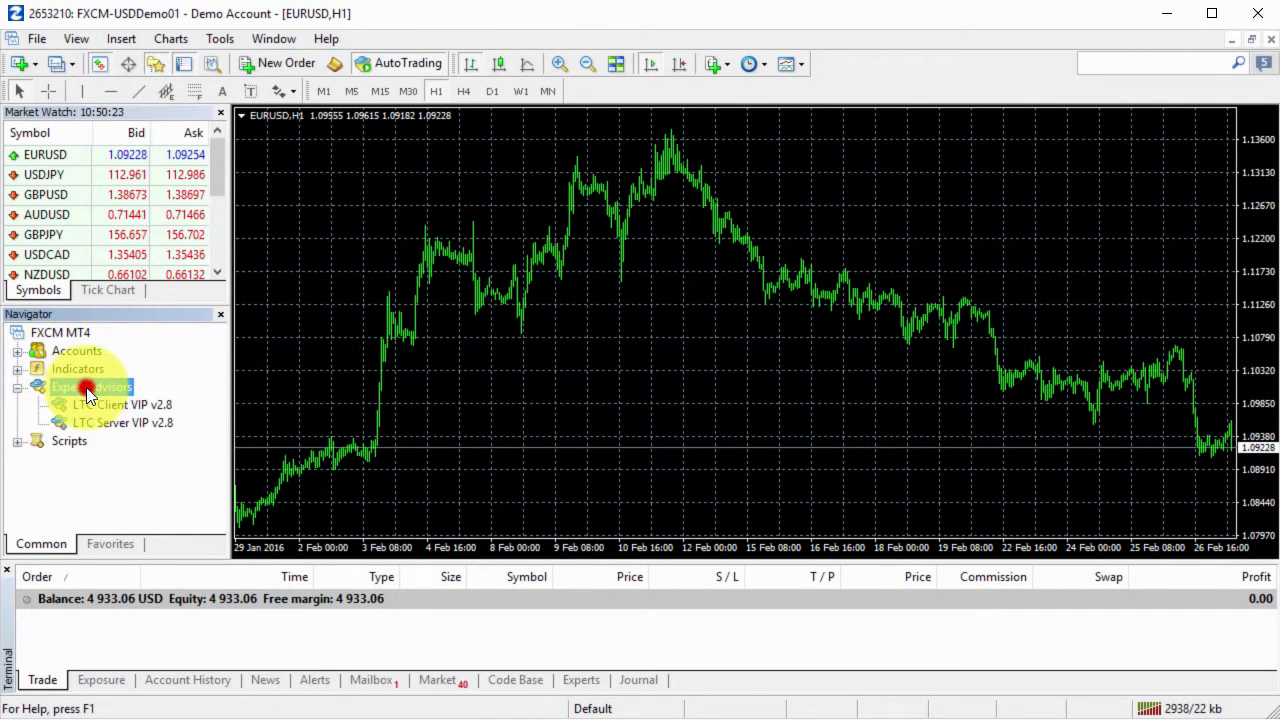
click(125, 424)
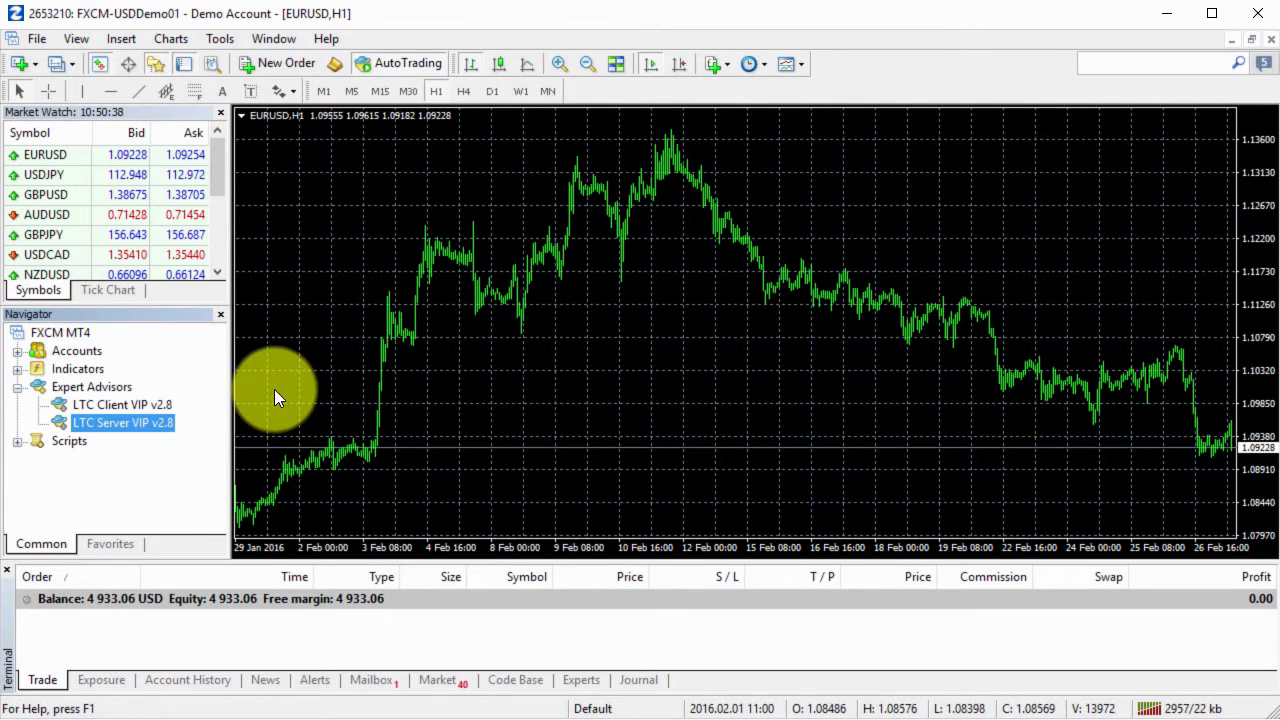
Attach LTC Server VIP v2.8 to the EURUSD chart with the licence key entered as LicenseKey.
double_click(148, 422)
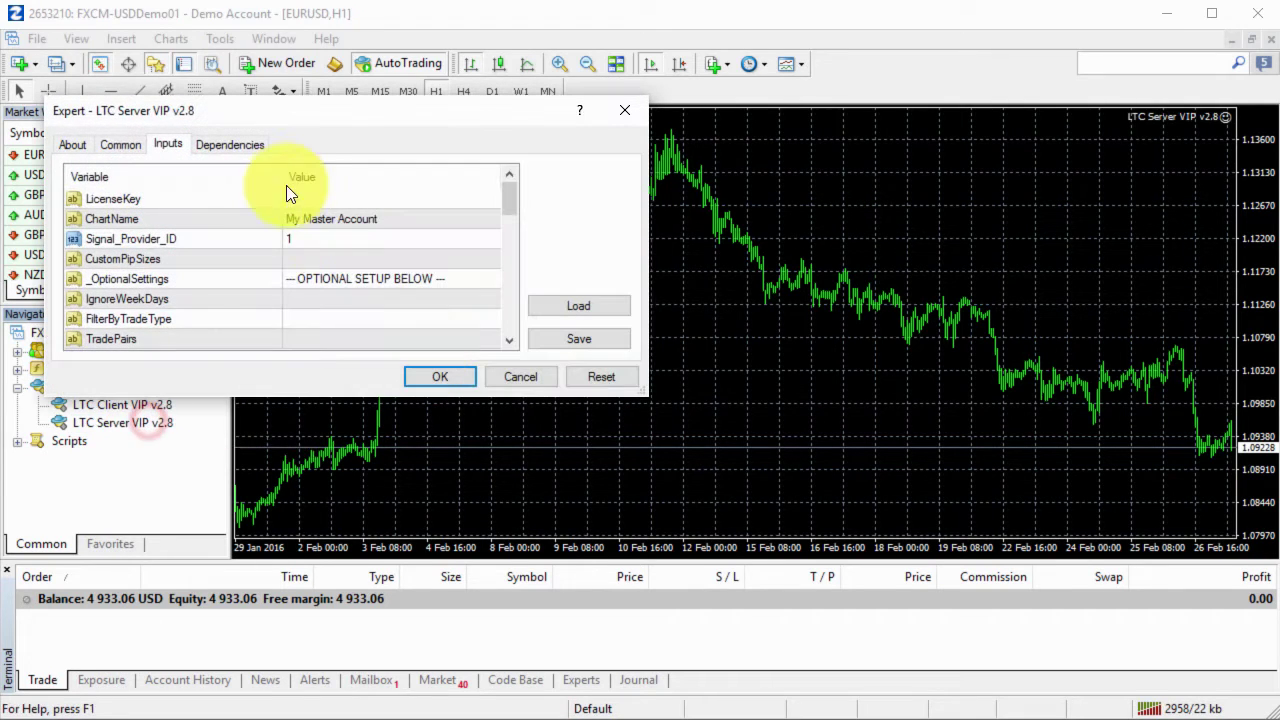
click(340, 200)
click(340, 200)
key(Return)
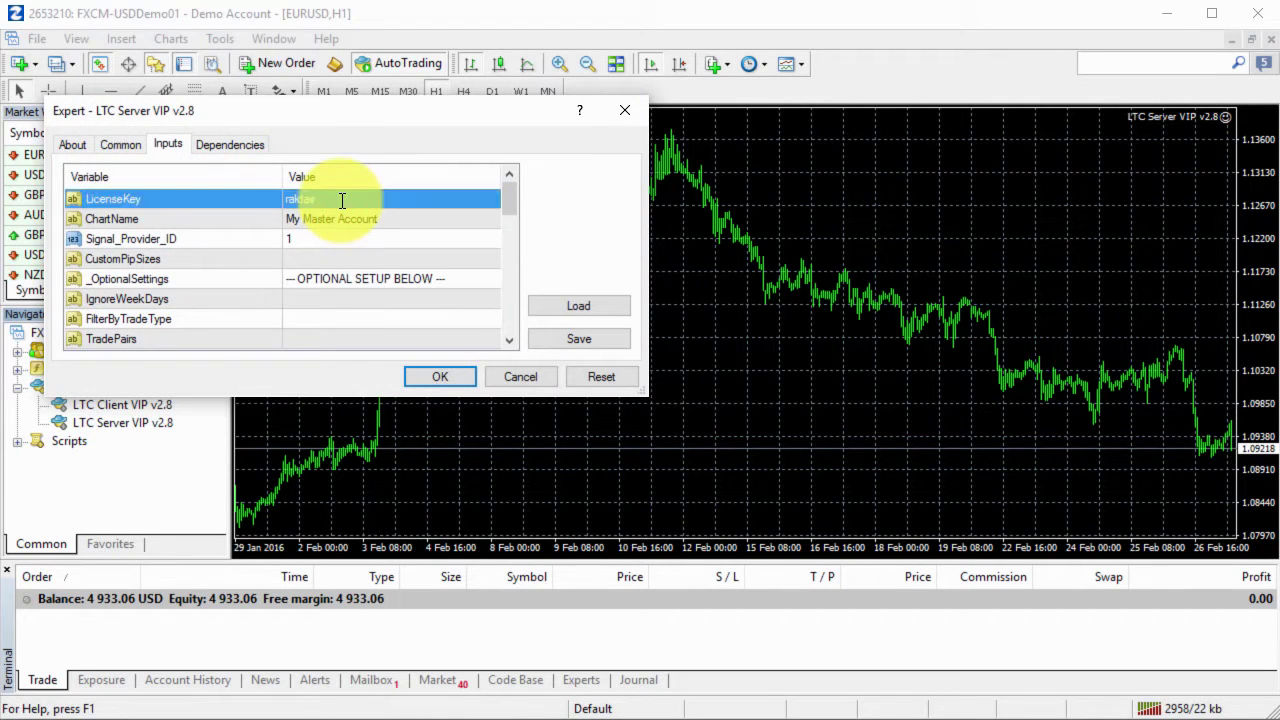
click(460, 376)
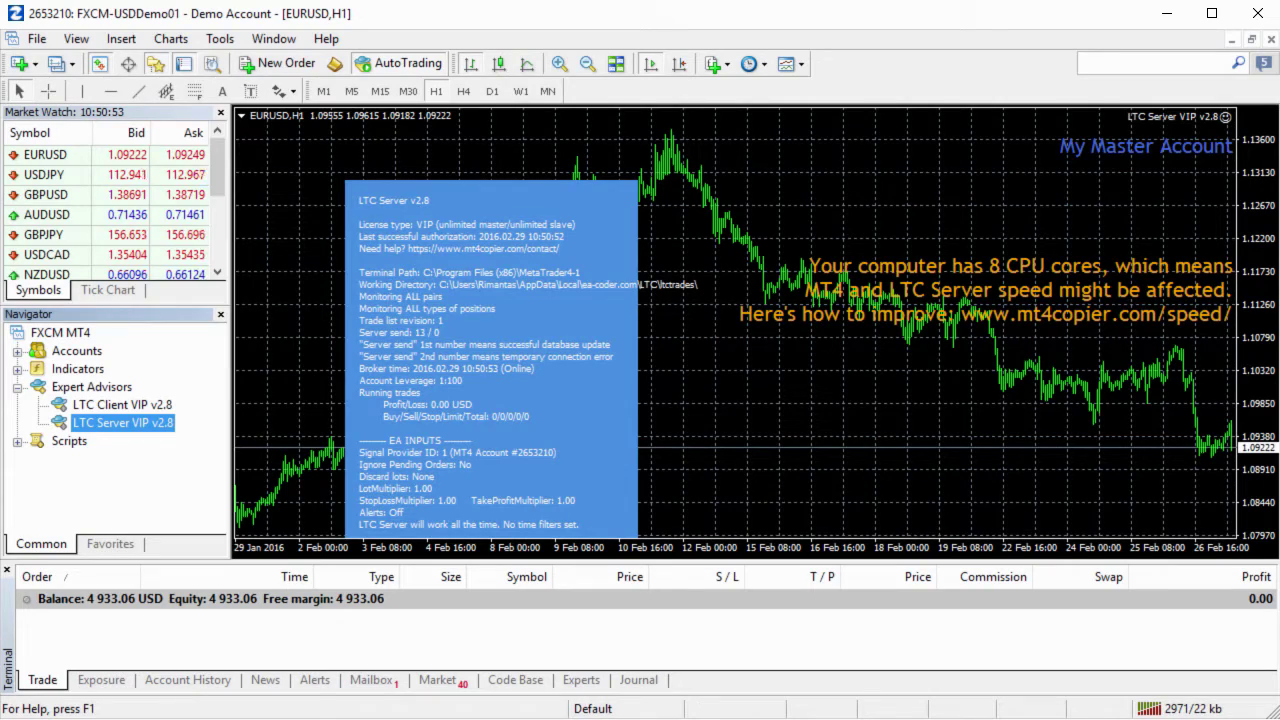
key(alt+Tab)
Collapse Accounts and attach LTC Client VIP v2.8 to the SENSUSCAP EURUSDc chart with its licence key.
click(75, 388)
click(75, 388)
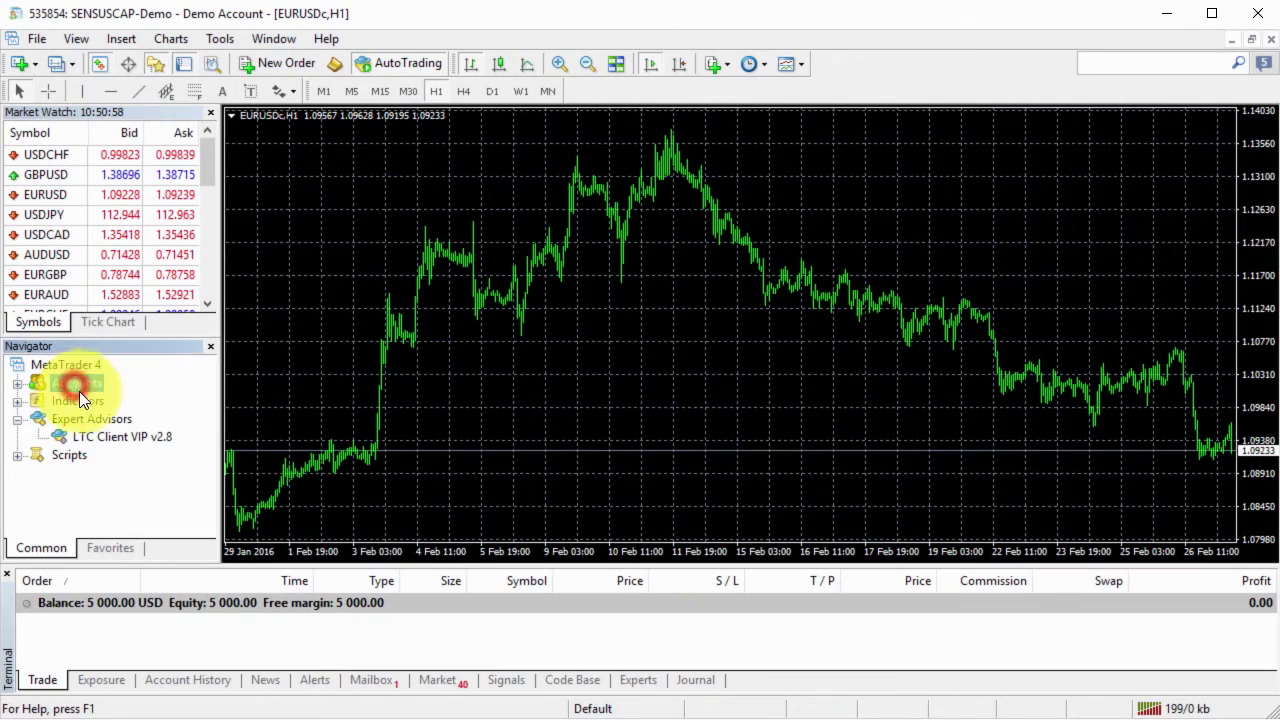
click(116, 438)
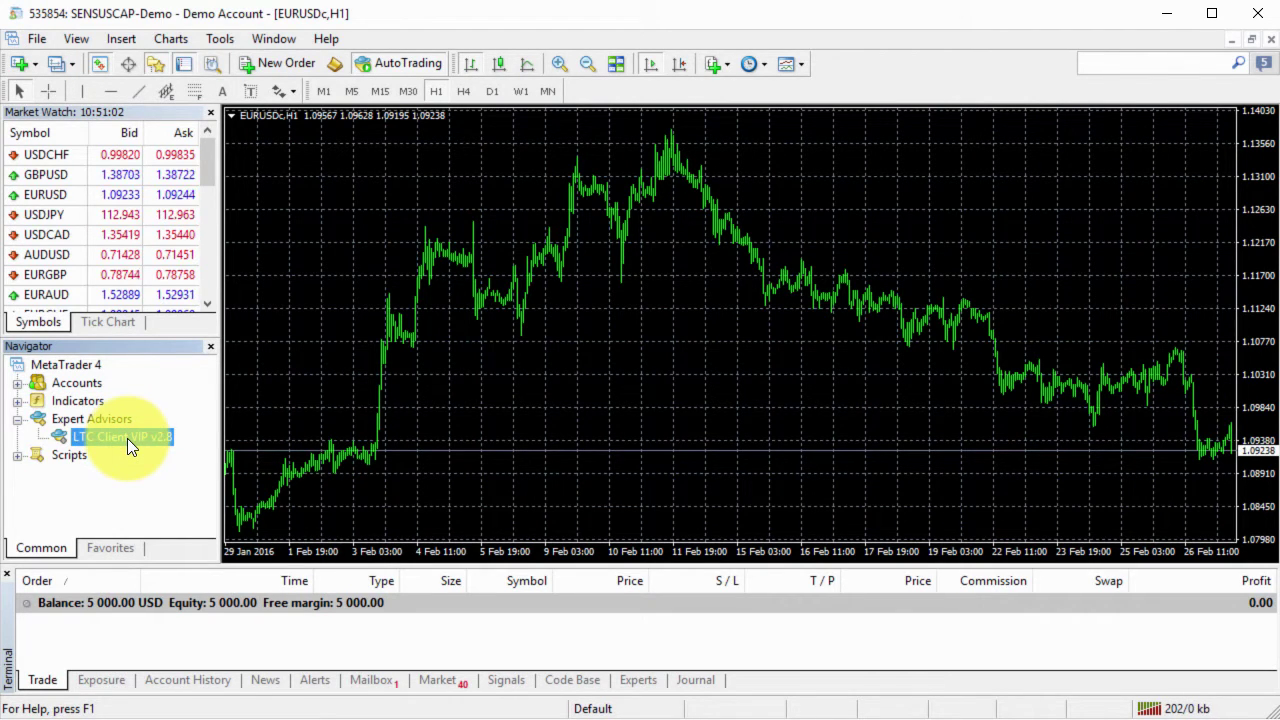
click(127, 438)
double_click(127, 438)
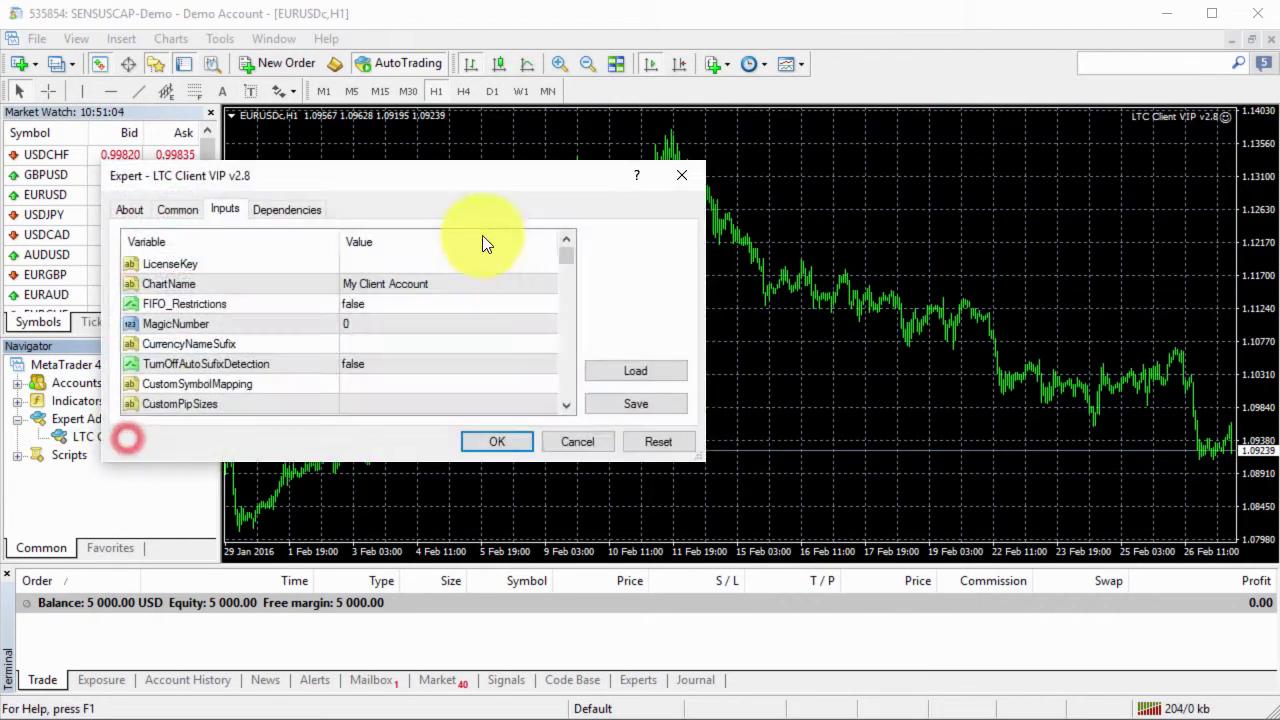
double_click(406, 263)
key(Return)
key(shift+Tab)
key(Return)
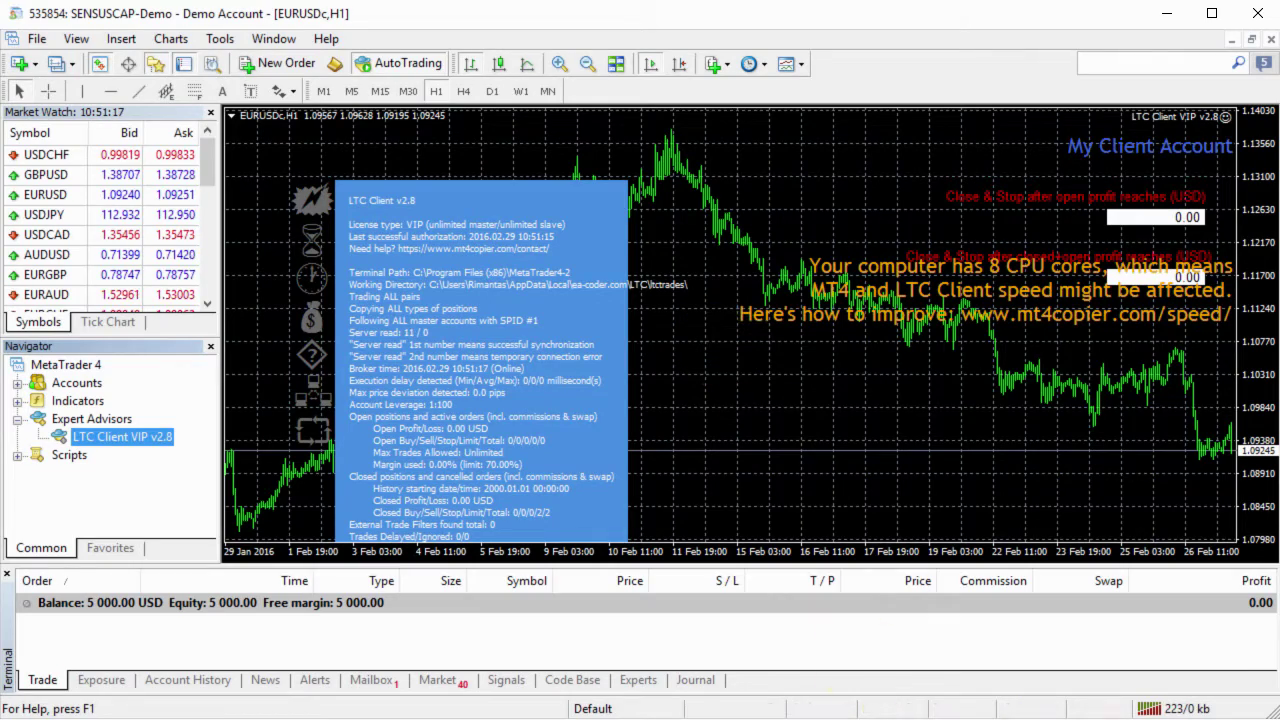
key(alt+Tab)
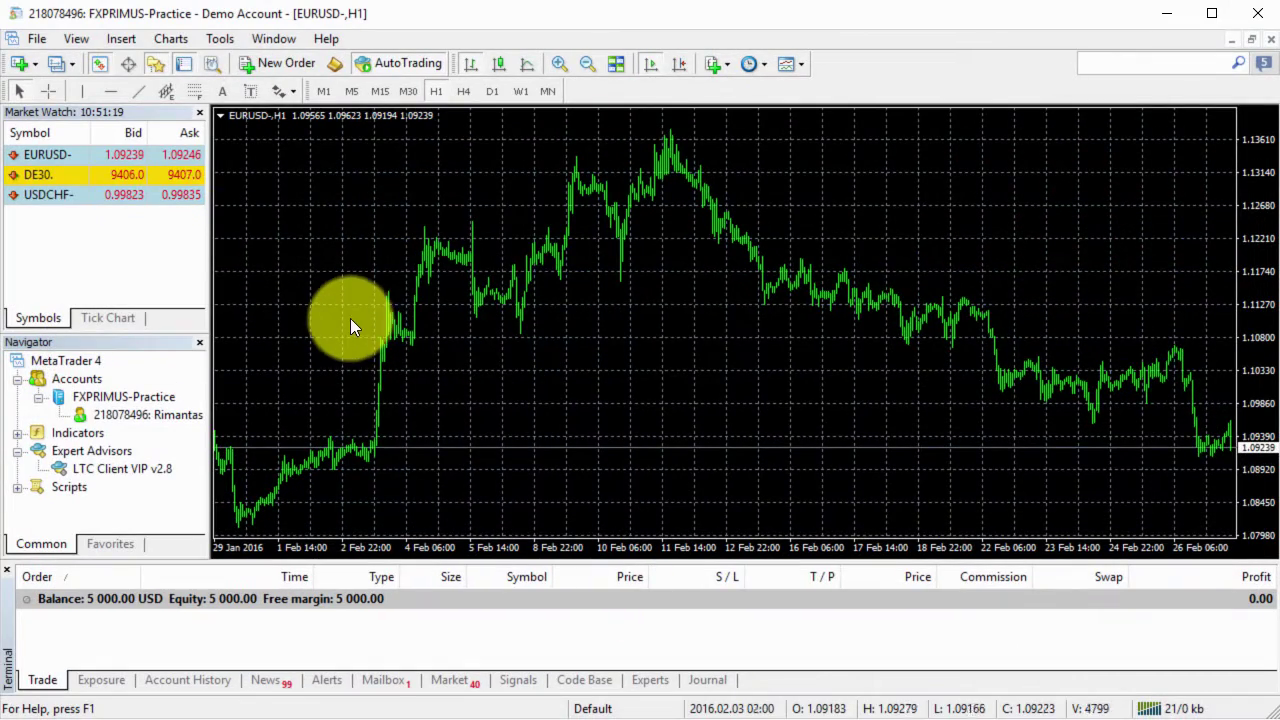
Close the EURUSD- chart, collapse Accounts, and close then reopen Market Watch via View.
click(1269, 39)
double_click(95, 379)
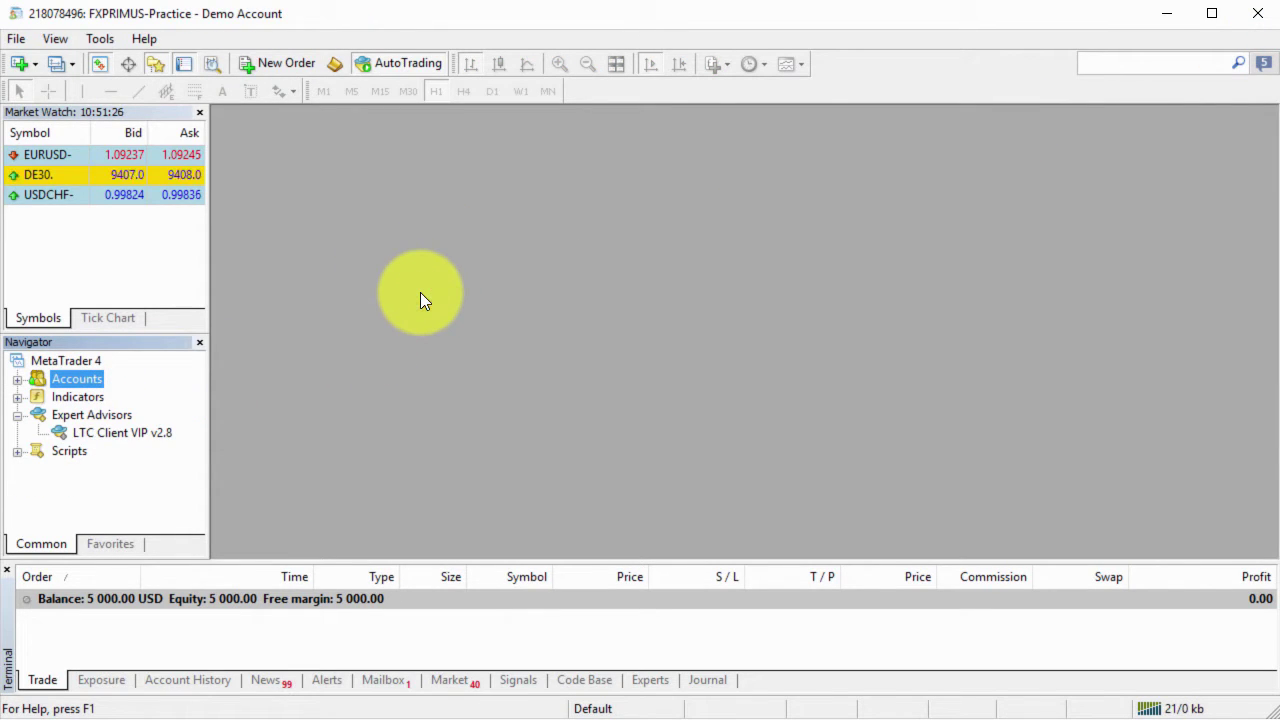
click(114, 156)
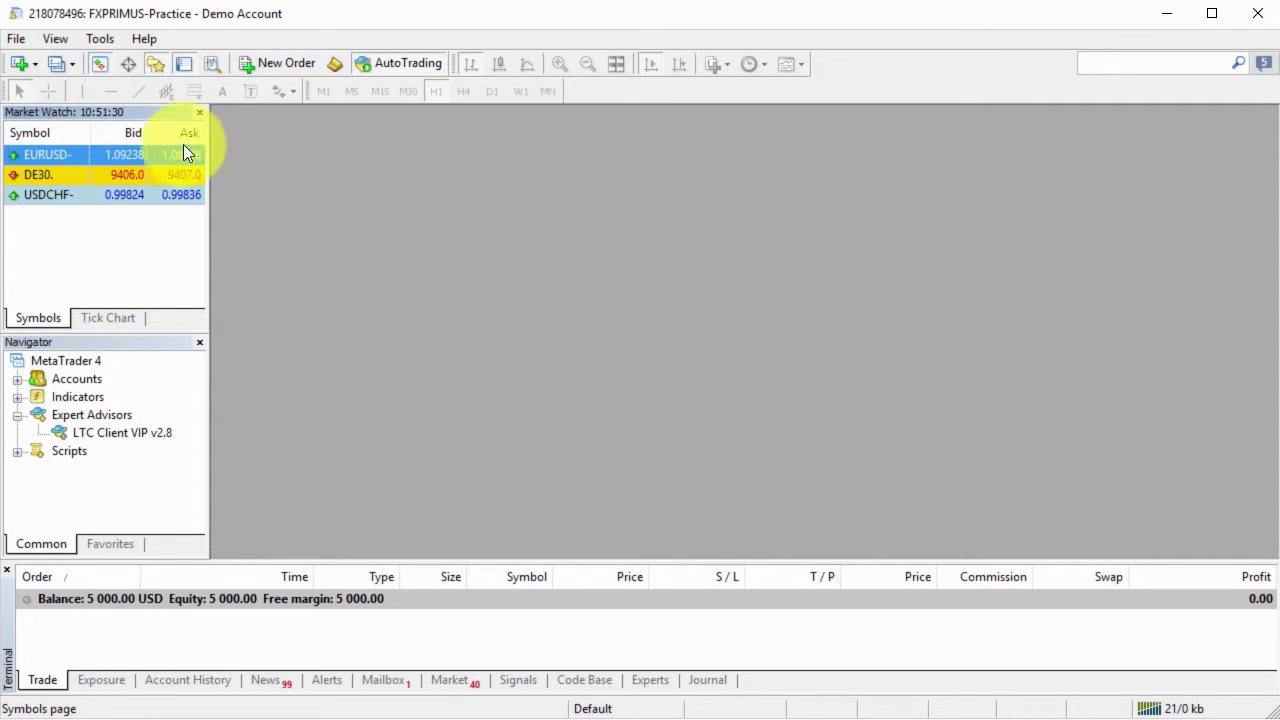
click(199, 112)
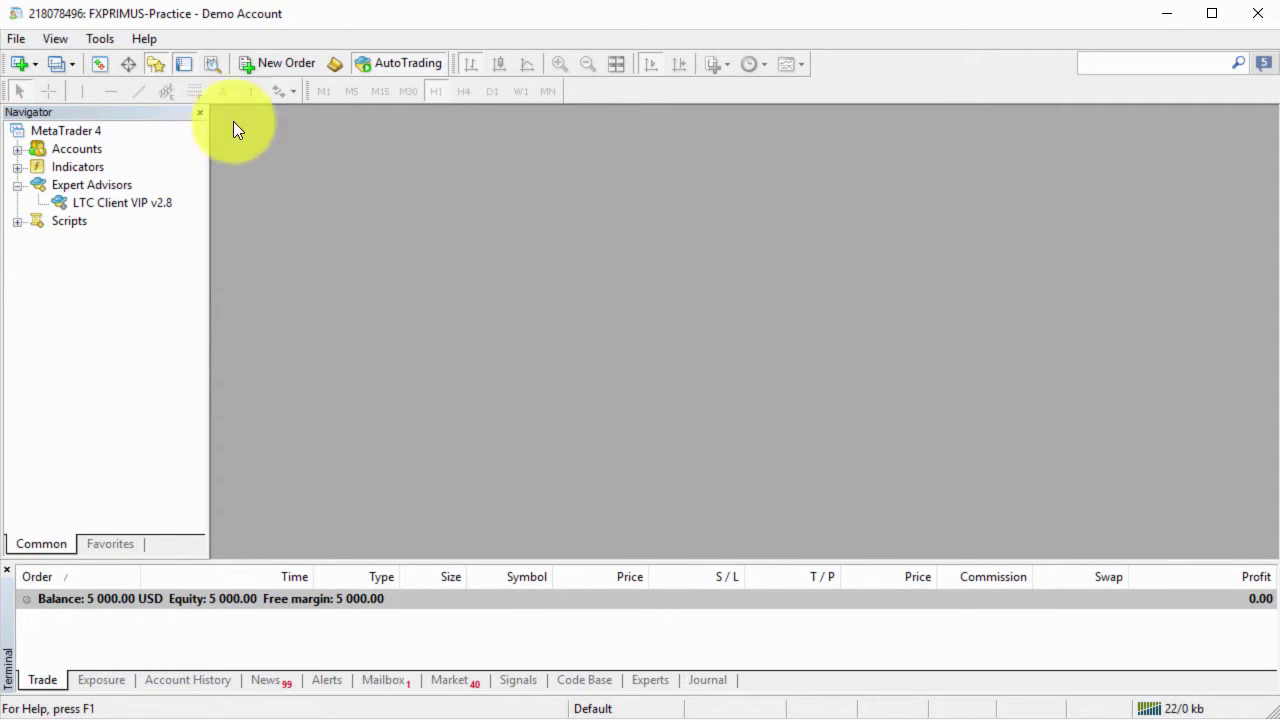
click(57, 37)
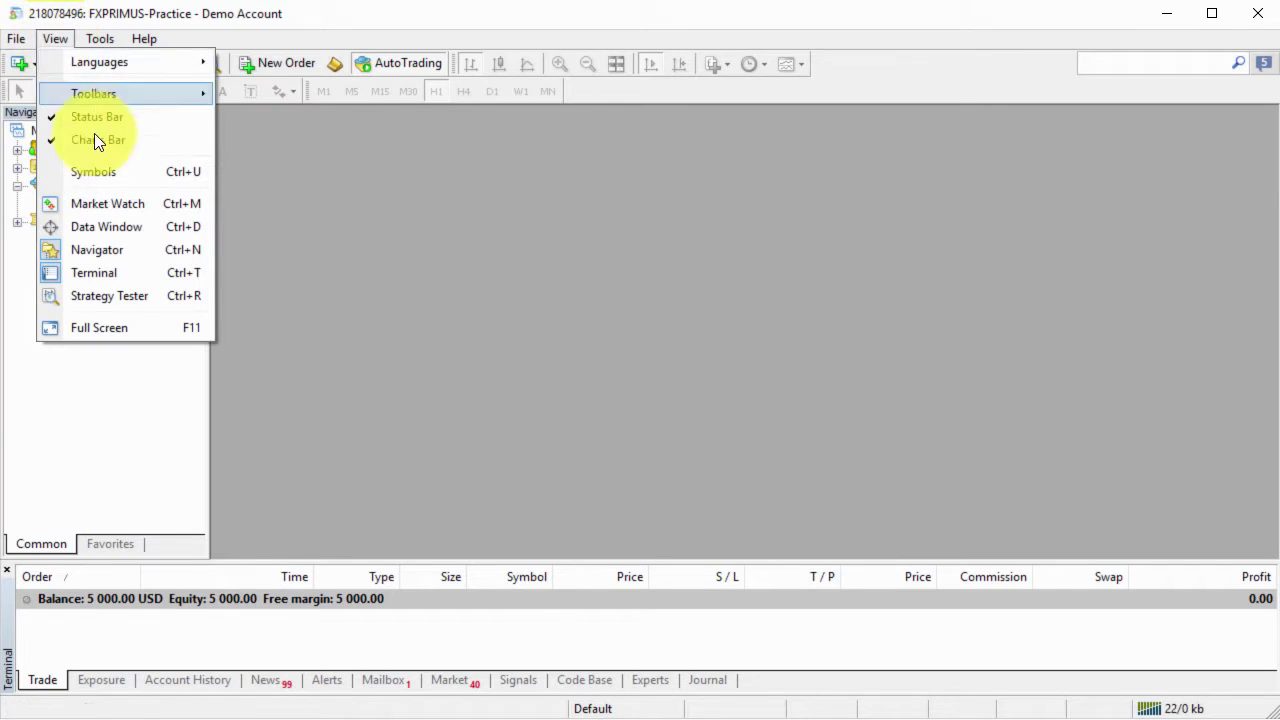
click(107, 203)
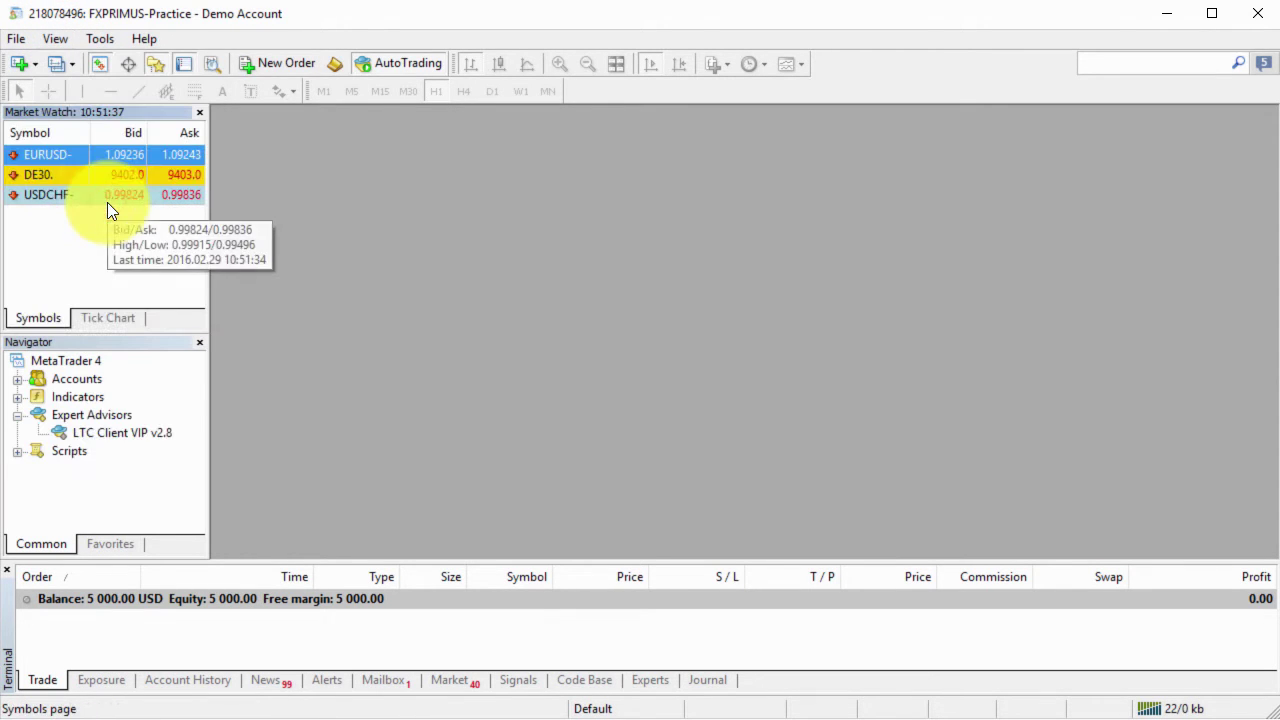
right_click(77, 152)
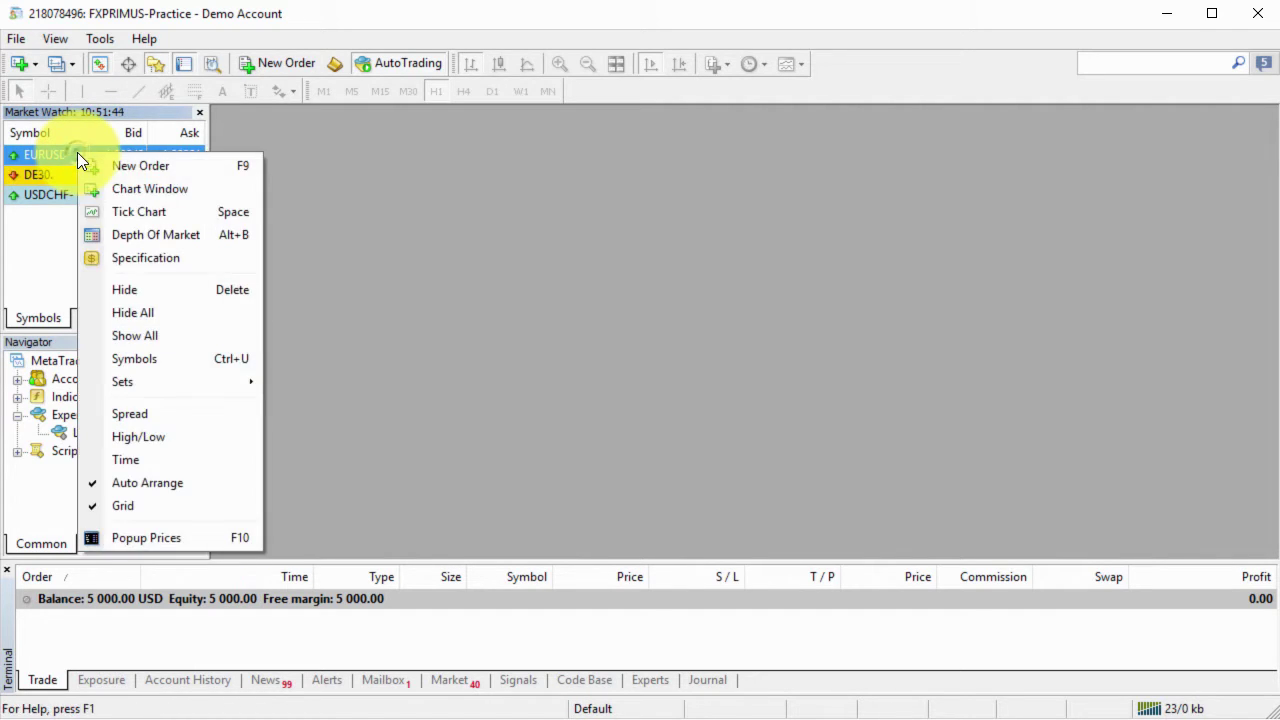
click(160, 357)
scroll(70, 244, up, 2)
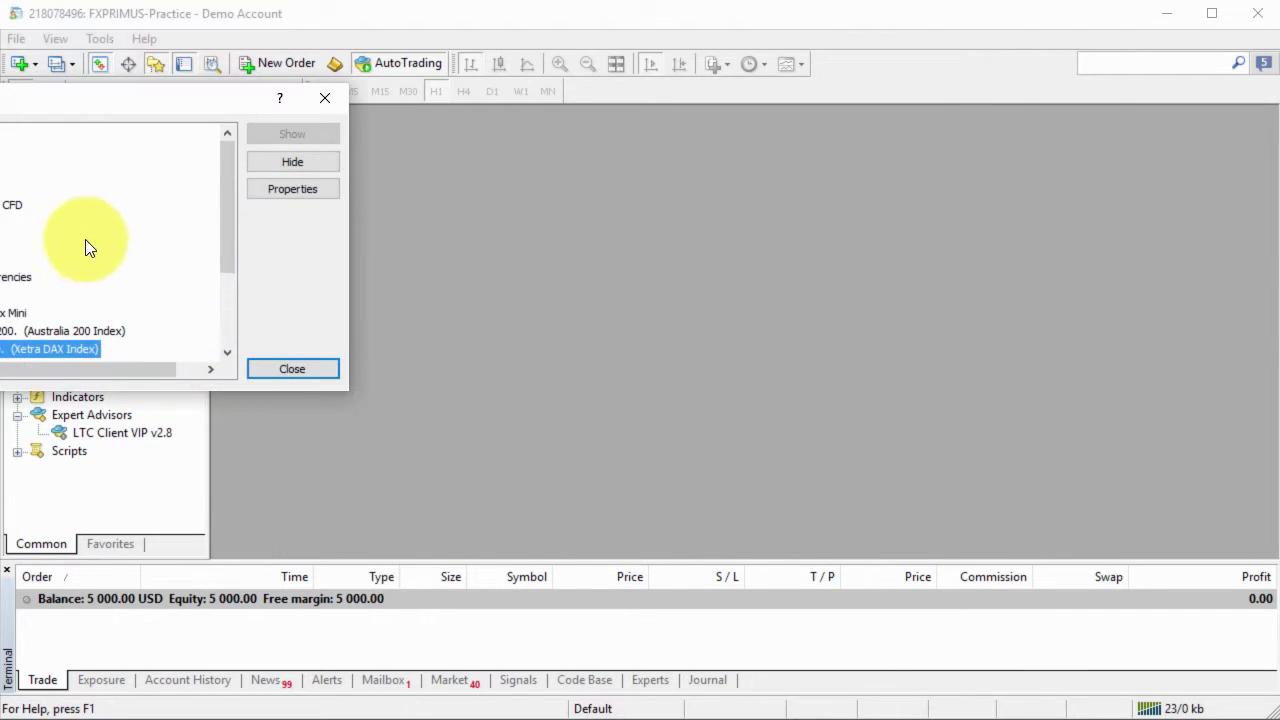
click(8, 152)
double_click(8, 150)
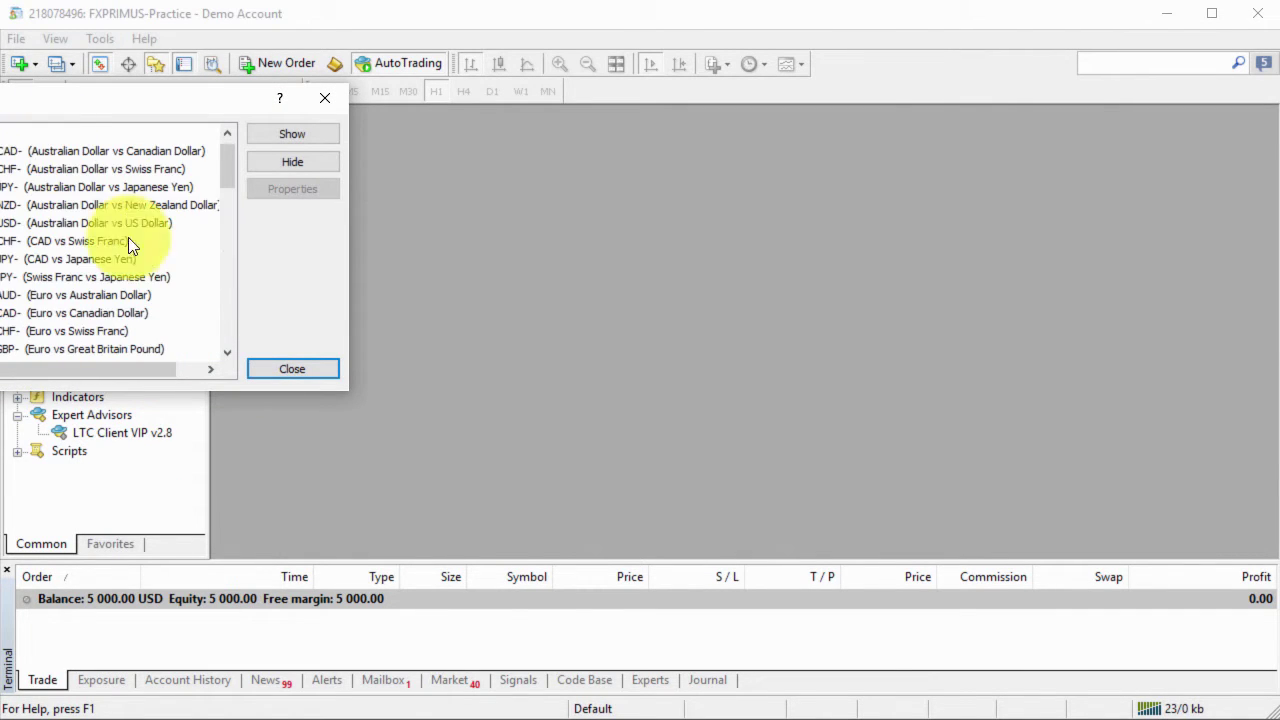
scroll(55, 277, down, 3)
scroll(30, 220, up, 3)
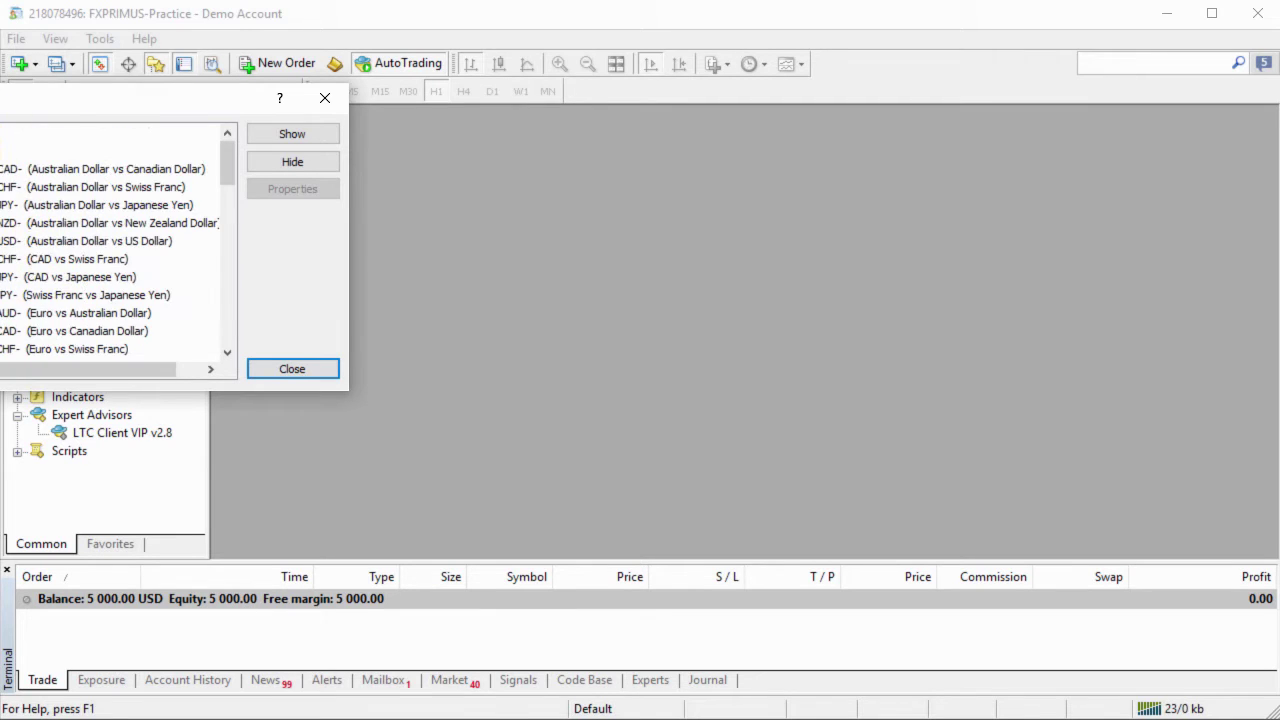
key(Left)
click(3, 313)
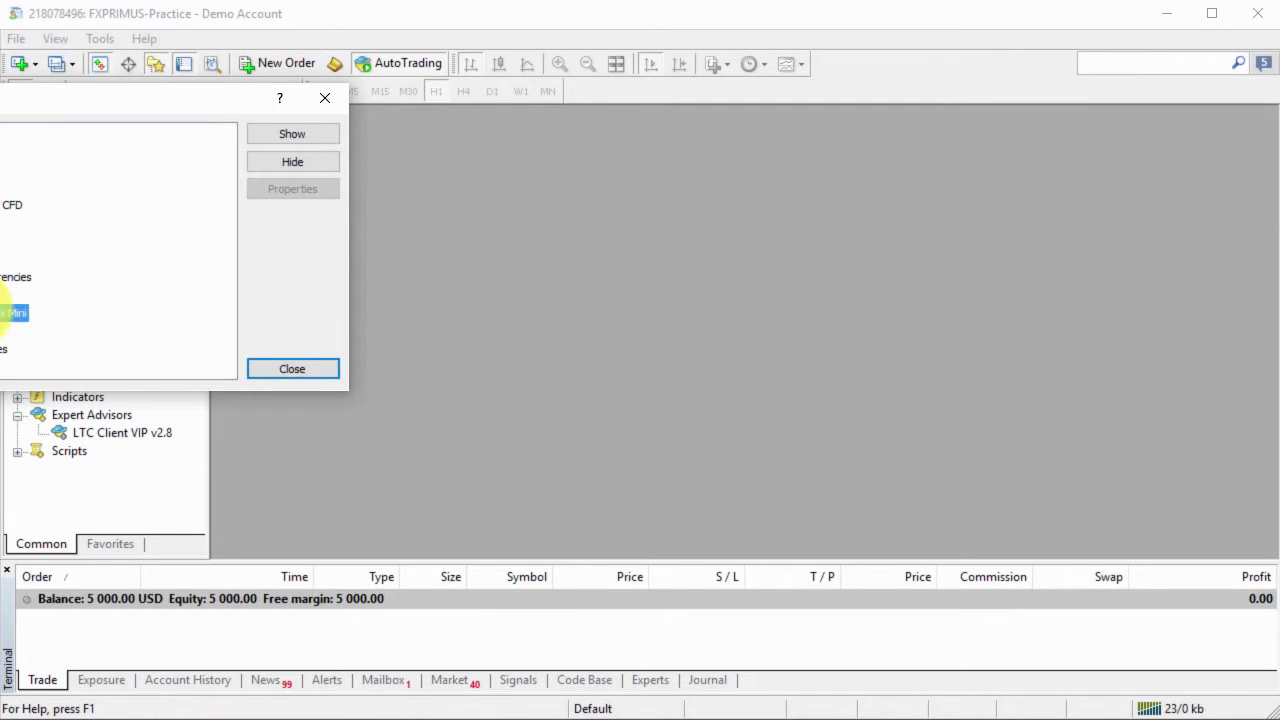
click(325, 98)
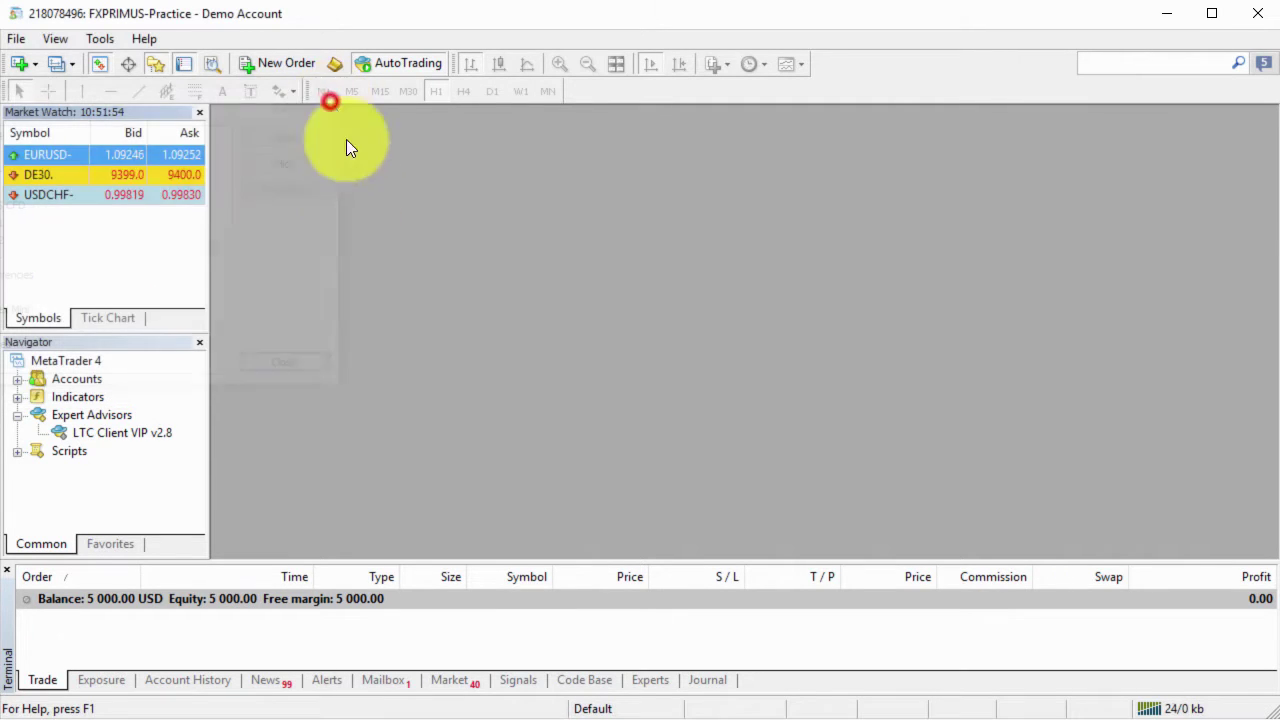
right_click(91, 156)
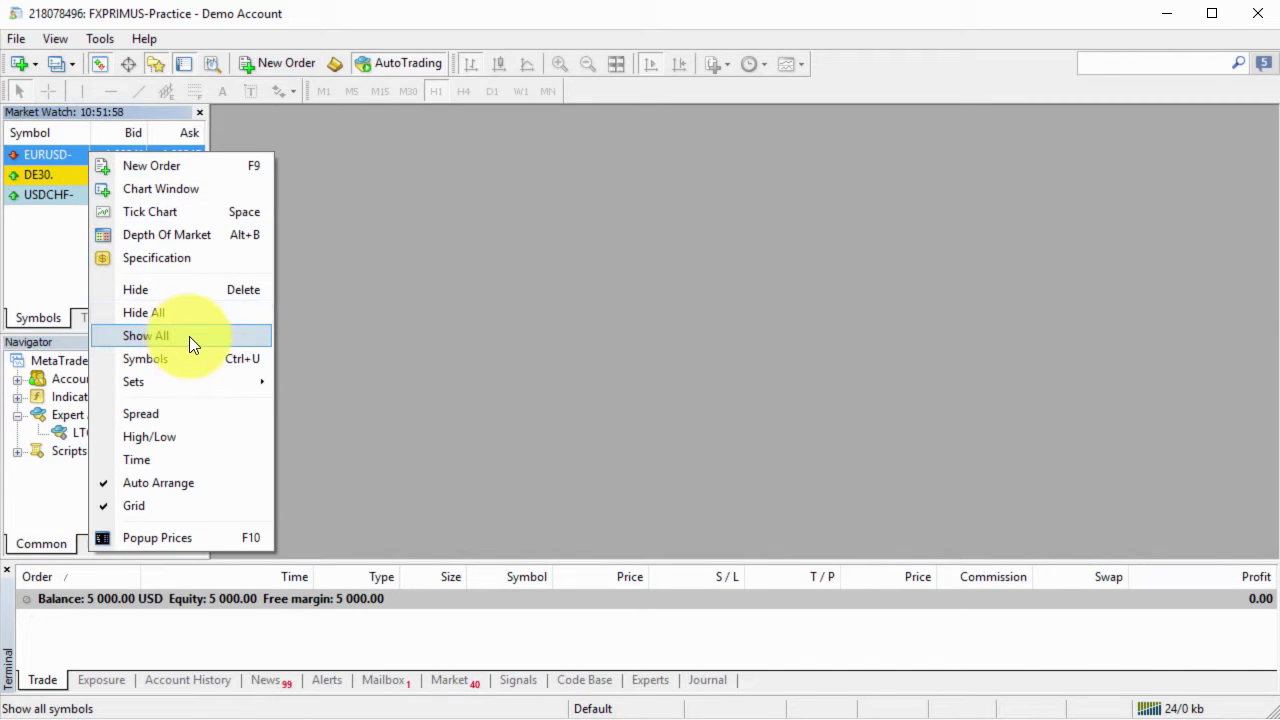
click(189, 336)
scroll(88, 173, down, 15)
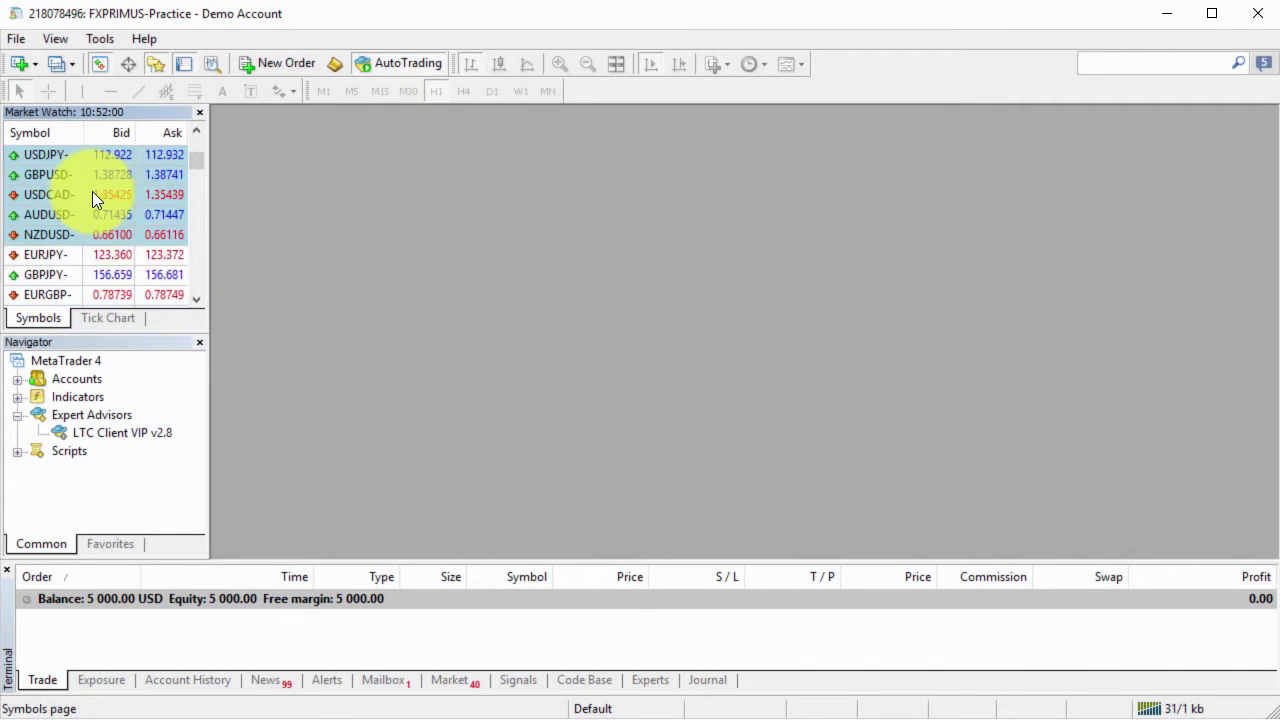
scroll(108, 214, down, 5)
scroll(119, 221, up, 8)
drag(201, 222, 214, 131)
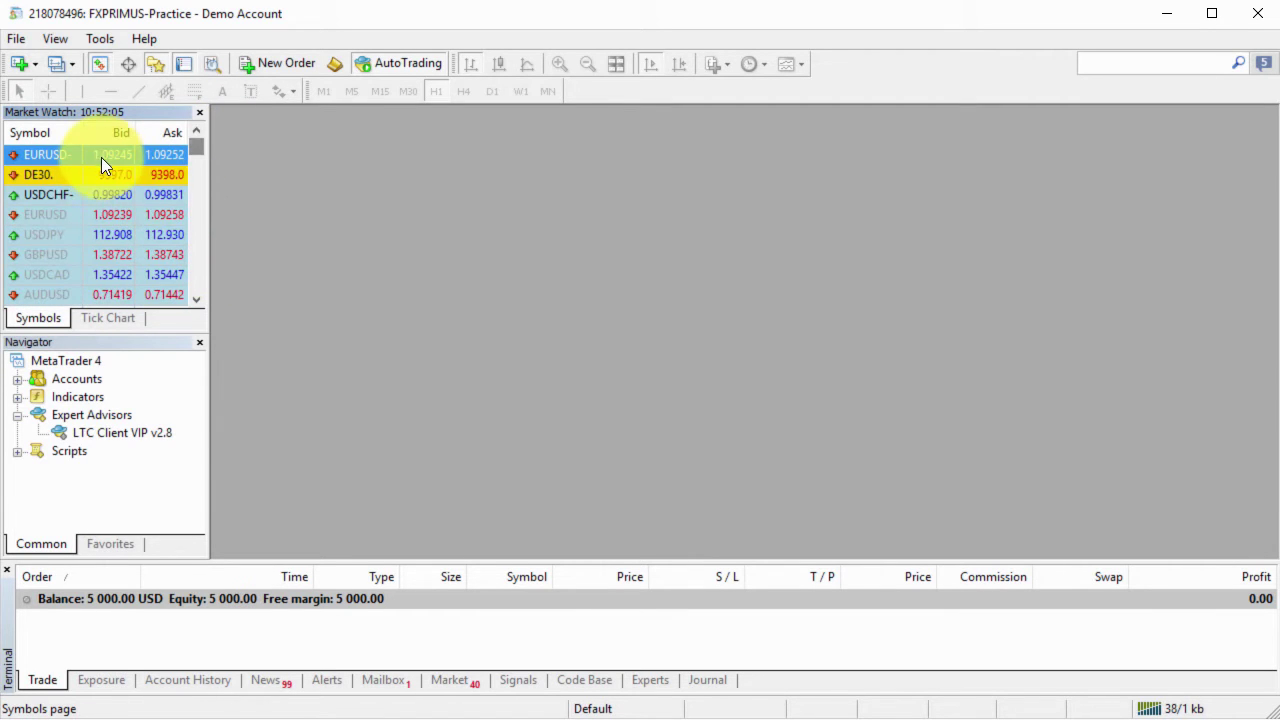
mouse_move(102, 156)
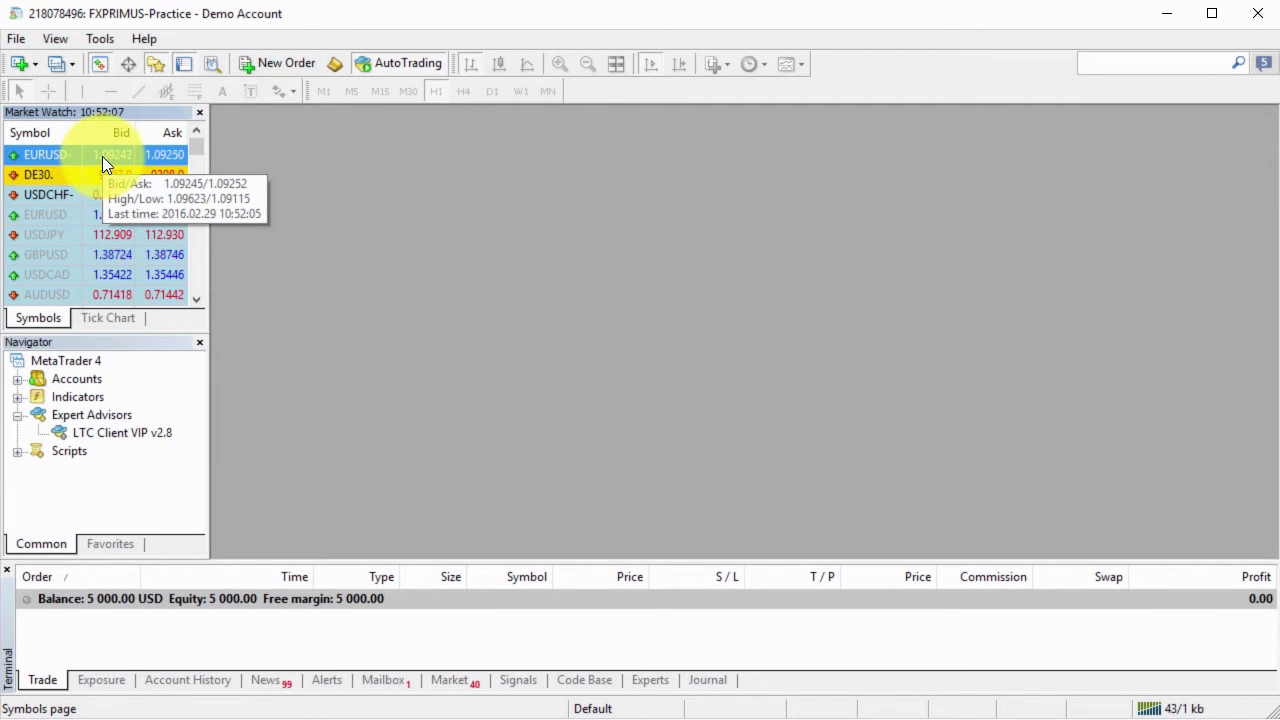
Open a new EURUSD- chart and maximize it to fill the workspace.
click(20, 63)
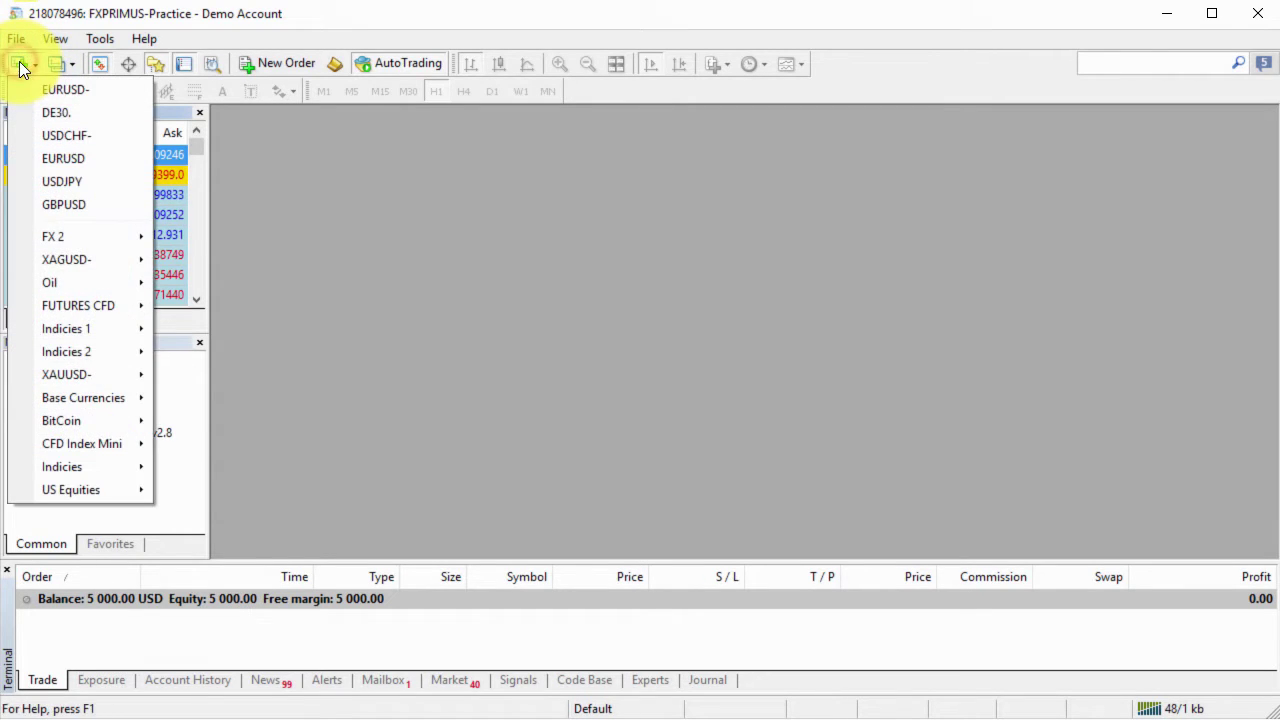
click(97, 90)
double_click(393, 176)
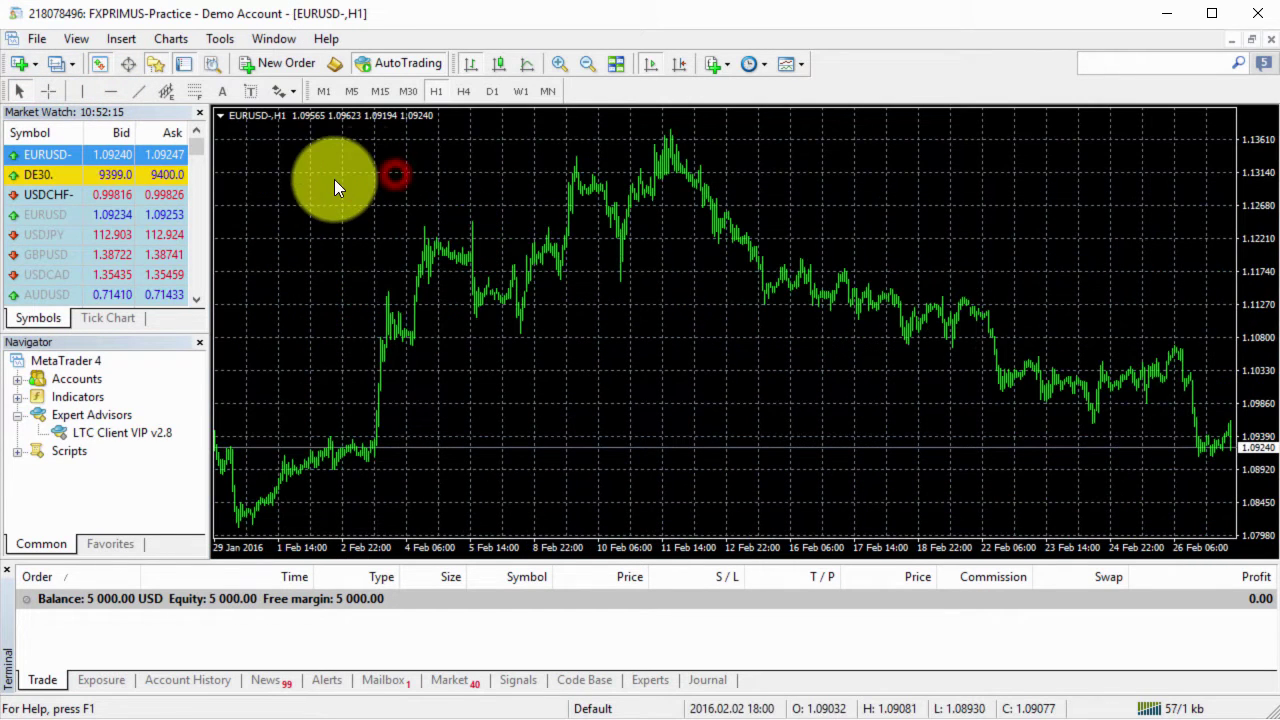
Bring up the right-click options for the EURUSD- symbol in Market Watch.
right_click(99, 152)
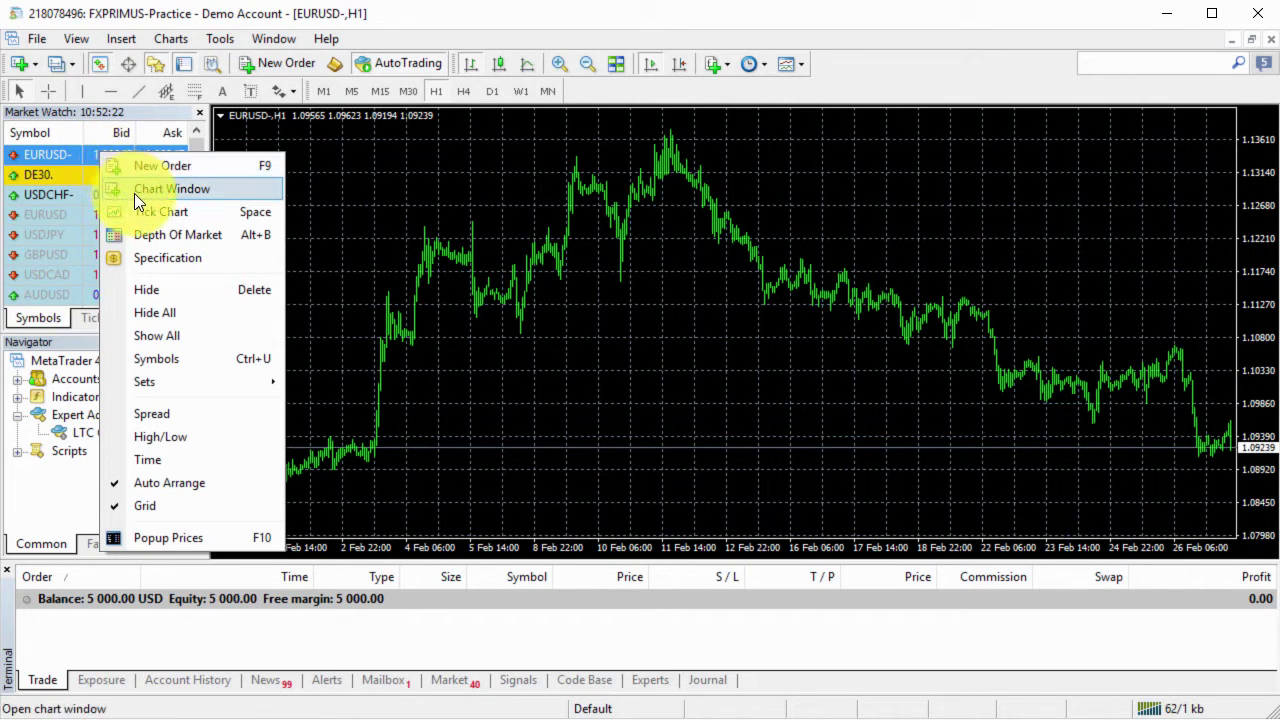
click(63, 188)
right_click(35, 155)
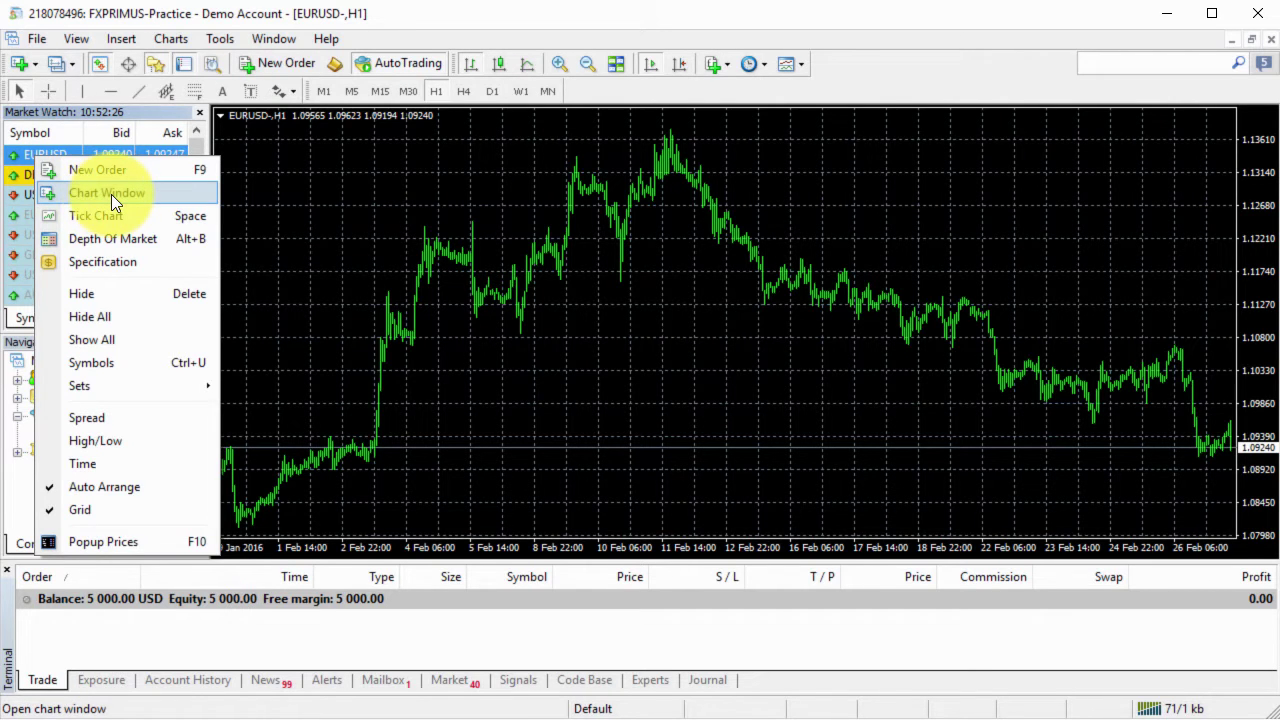
Attach LTC Client VIP v2.8 to the FXPRIMUS EURUSD- chart with its licence key and start it.
click(292, 195)
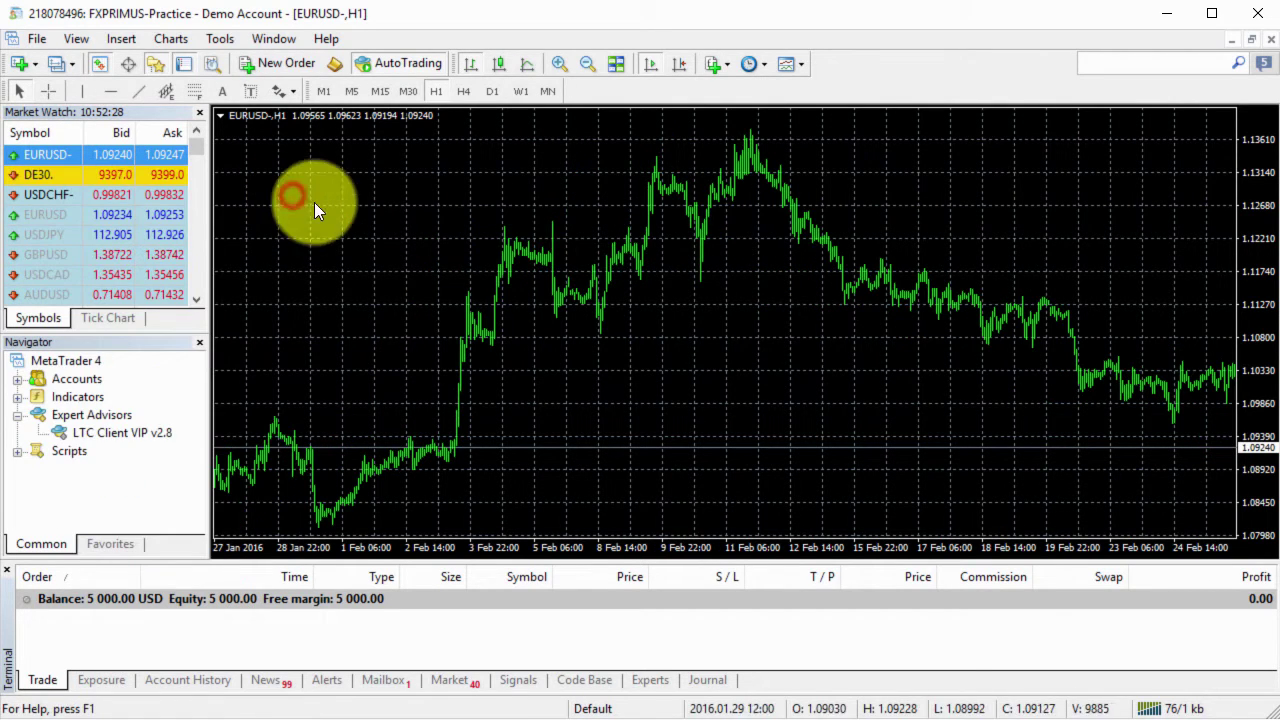
double_click(142, 430)
double_click(374, 263)
key(Return)
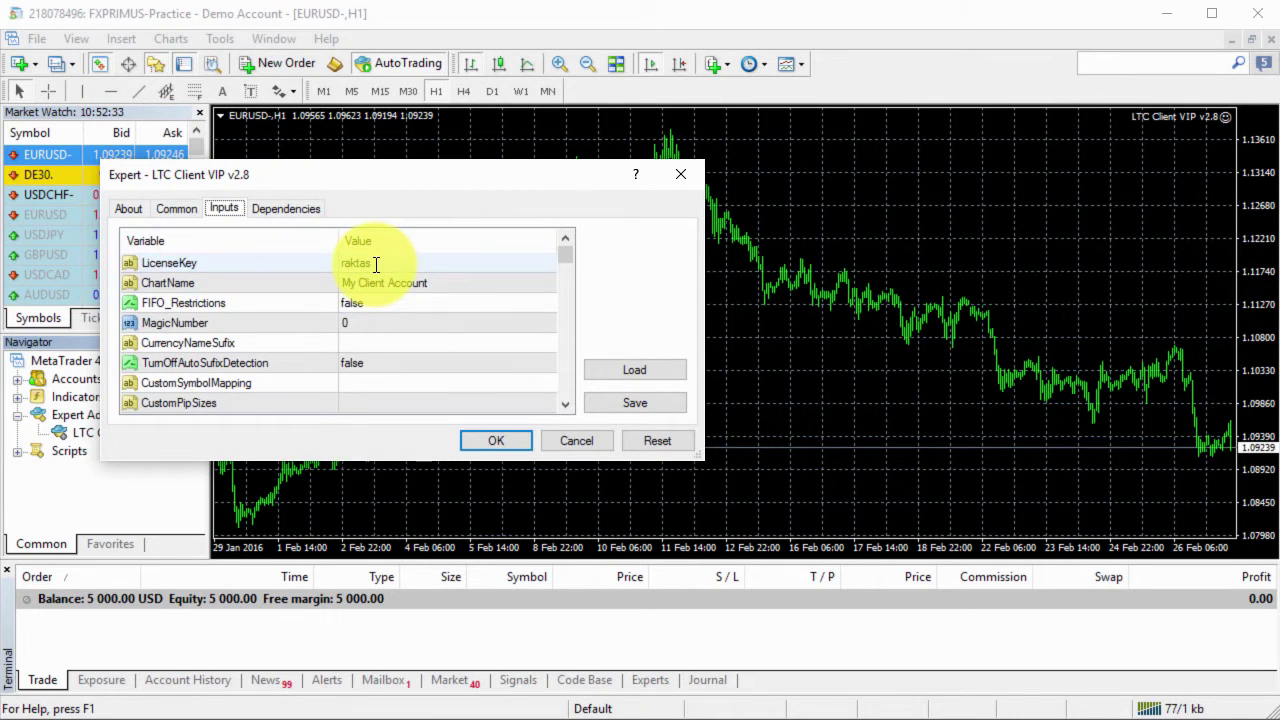
key(Return)
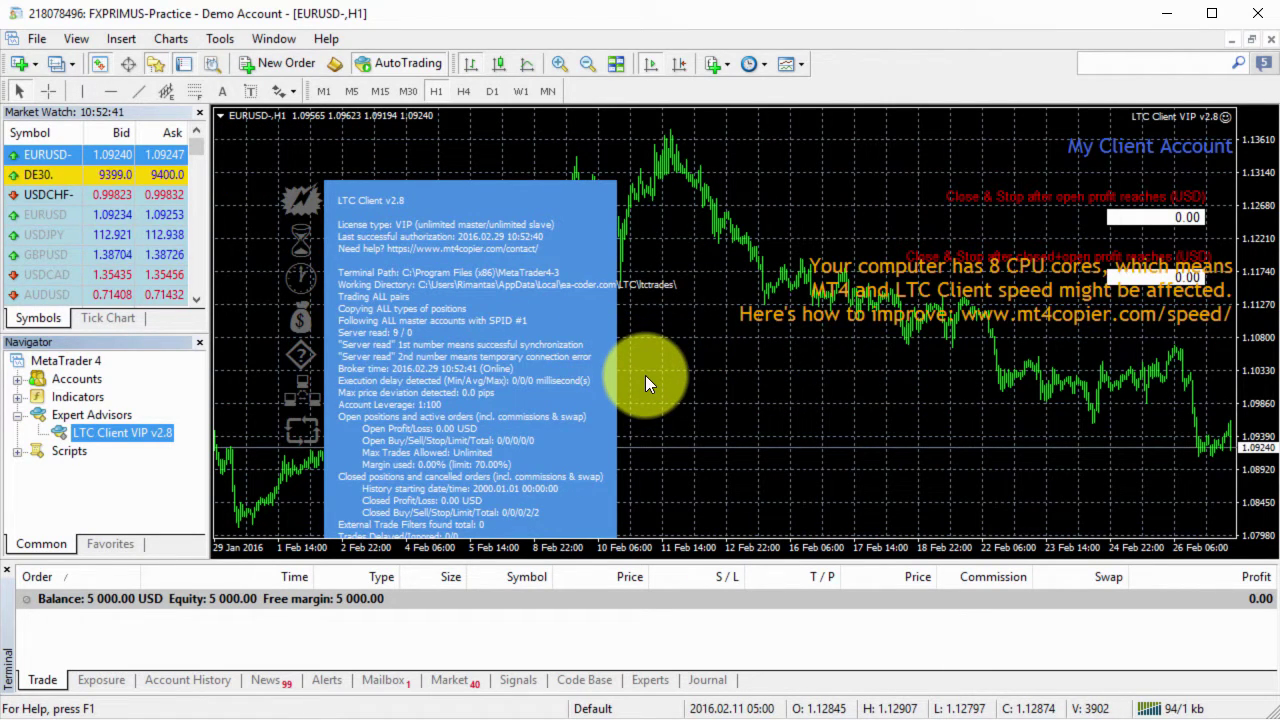
On the FXTCR terminal, attach LTC Client VIP v2.8 to EURUSD with its licence key.
key(alt+Tab)
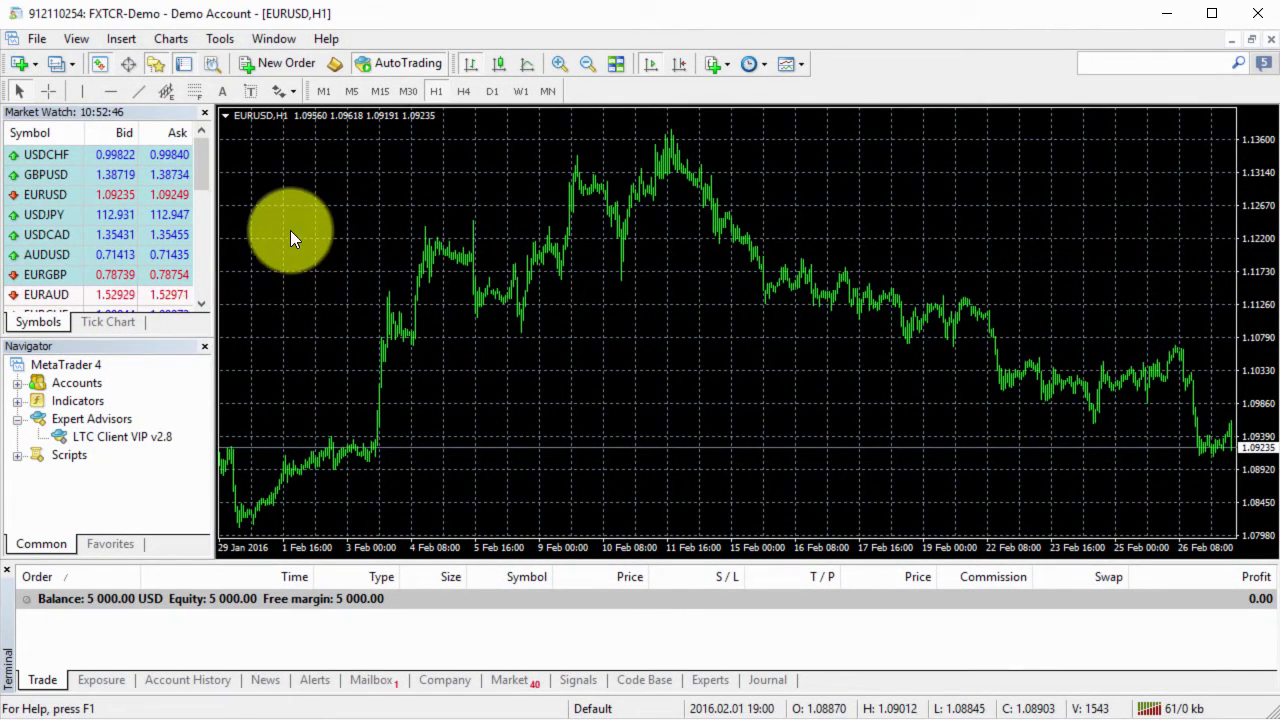
double_click(145, 437)
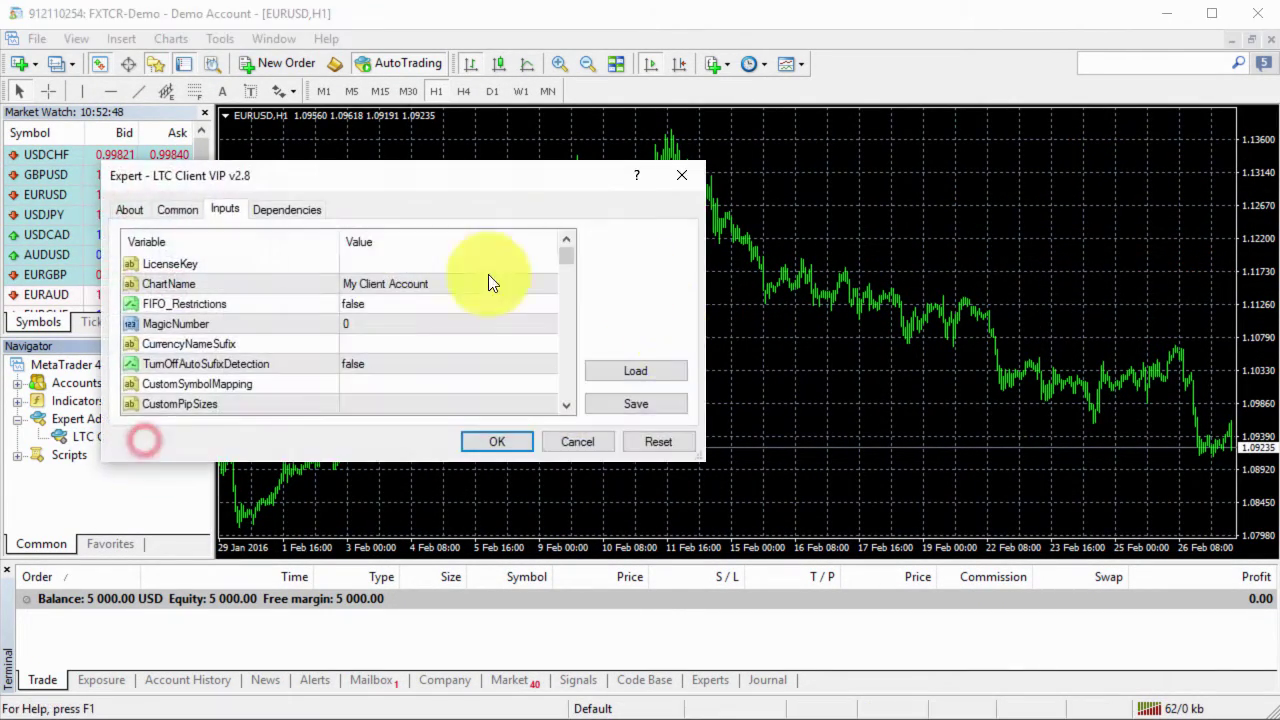
click(423, 265)
key(Return)
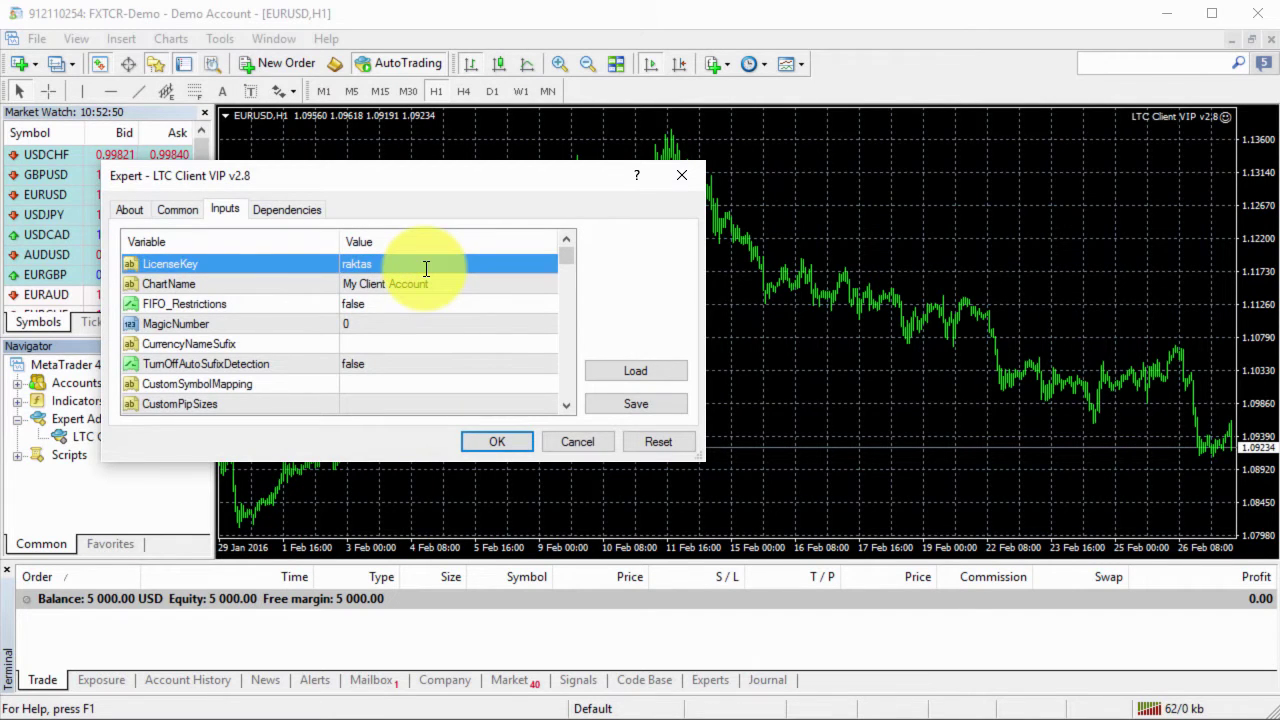
click(497, 441)
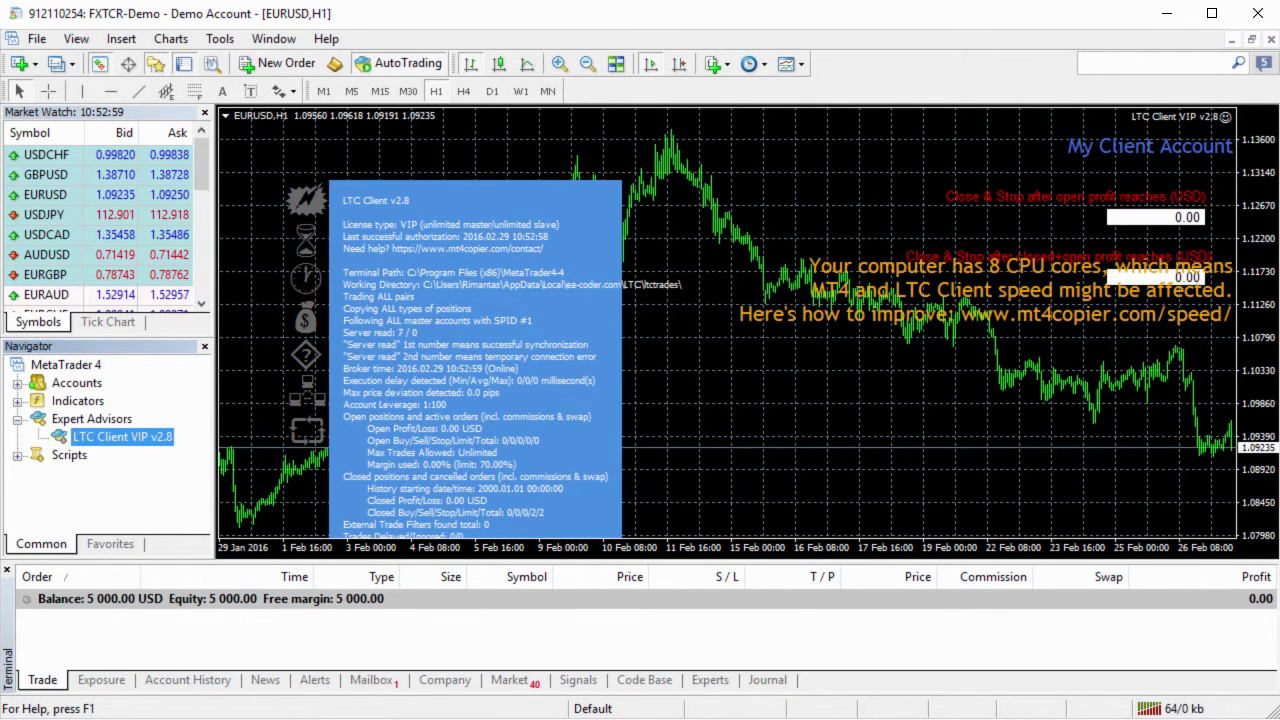
On the FXCM master chart, place a 0.66-lot EURUSD sell limit from the right-click menu.
key(alt+Tab)
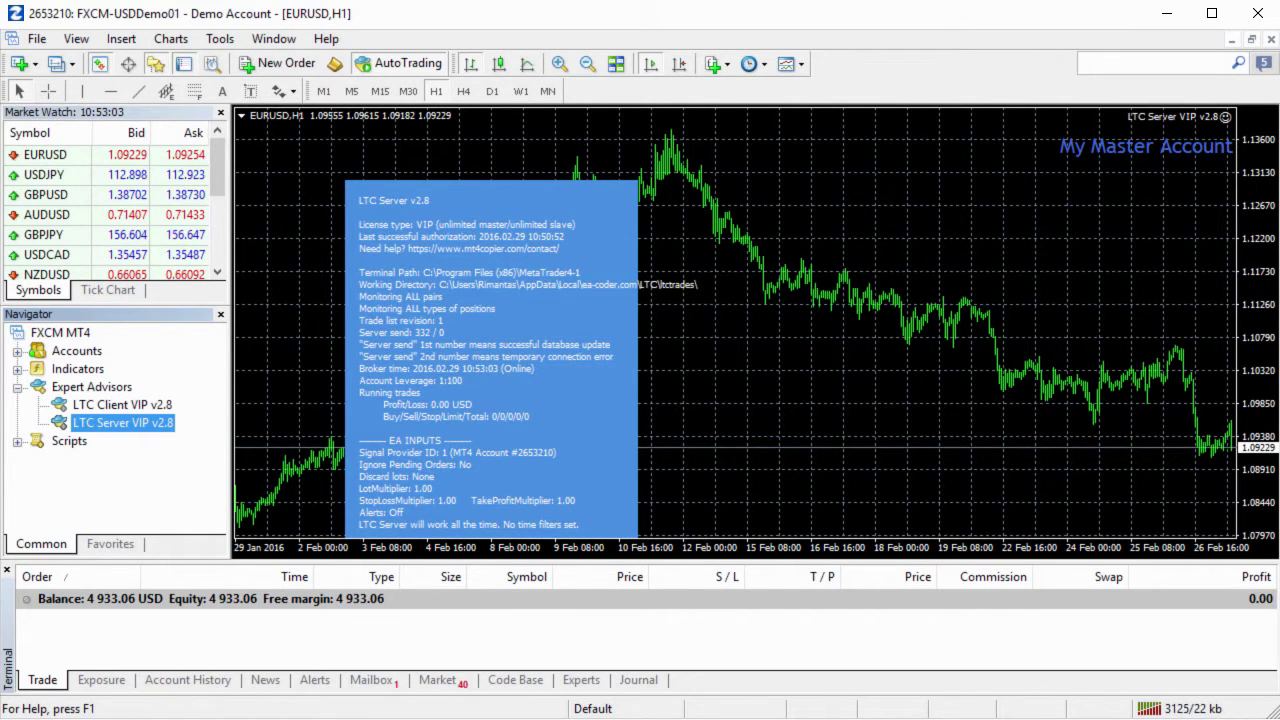
right_click(827, 236)
click(858, 248)
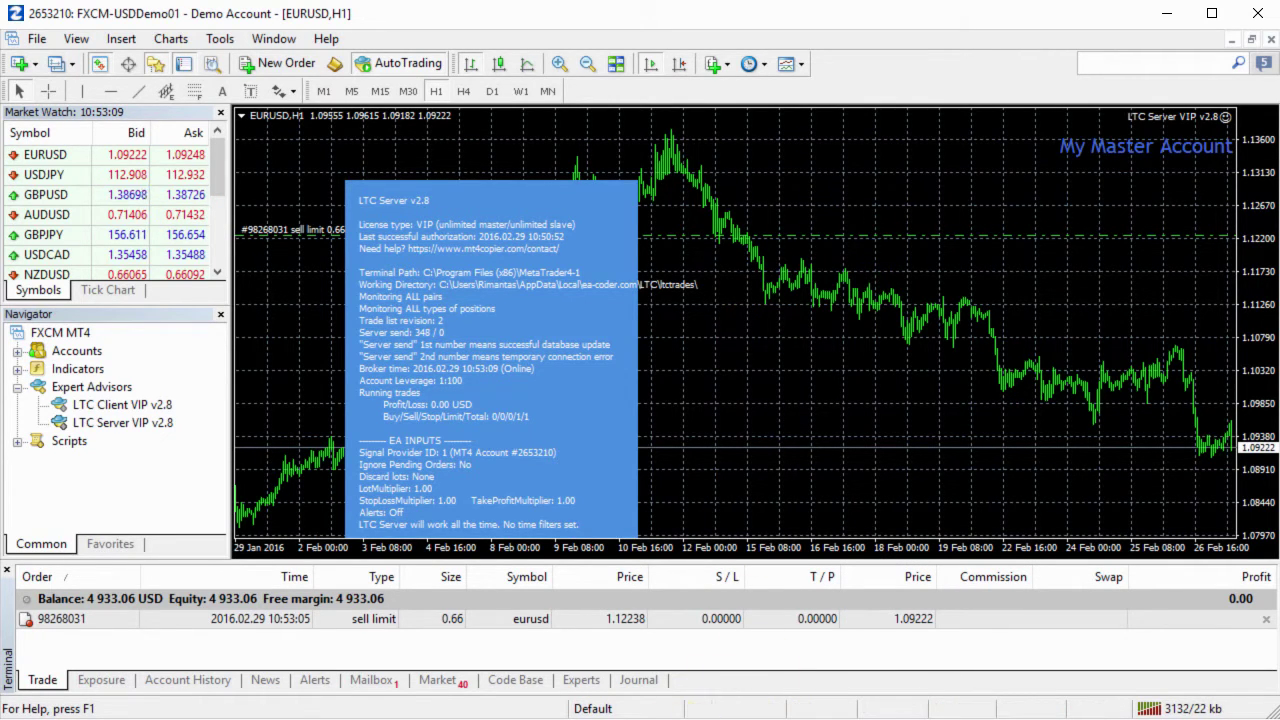
Check the copied sell limit orders on the client terminals.
key(alt+Tab)
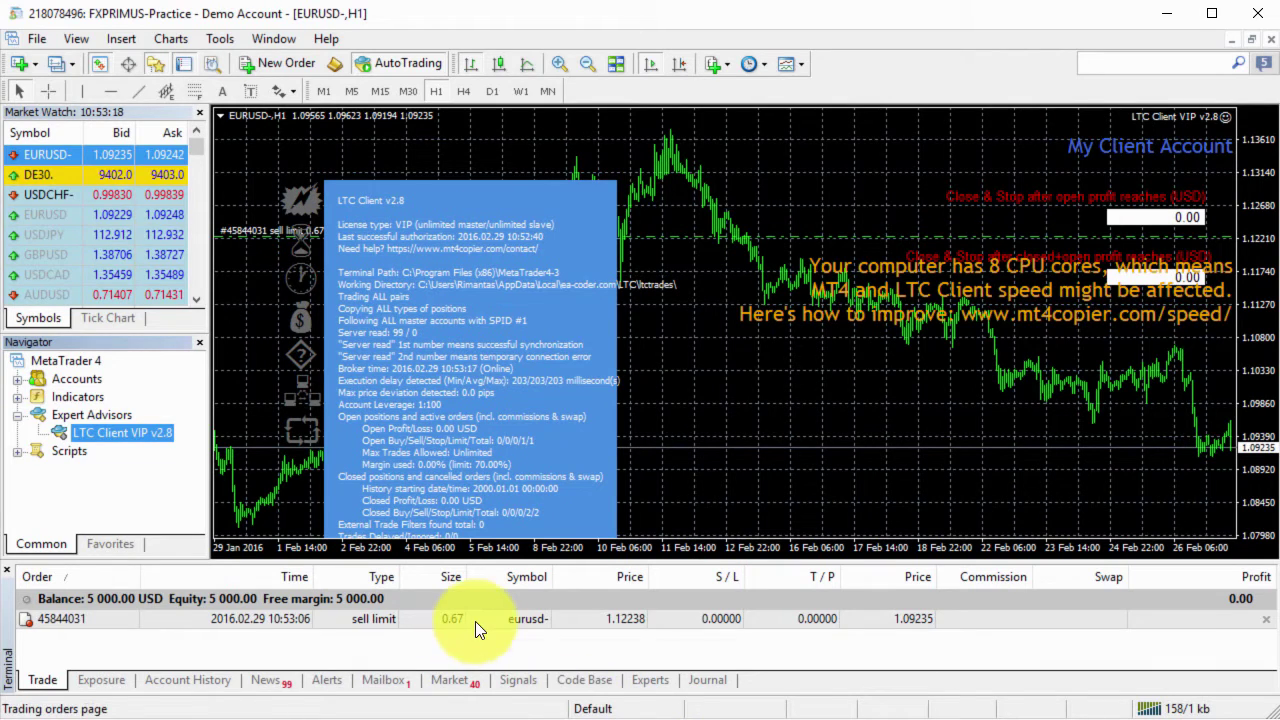
click(475, 621)
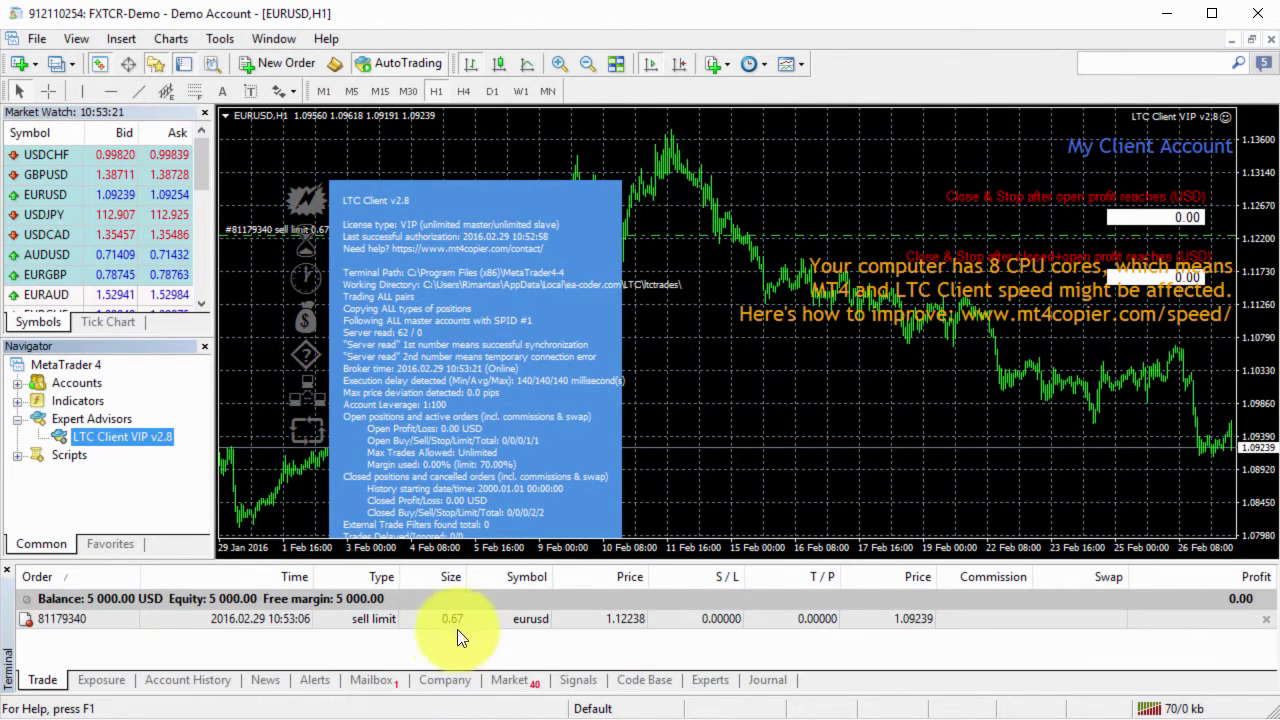
click(482, 620)
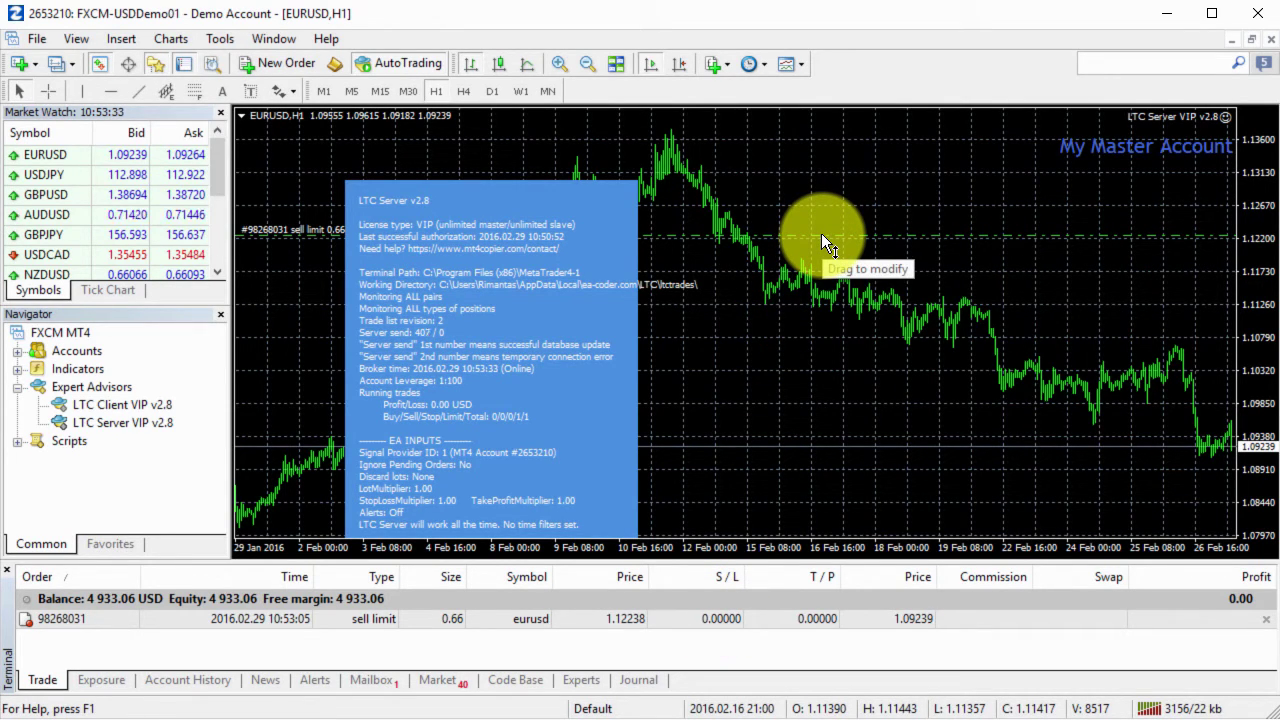
Drag the master sell limit down to 1.09575 and verify the SENSUSCAP, FXPRIMUS and FXTCR copies.
drag(821, 233, 826, 421)
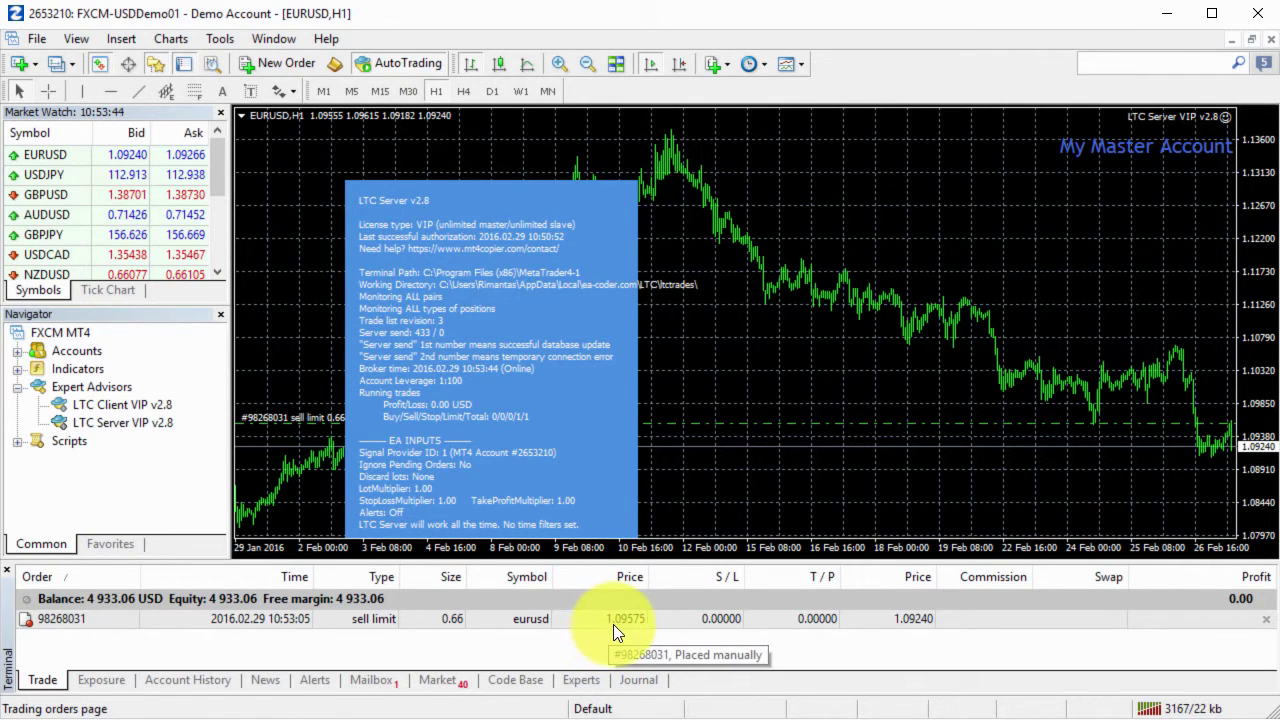
key(alt+Tab)
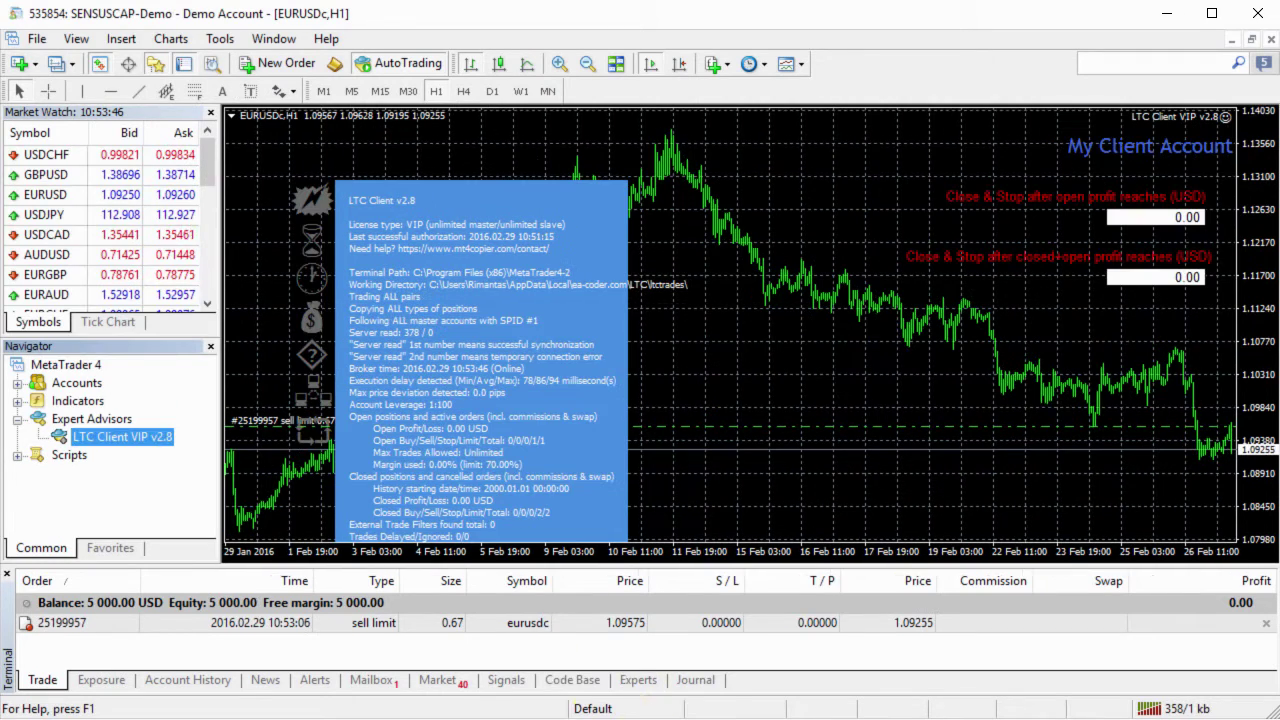
click(612, 628)
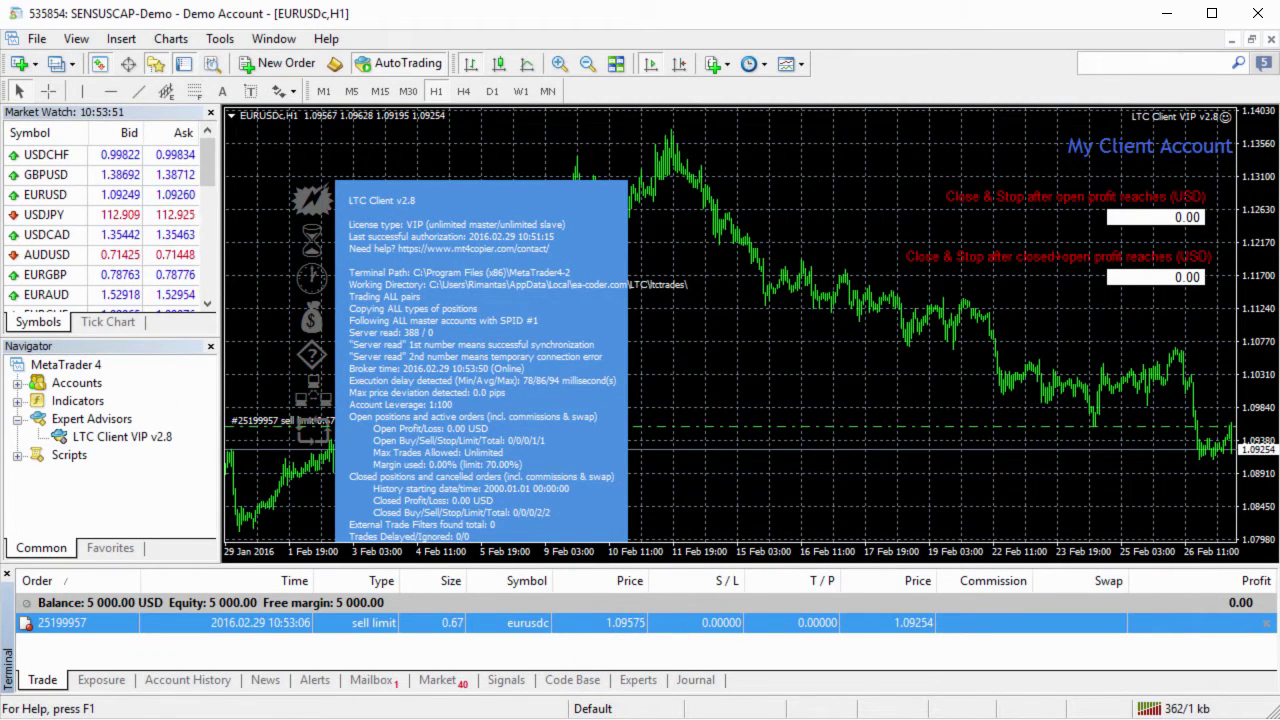
key(alt+Tab)
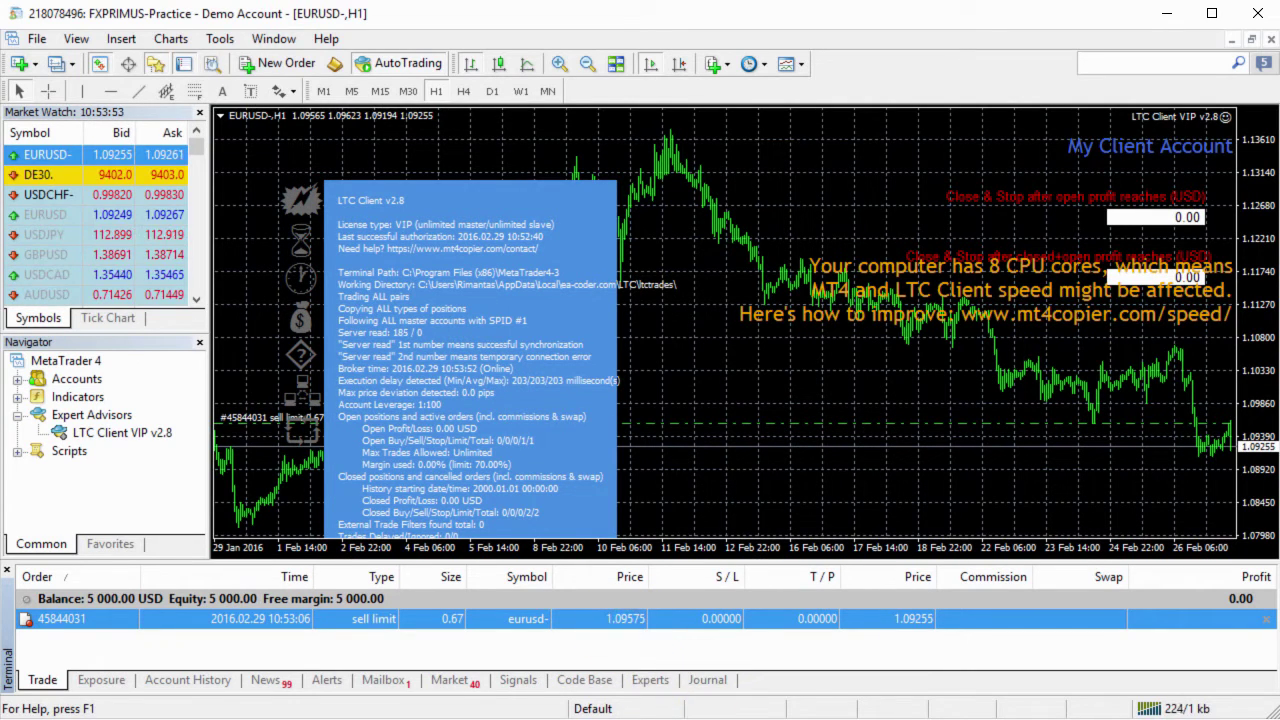
key(alt+Tab)
click(634, 623)
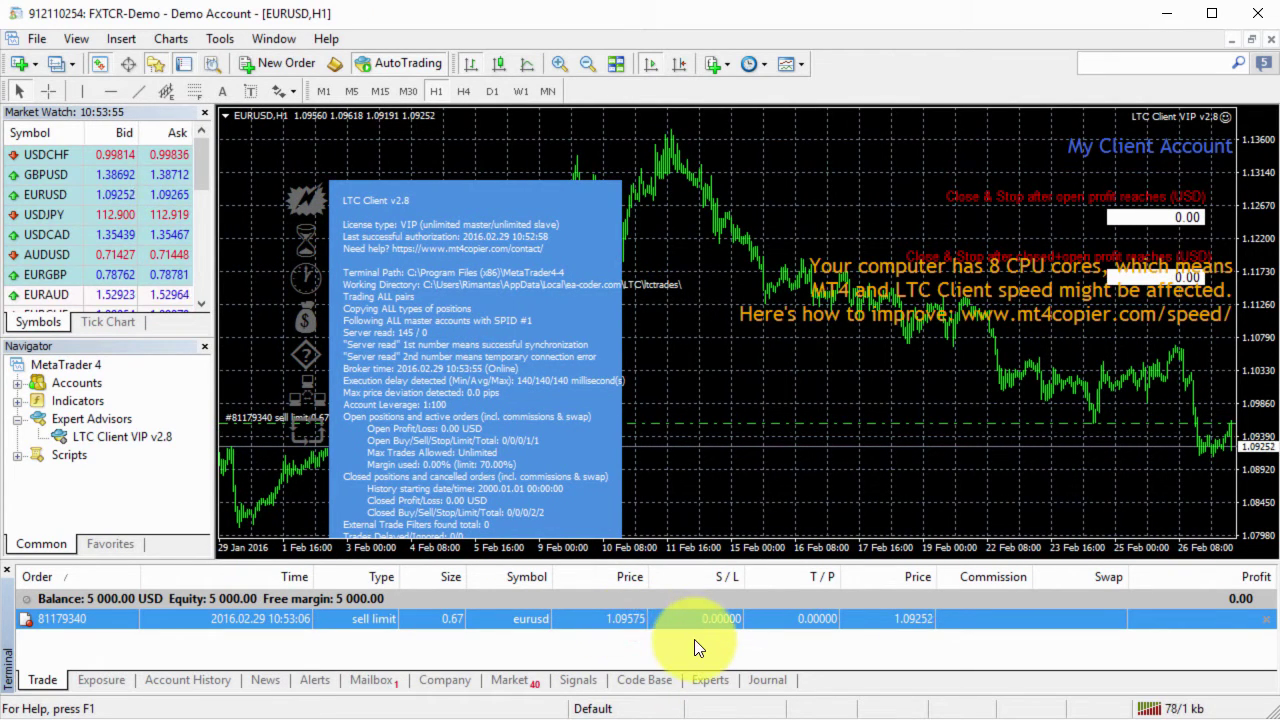
key(alt+Tab)
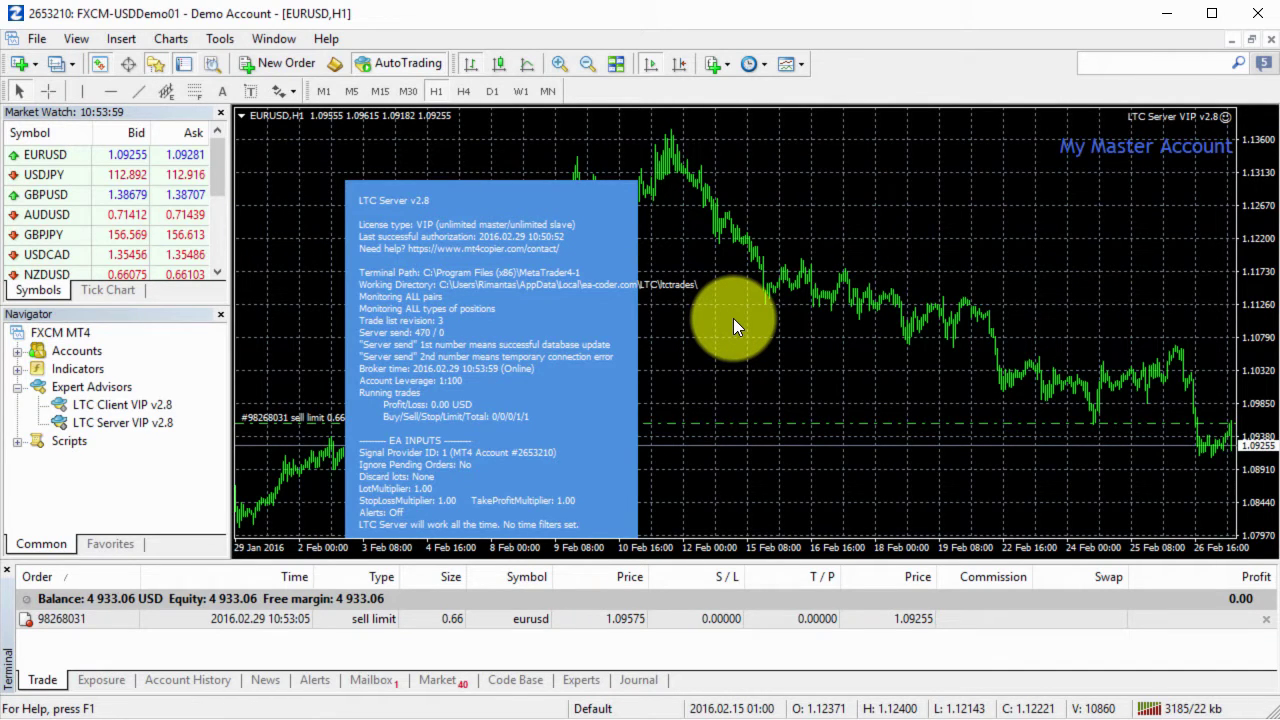
Sell 0.01 lot EURUSD at market on the master, then check the copied sells on SENSUSCAP, FXPRIMUS and FXTCR.
click(287, 62)
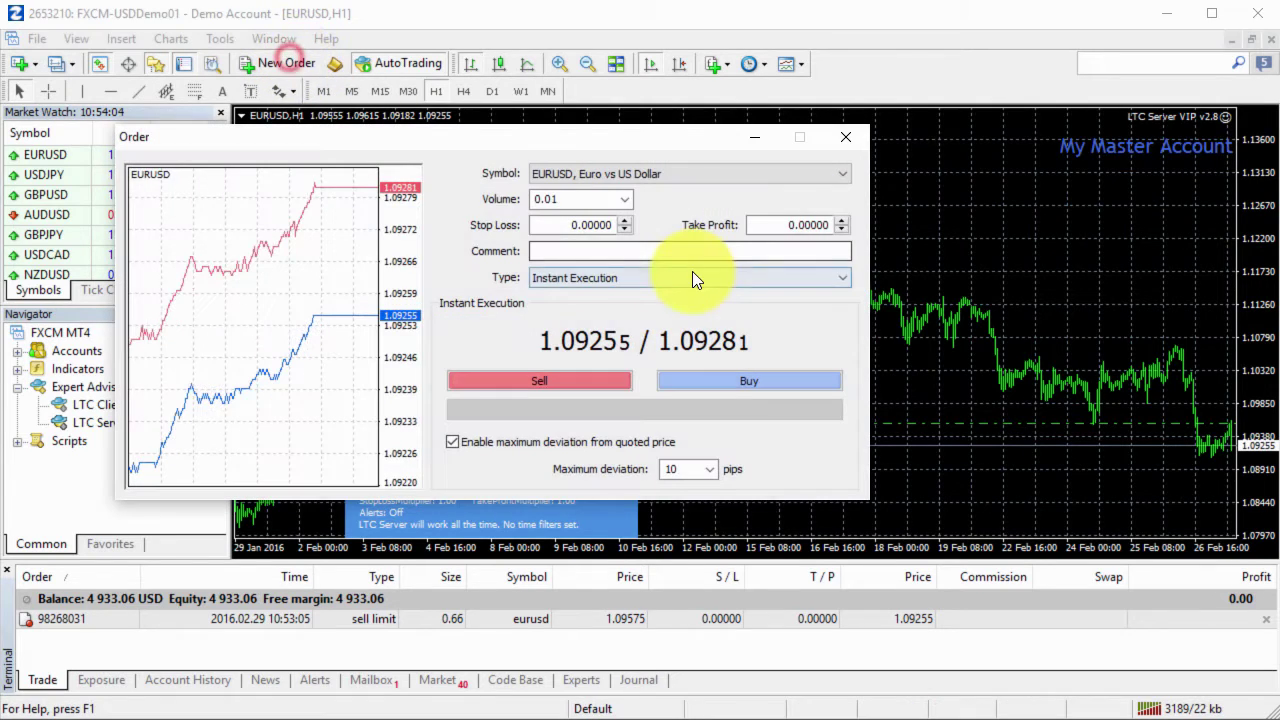
click(591, 381)
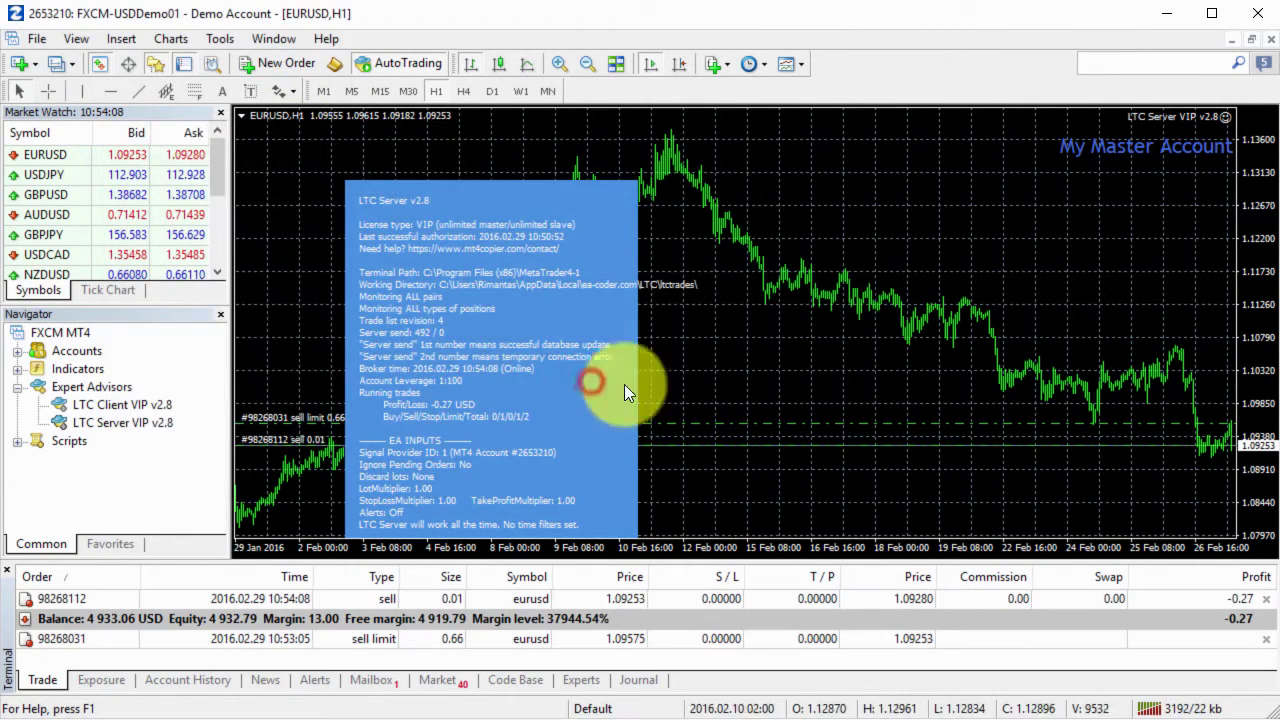
key(alt+Tab)
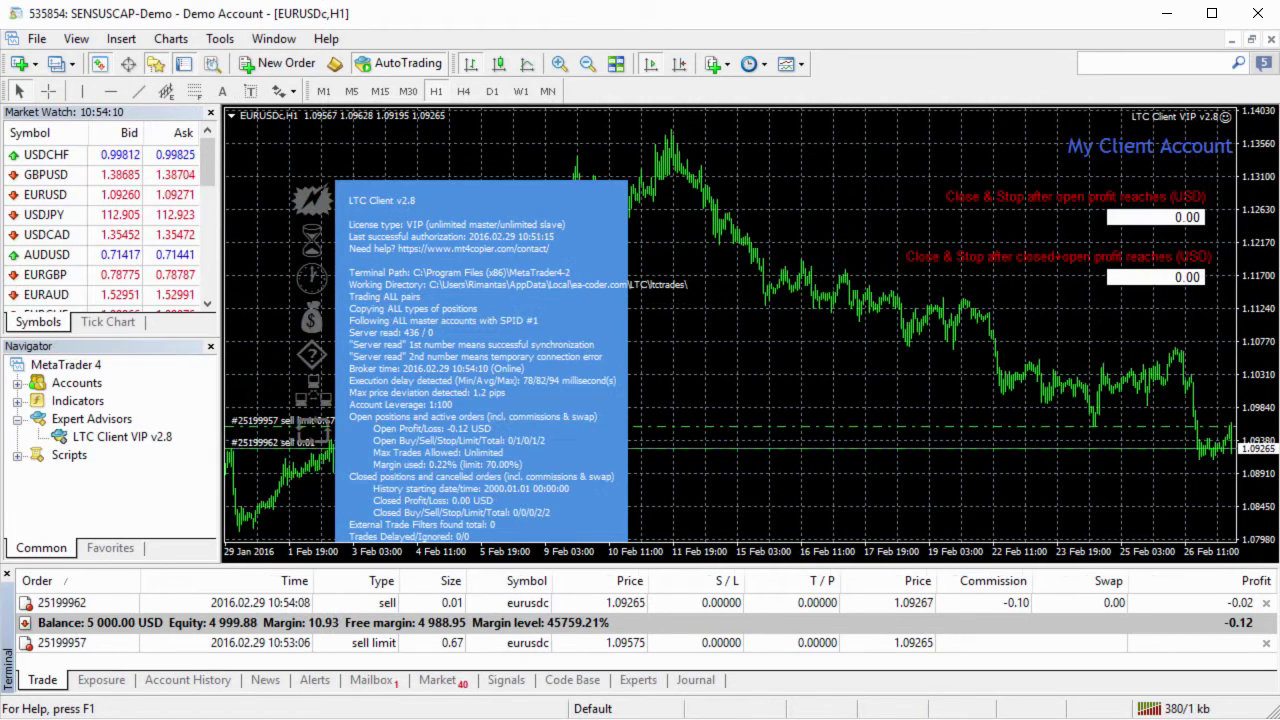
click(566, 600)
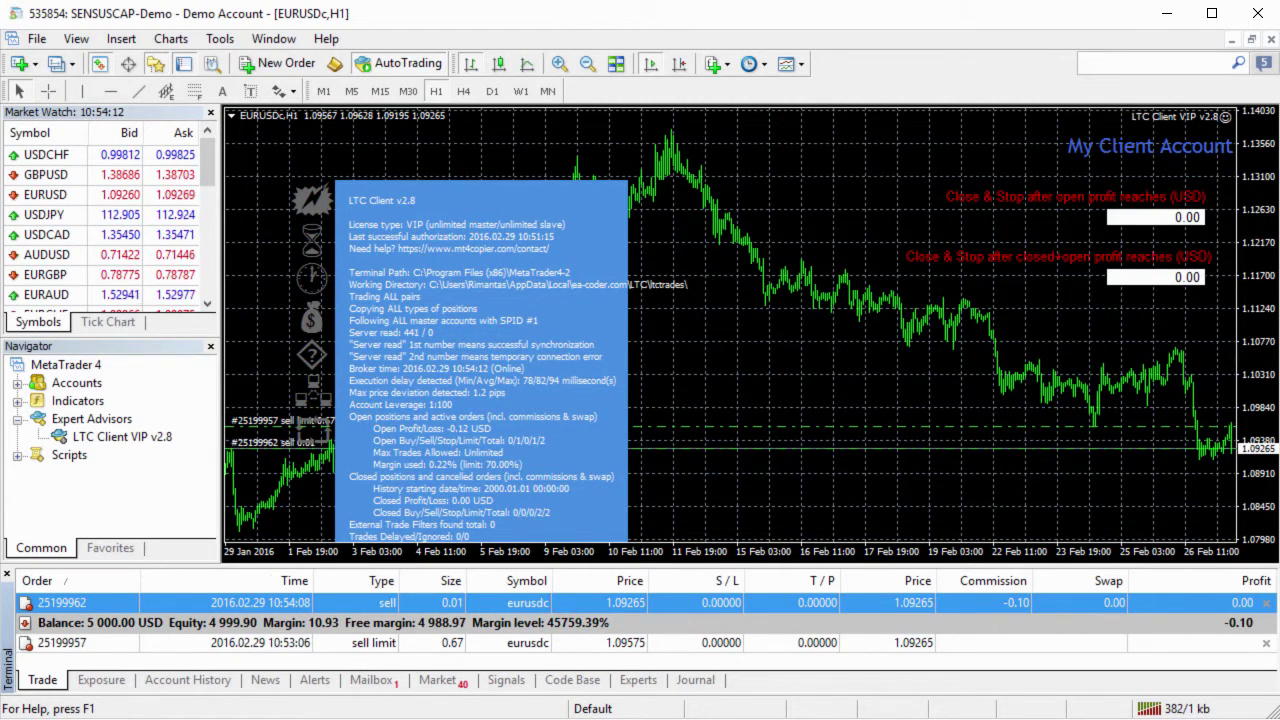
key(alt+Tab)
click(582, 598)
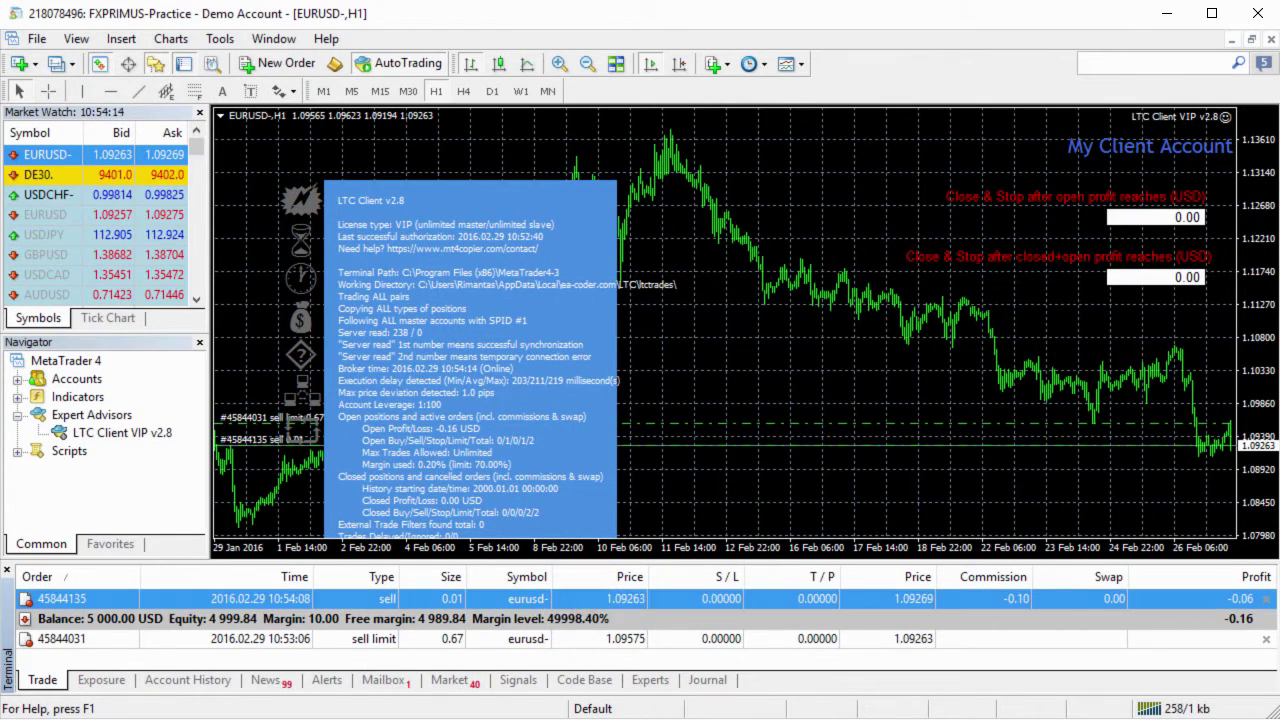
key(alt+Tab)
click(562, 598)
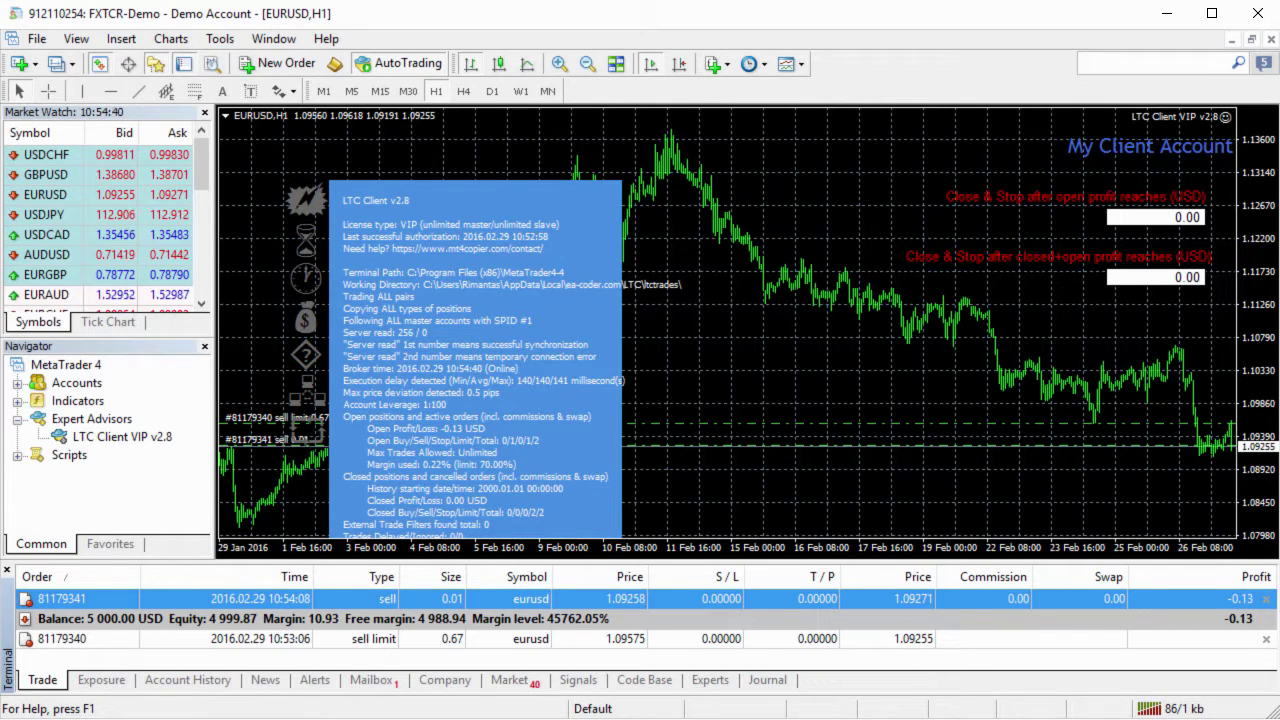
key(alt+Tab)
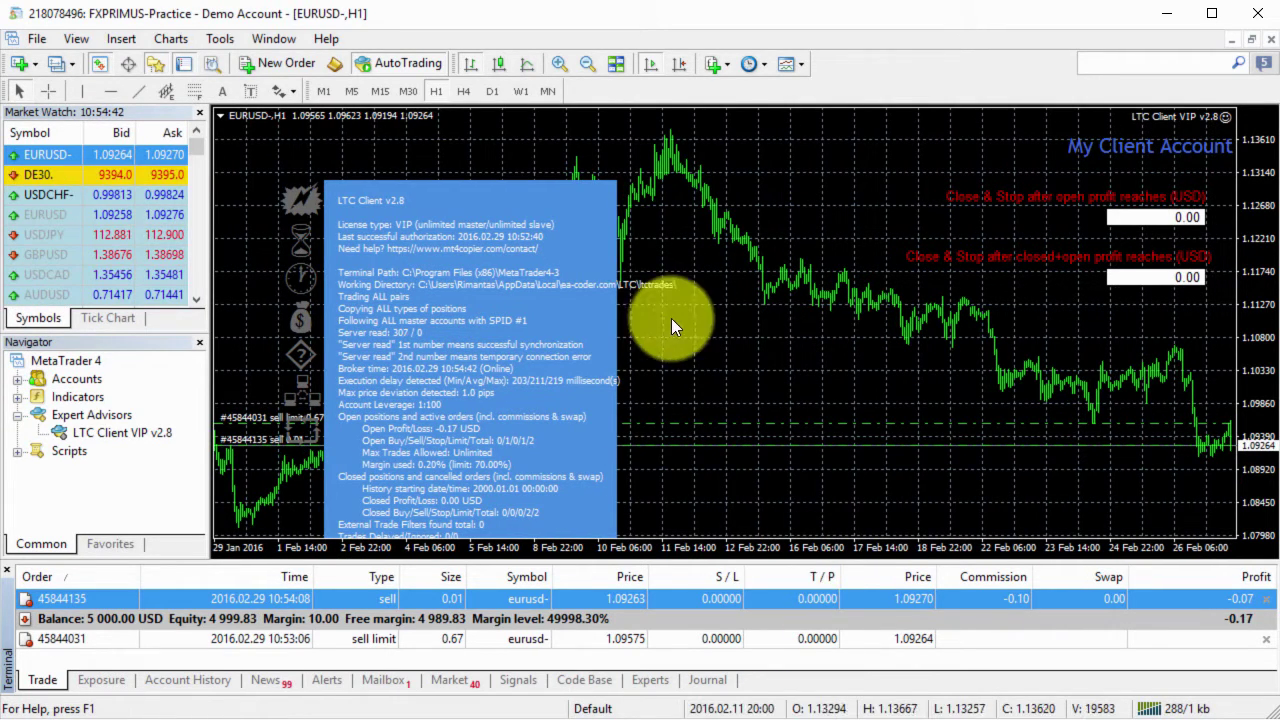
double_click(76, 379)
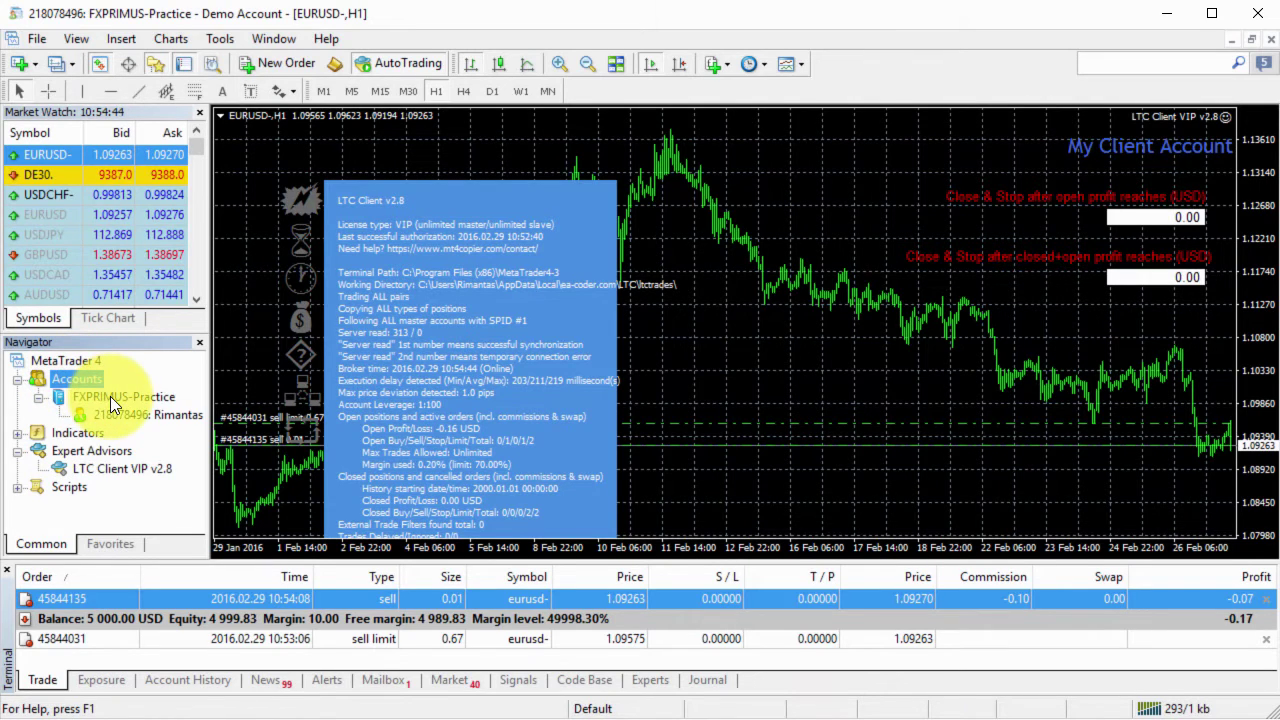
double_click(84, 379)
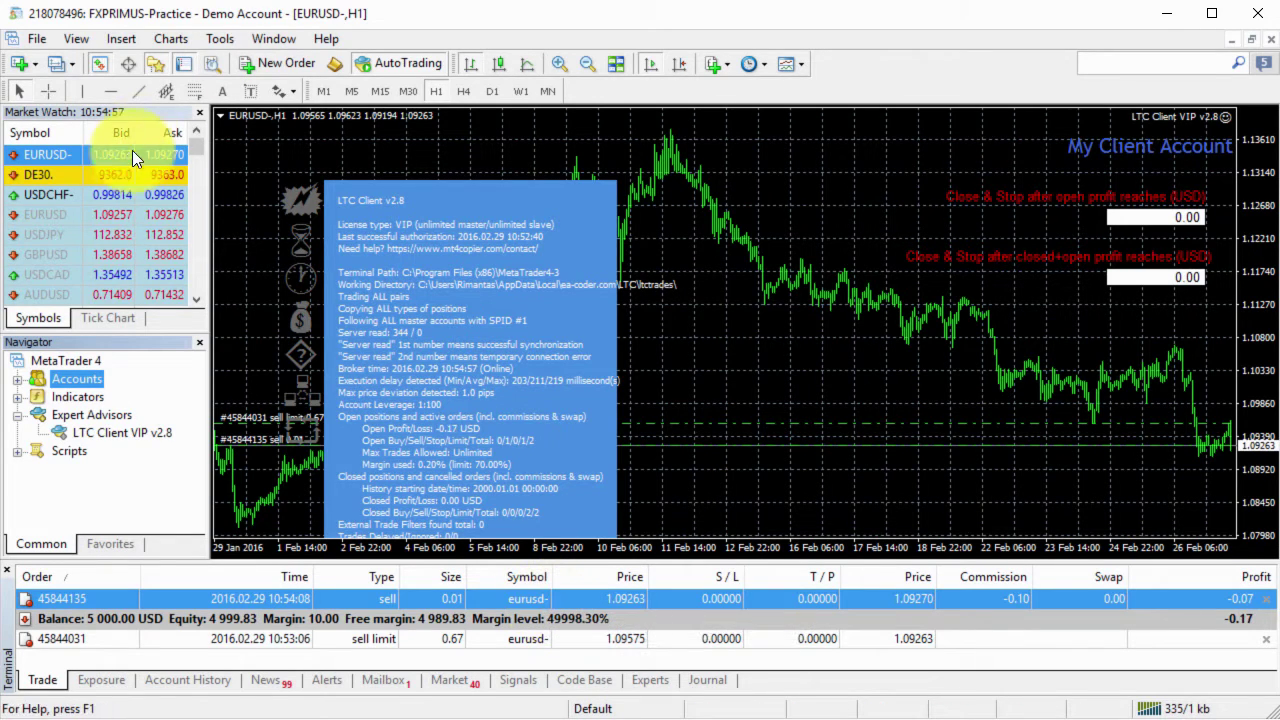
Open an H1 chart for the plain EURUSD symbol from Market Watch's Chart Window option.
click(75, 214)
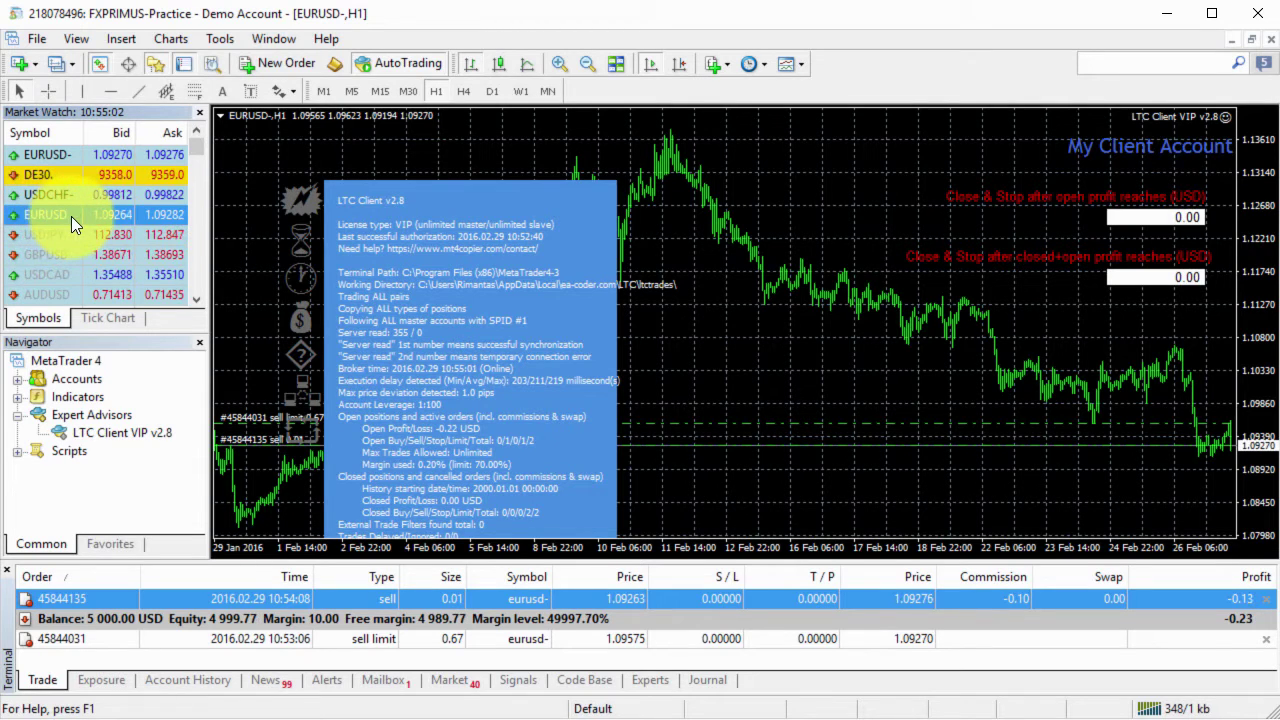
right_click(59, 216)
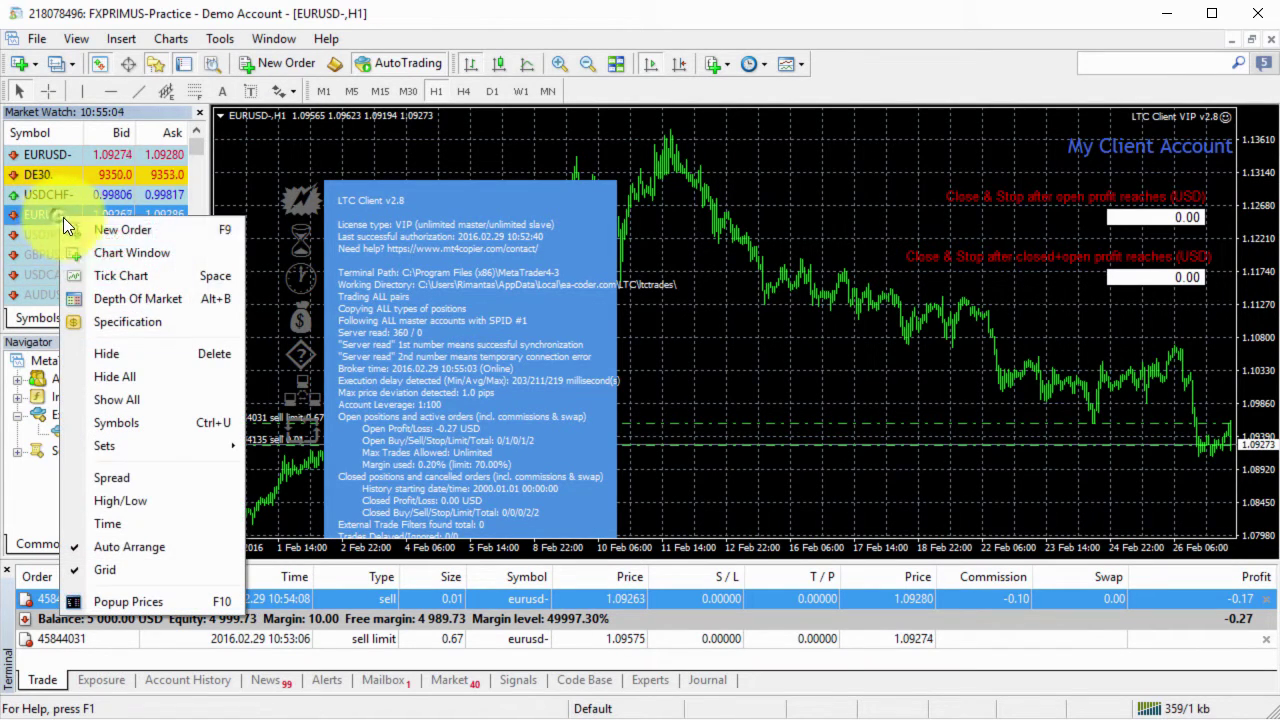
click(96, 252)
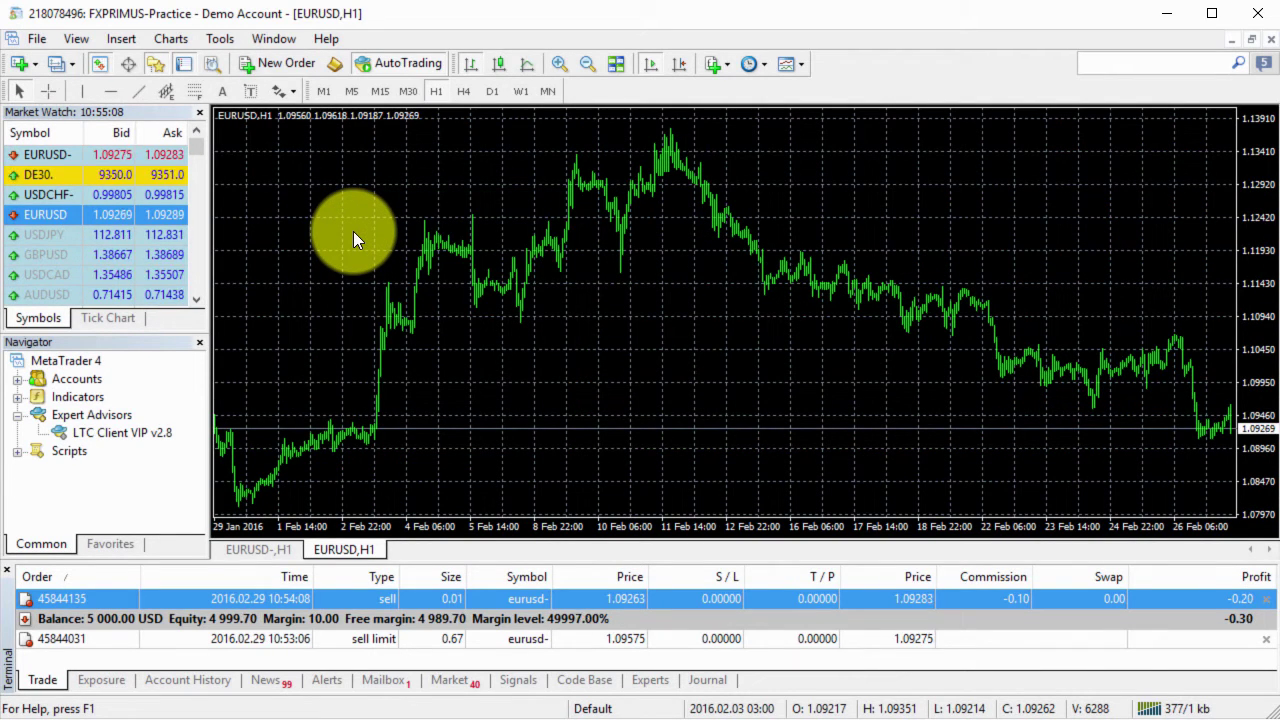
right_click(353, 231)
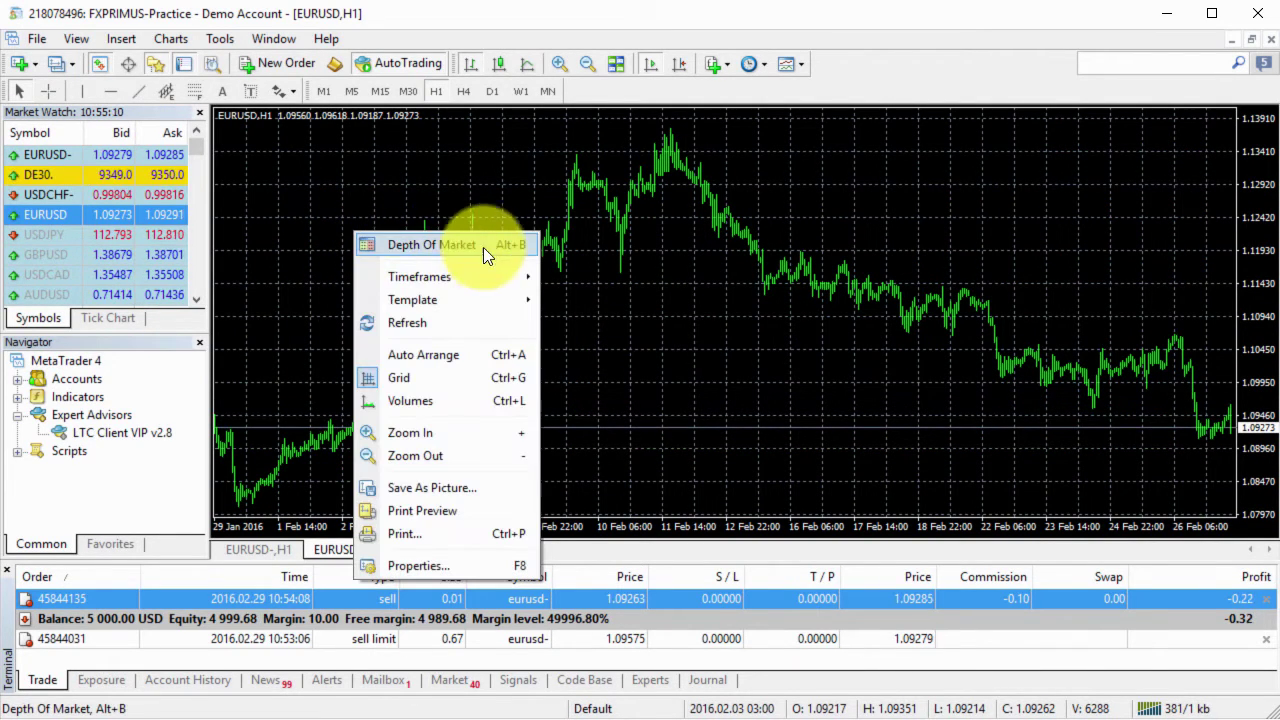
right_click(546, 201)
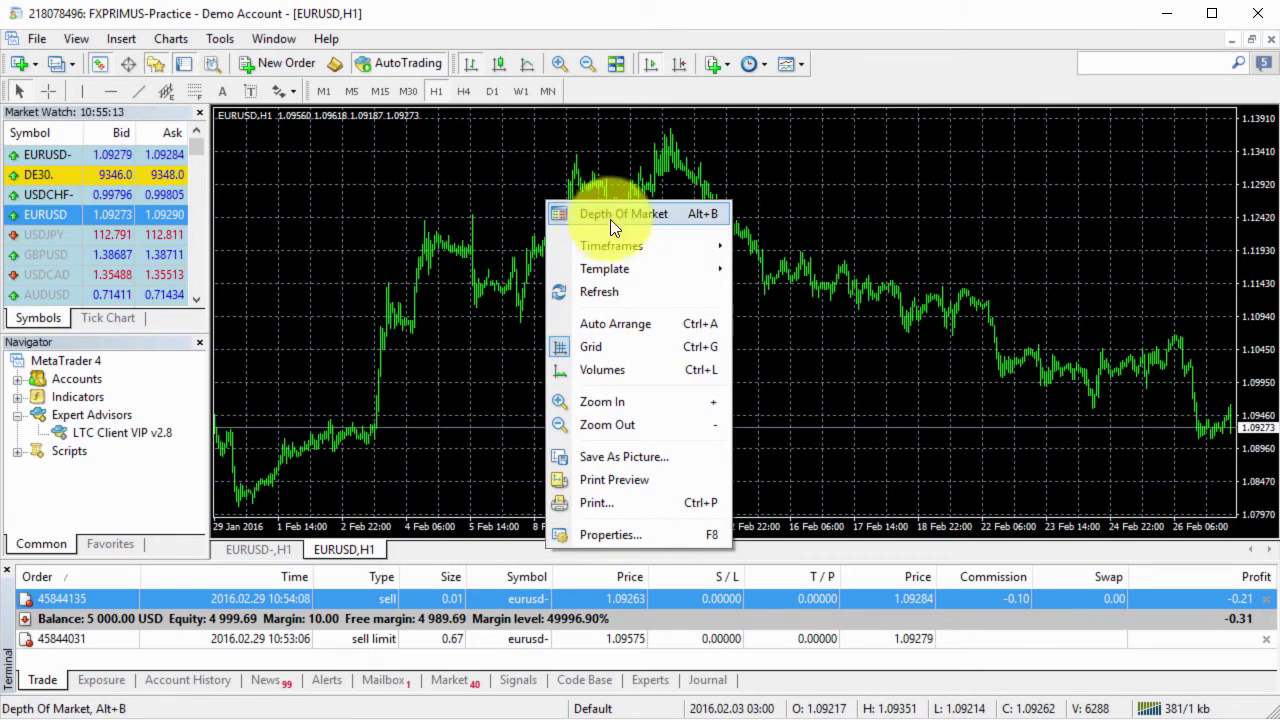
Open an order ticket, check its Symbol list, and close it without trading.
click(807, 217)
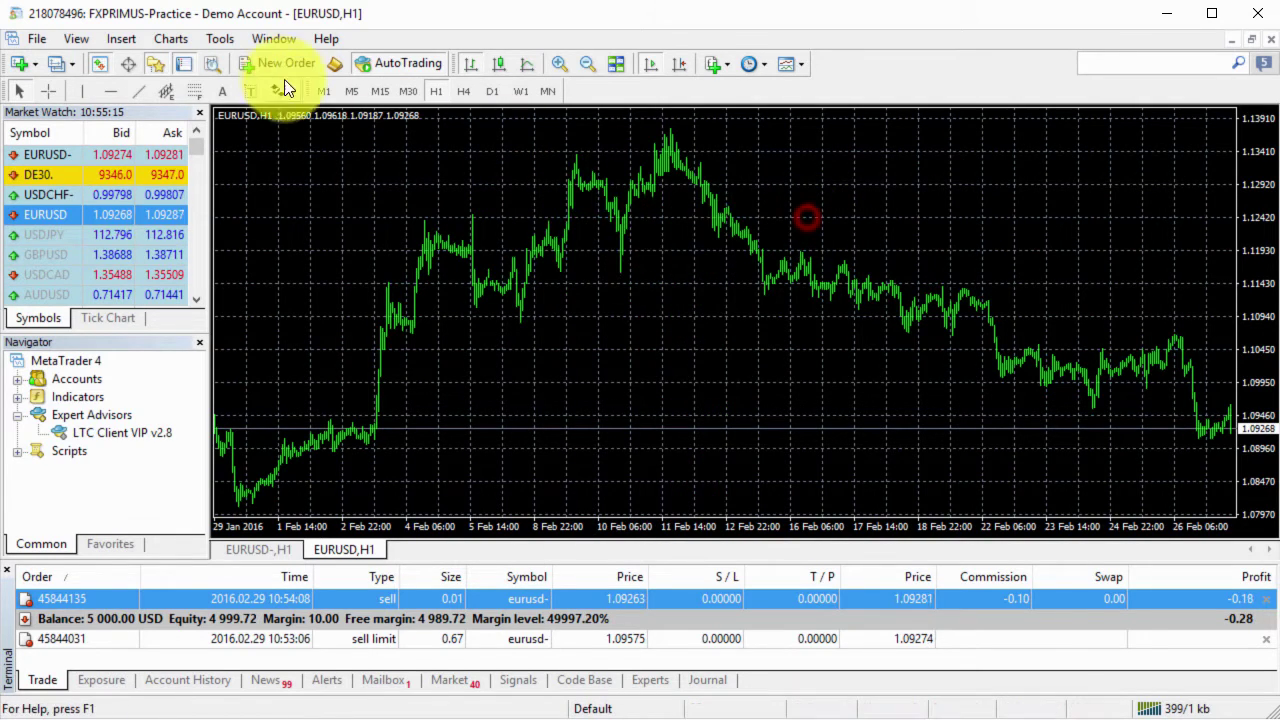
click(274, 67)
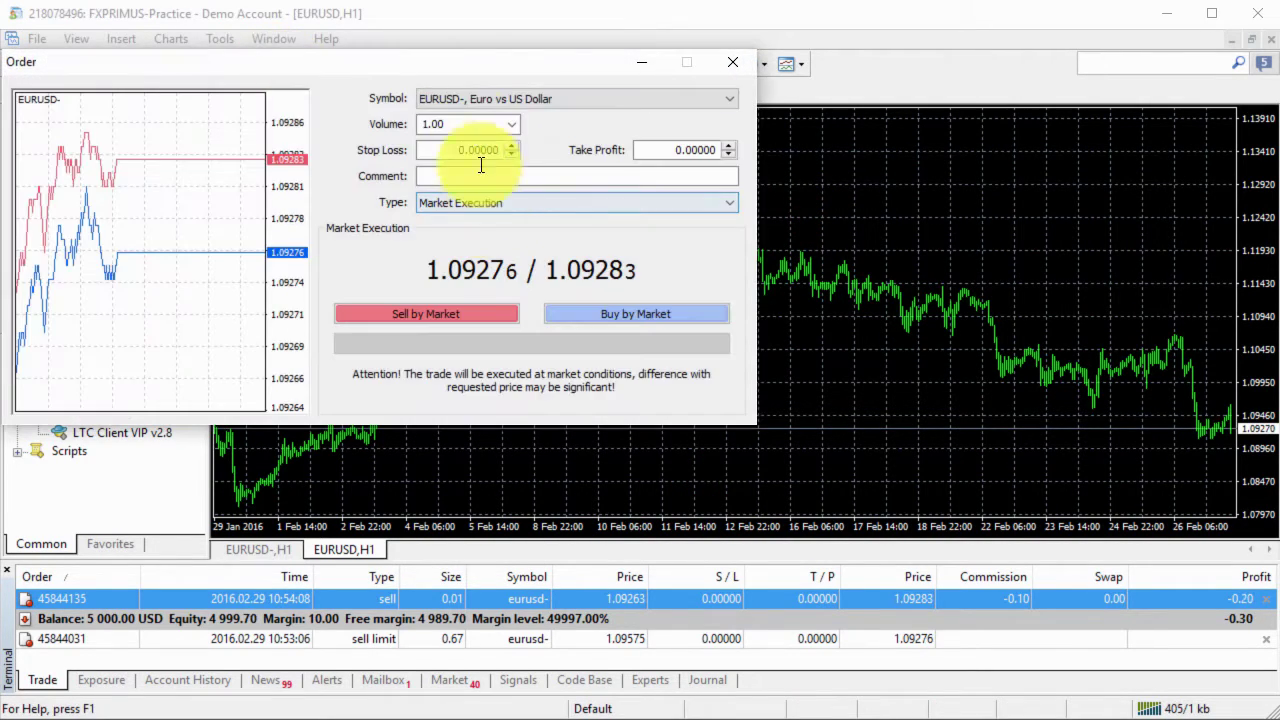
drag(491, 63, 801, 176)
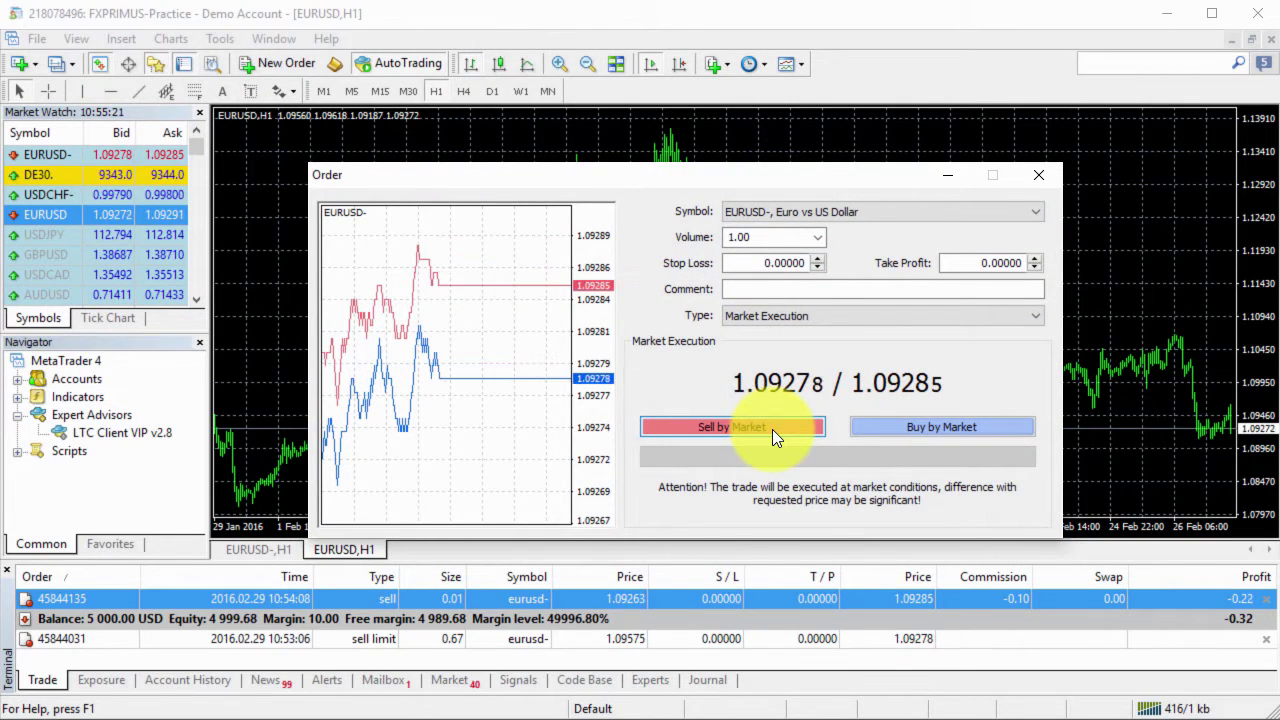
click(768, 216)
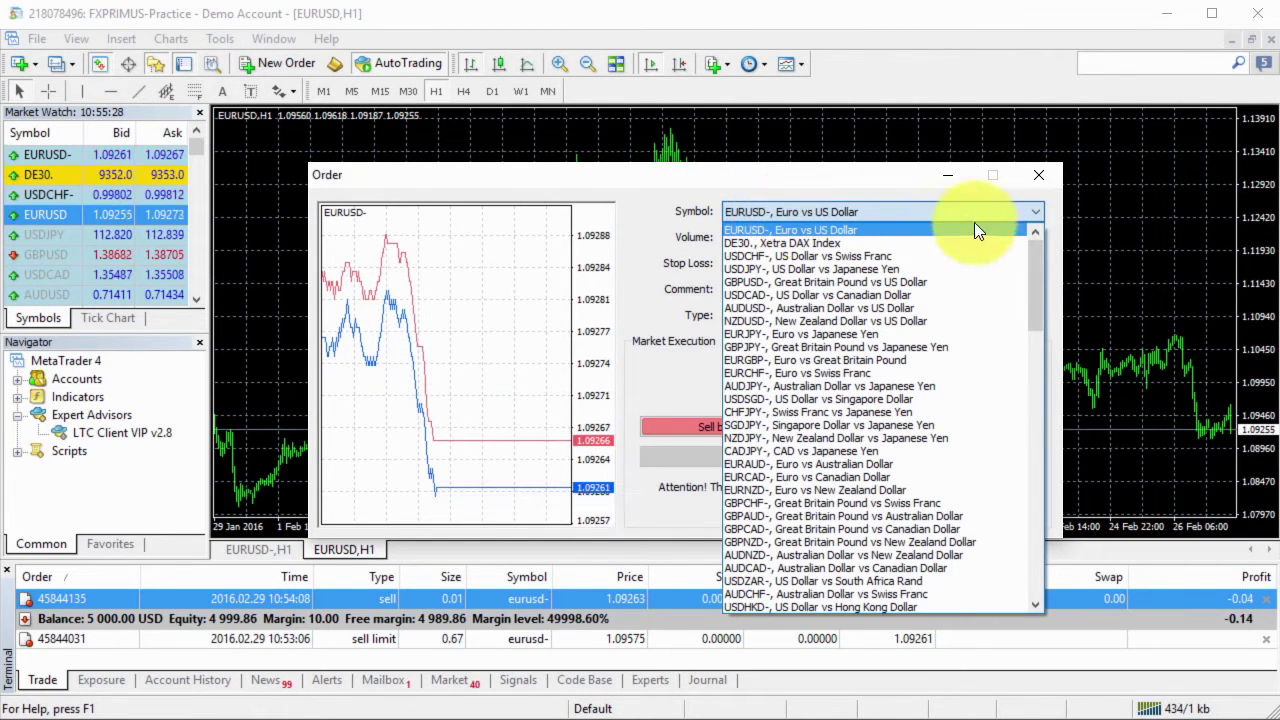
drag(1037, 274, 1018, 254)
click(1023, 211)
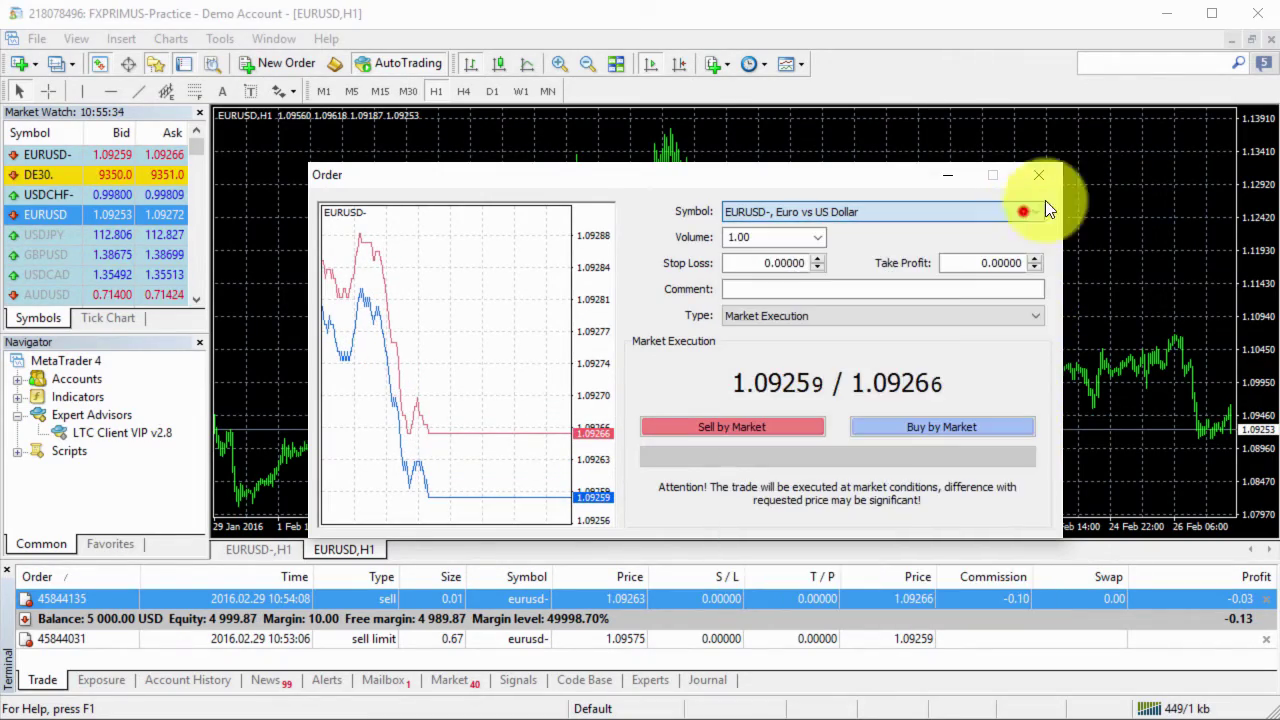
click(1038, 176)
Close the extra EURUSD,H1 chart window.
click(681, 310)
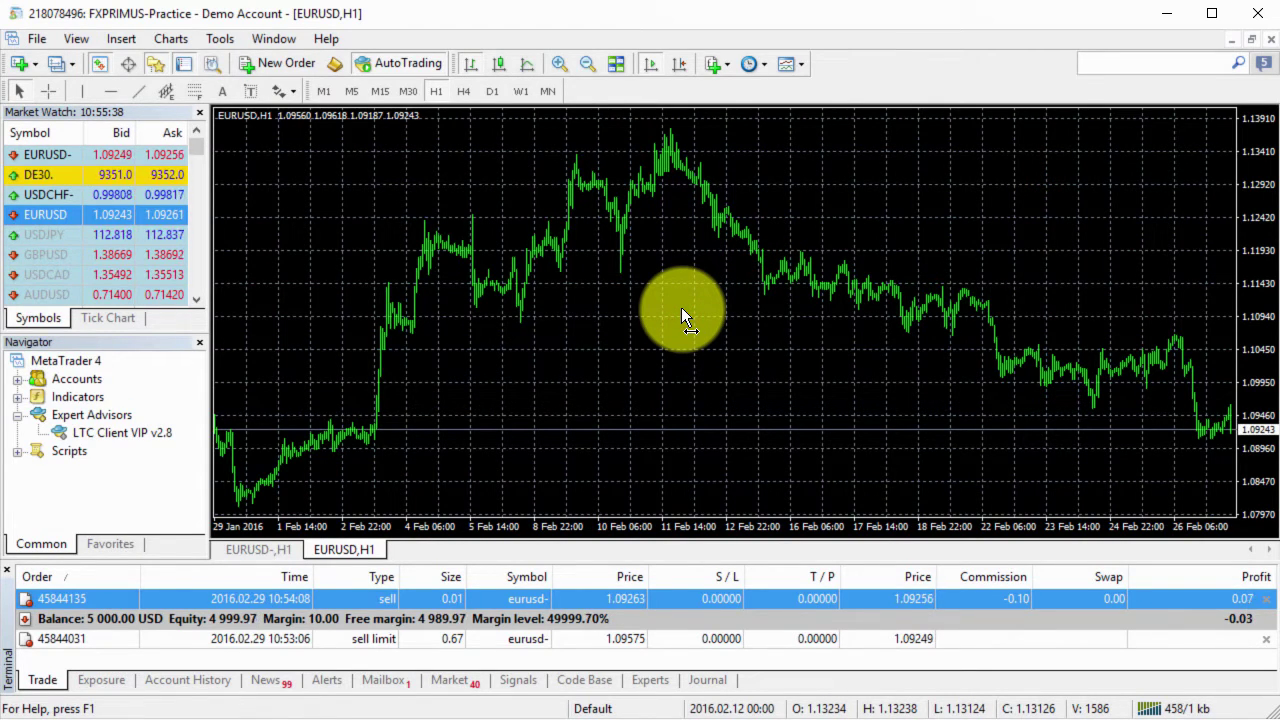
click(709, 292)
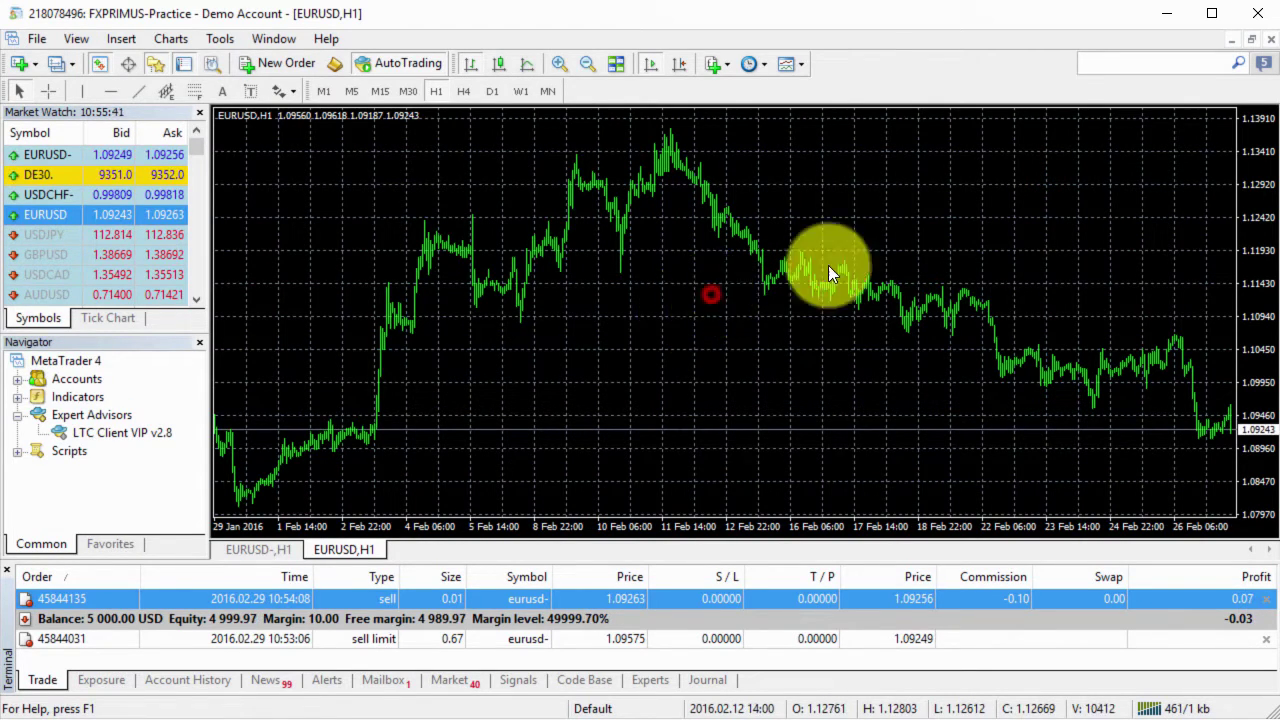
click(1270, 40)
Select the EURUSD- chart running LTC Client VIP v2.8 to reach the expert's properties.
click(900, 378)
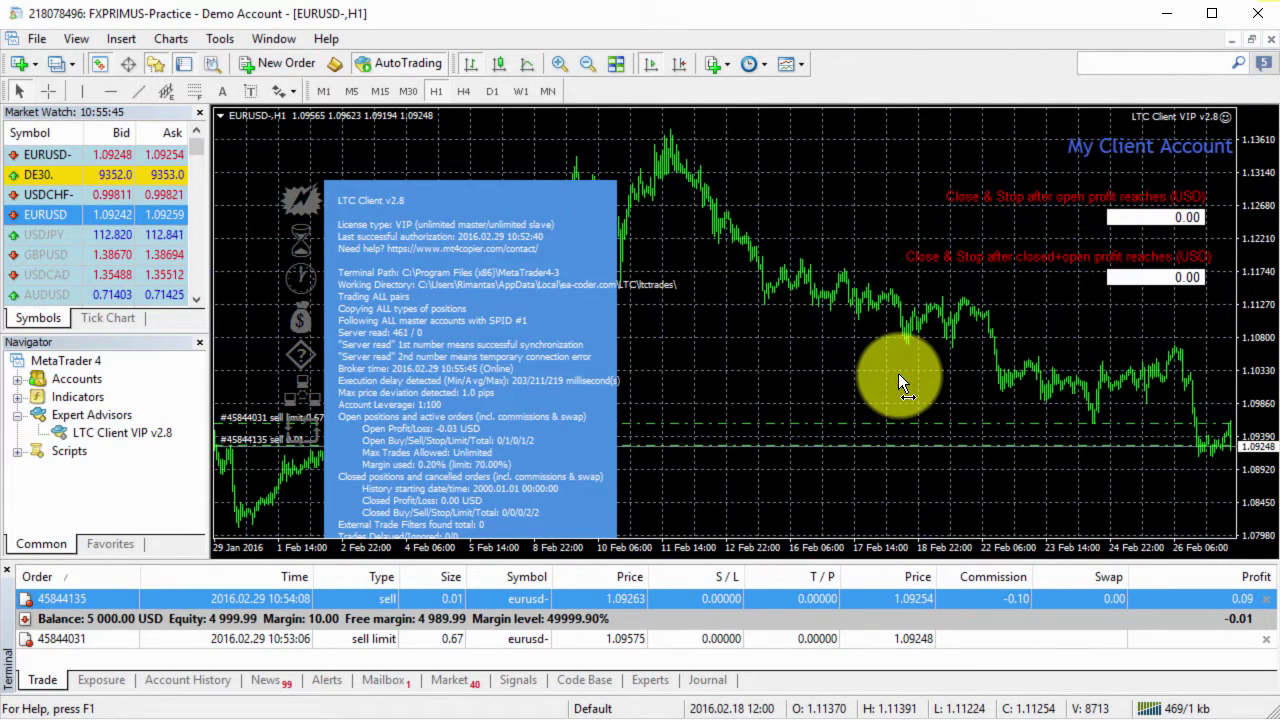
click(830, 343)
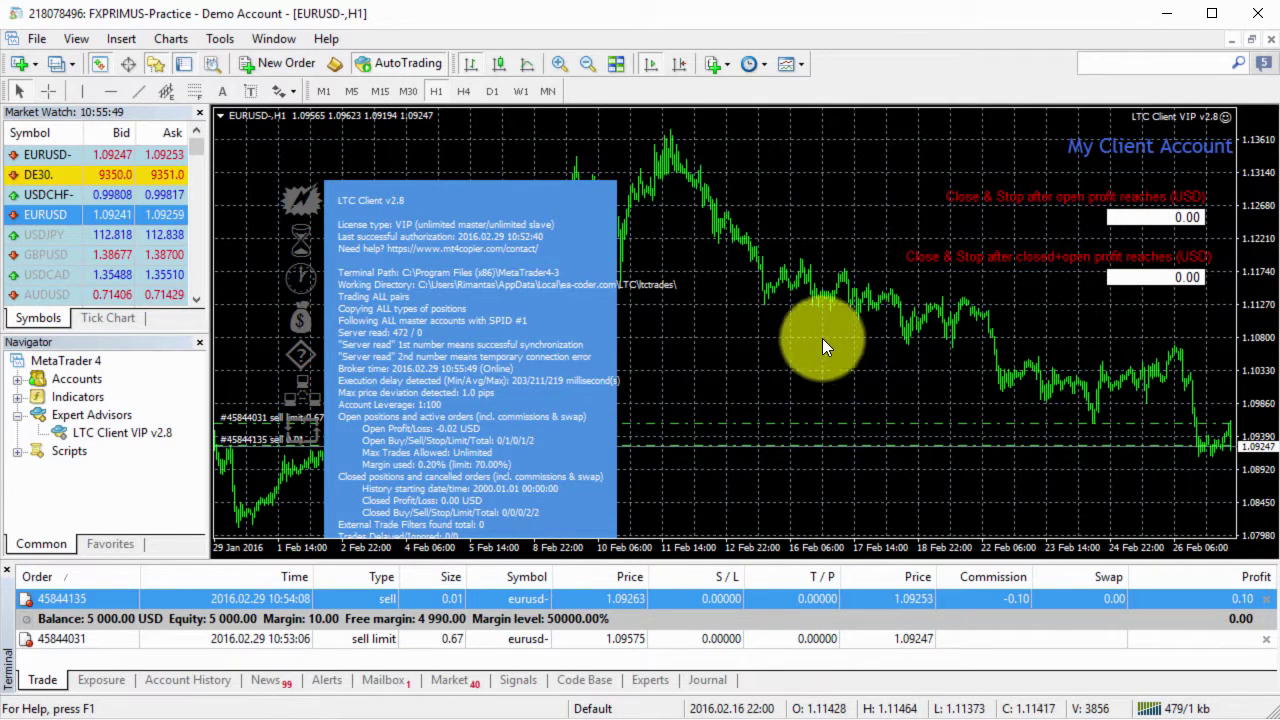
click(741, 348)
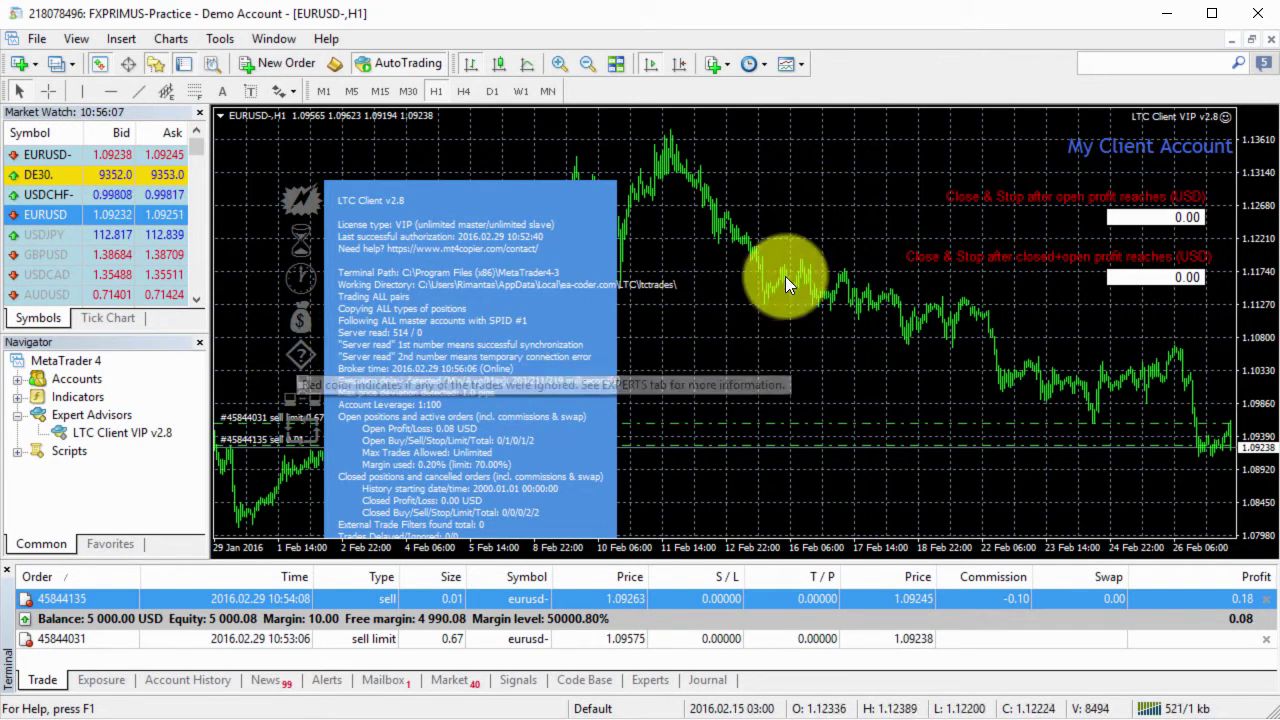
Open the LTC Client expert's settings and inspect the CurrencyNameSufix input.
click(1225, 120)
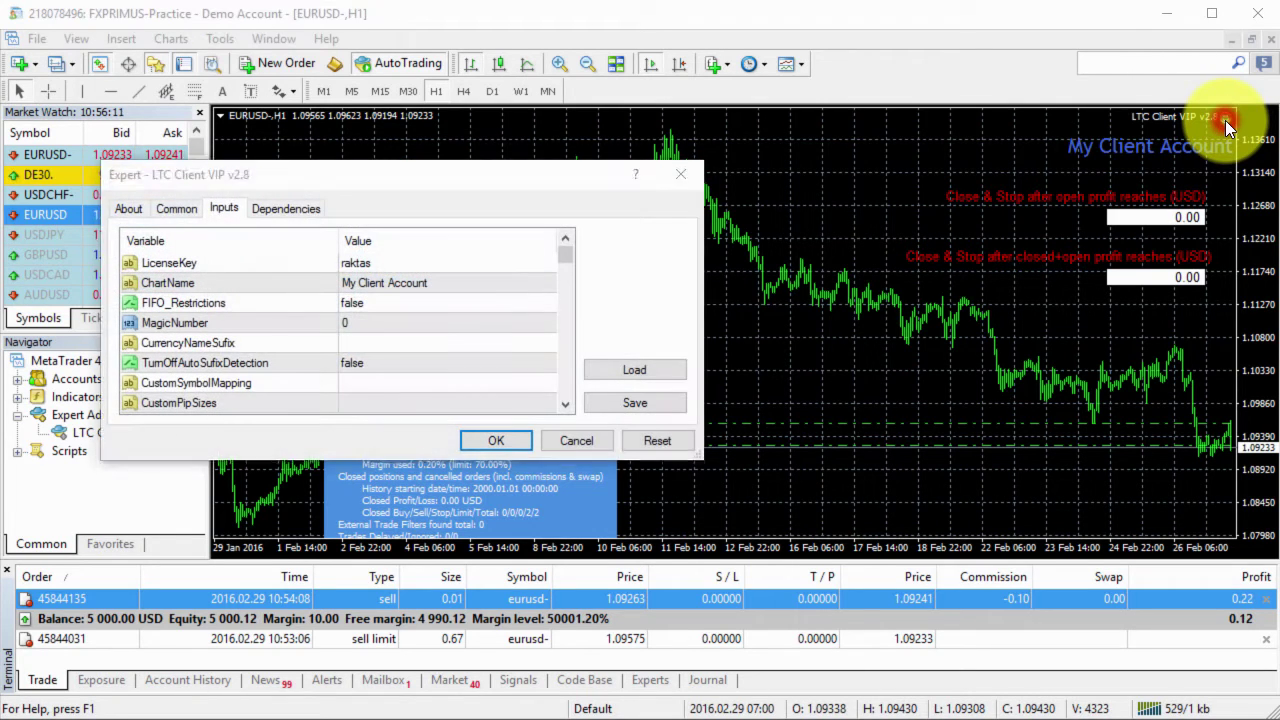
drag(558, 174, 834, 284)
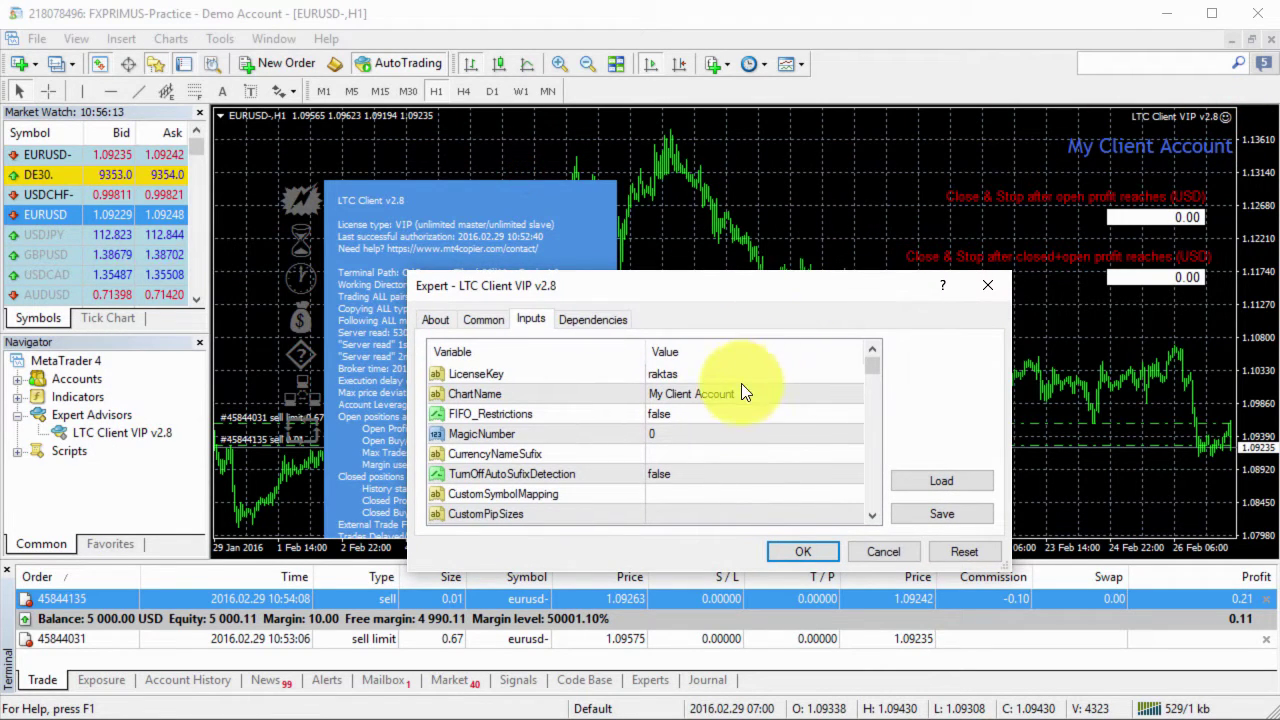
click(698, 453)
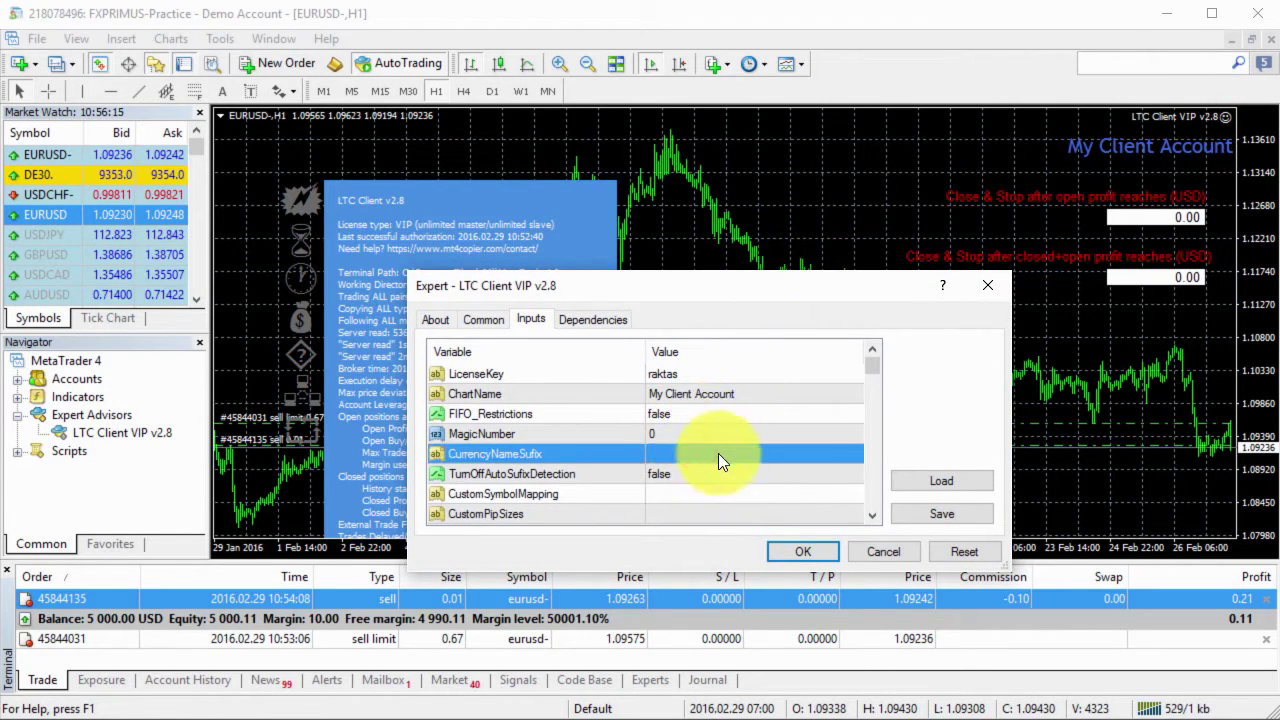
click(701, 475)
click(699, 454)
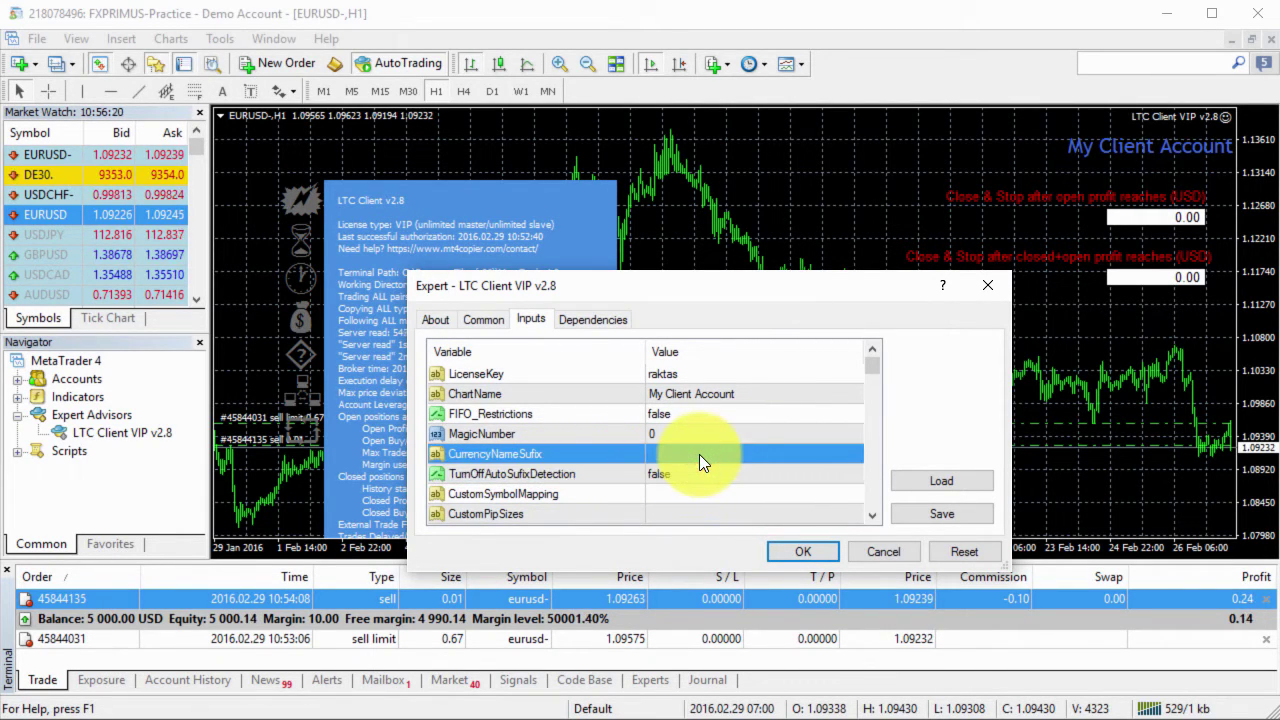
click(699, 454)
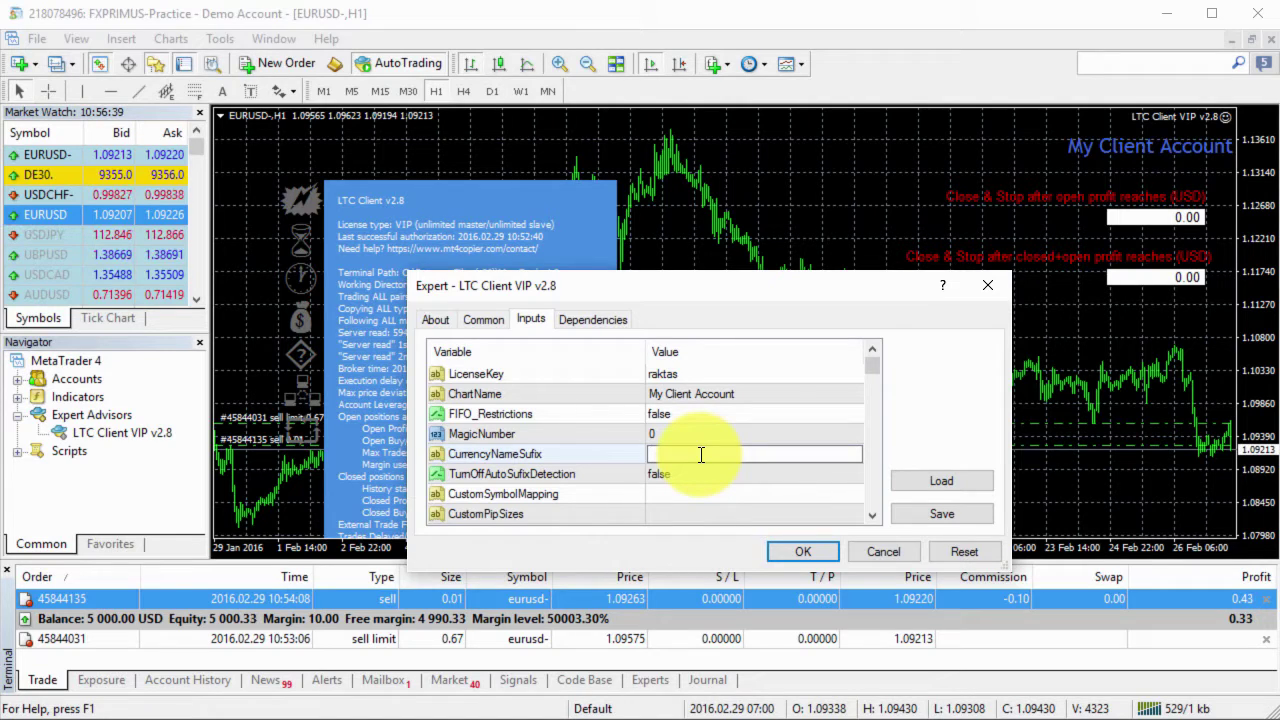
Set TurnOffAutoSufixDetection to true and apply the expert settings with OK.
click(680, 478)
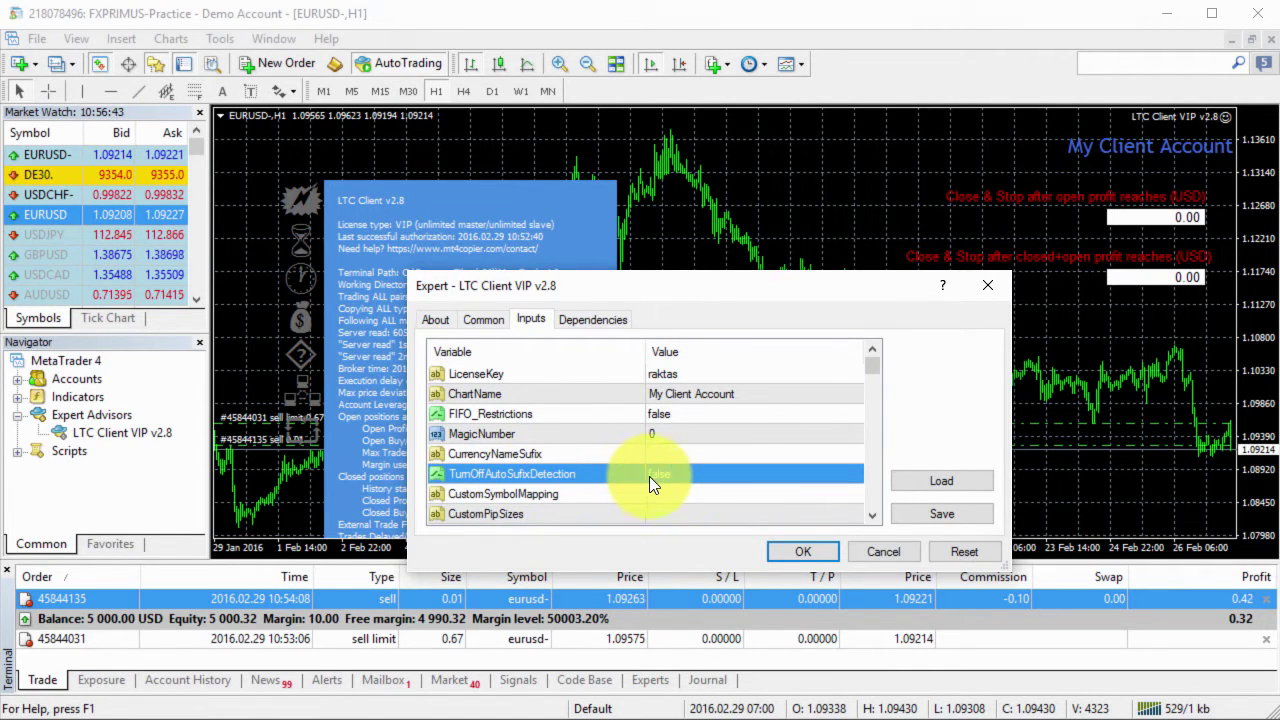
double_click(655, 472)
click(665, 504)
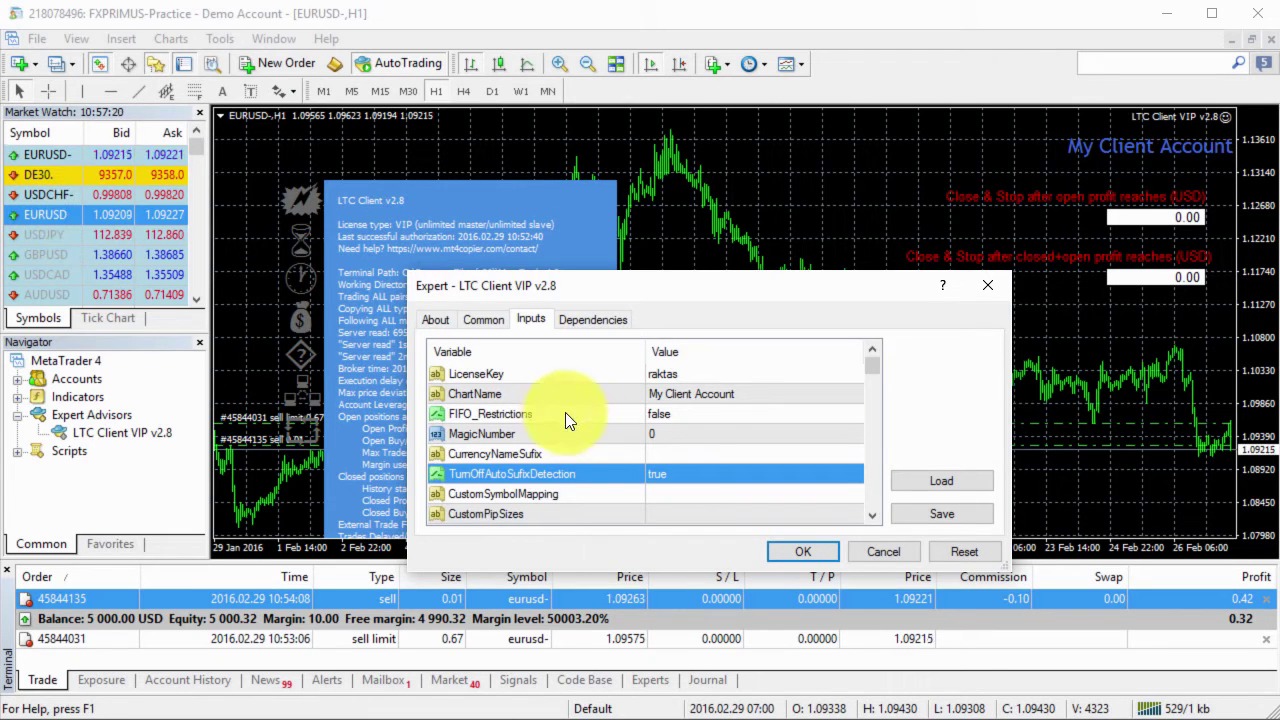
click(687, 454)
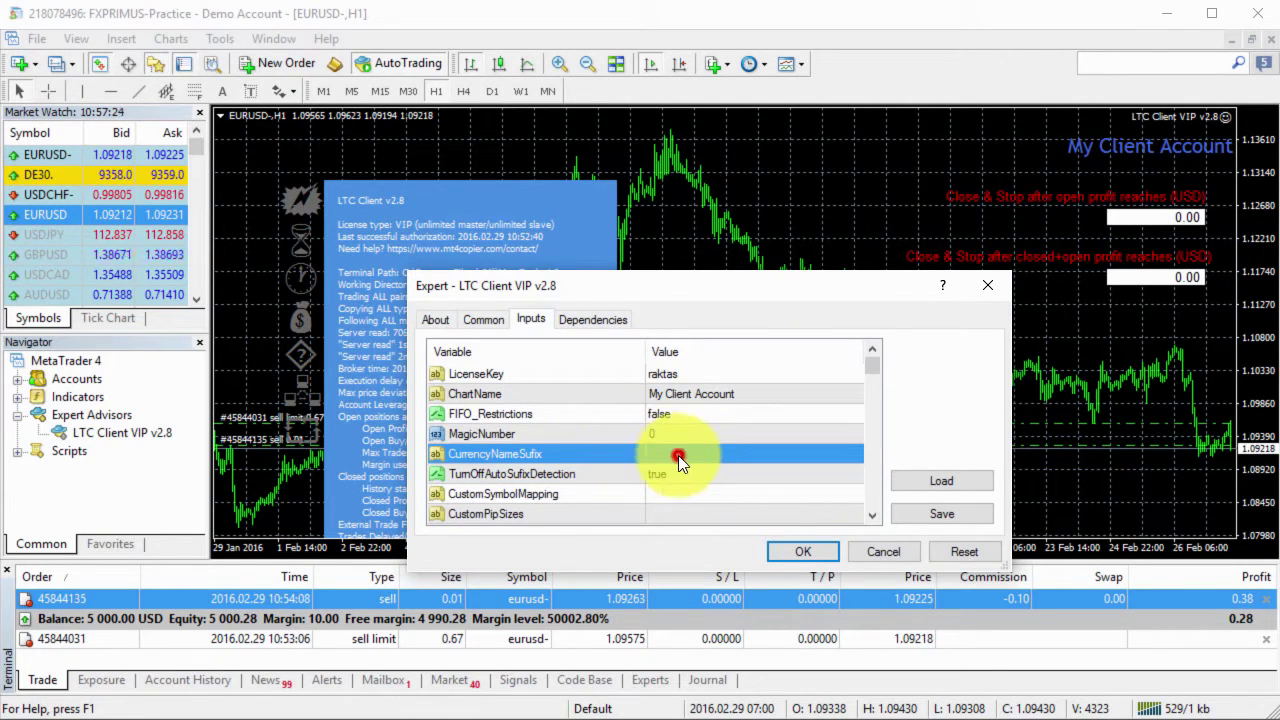
click(680, 454)
click(666, 470)
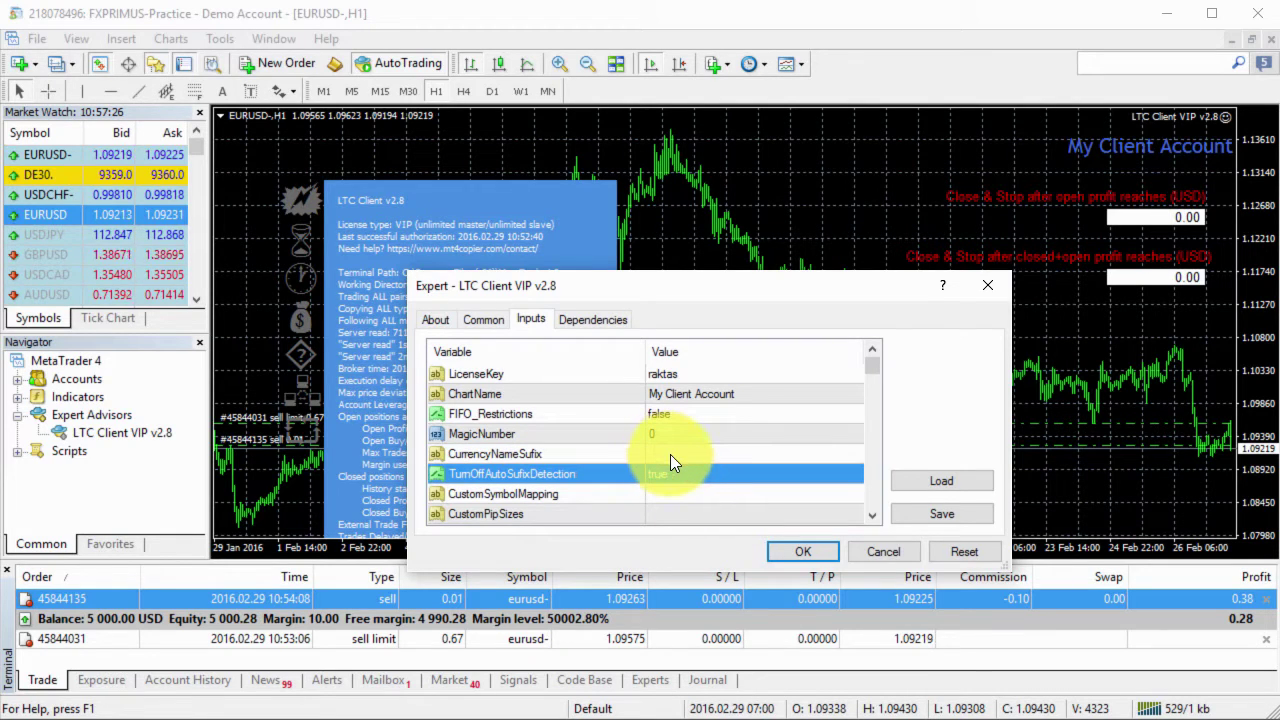
click(802, 550)
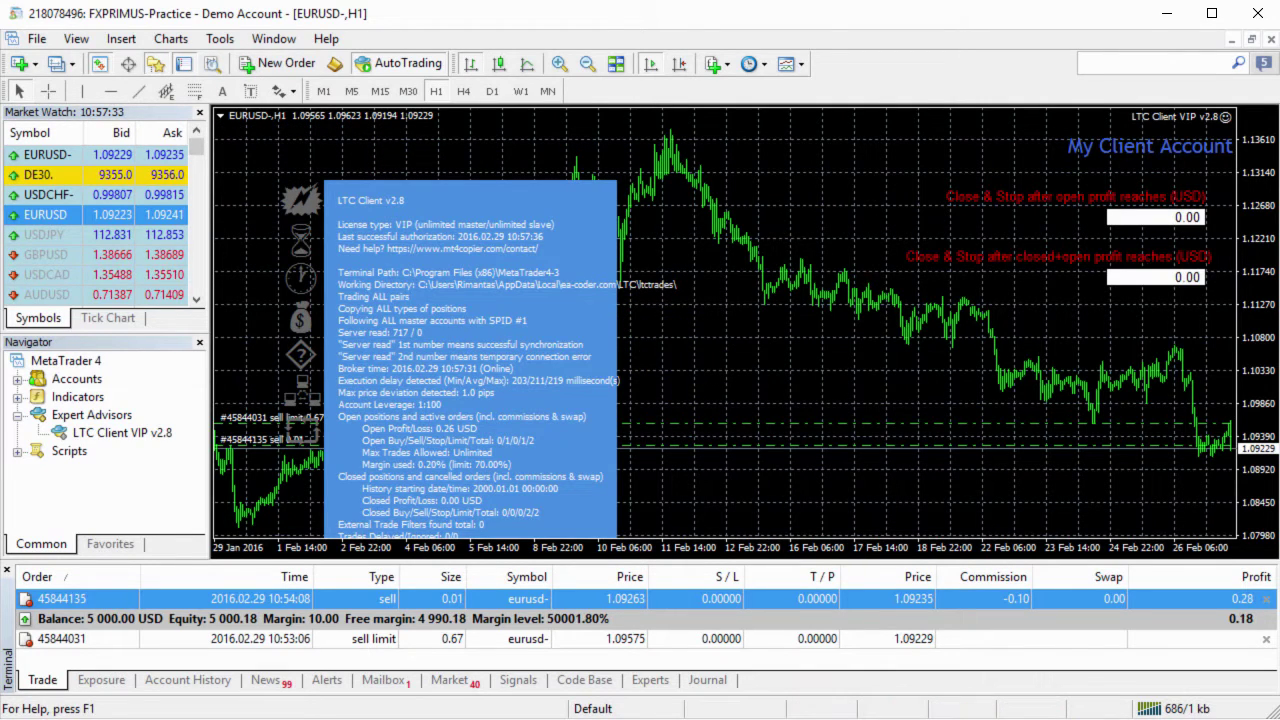
On the master account, place a 0.01-lot EURUSD buy at market.
key(alt+Tab)
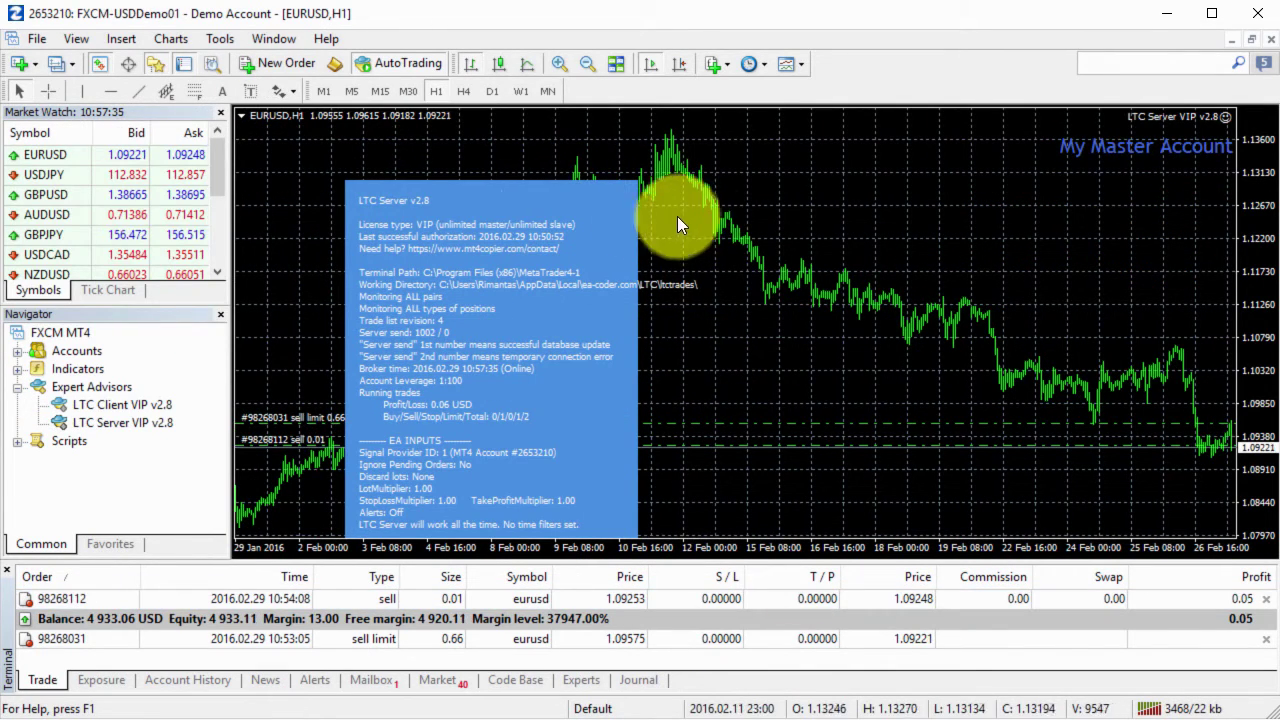
click(275, 66)
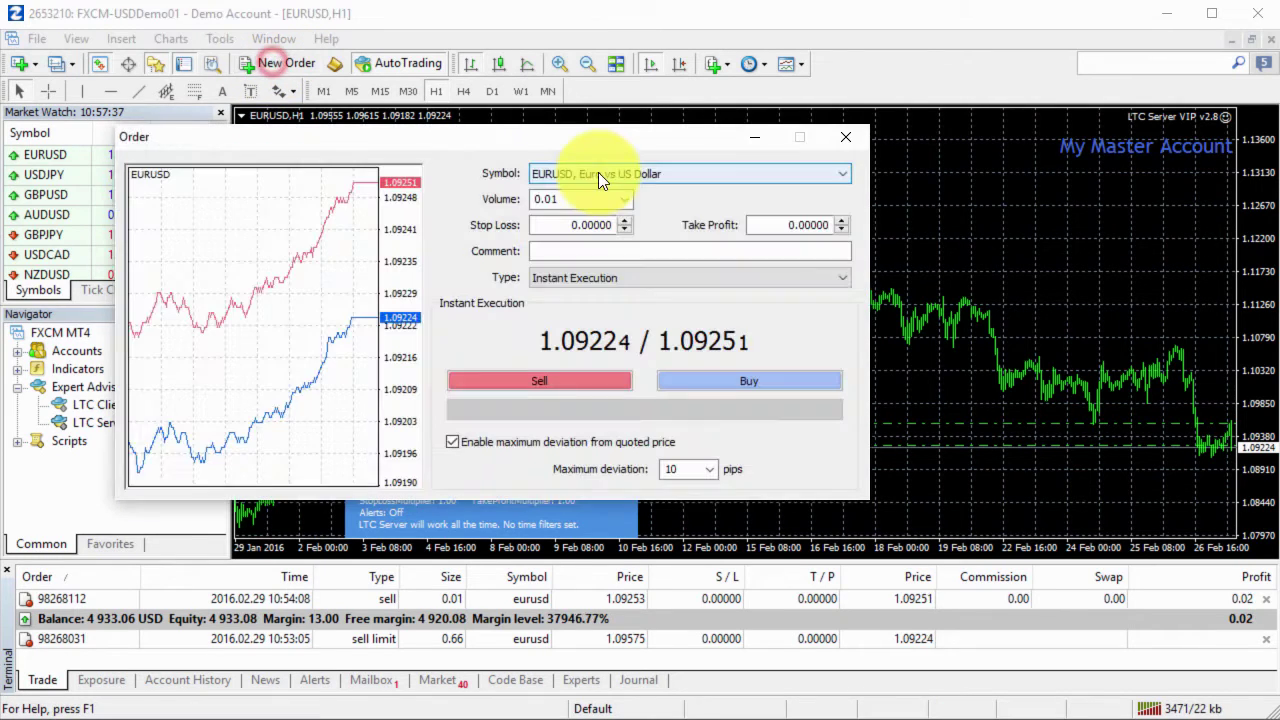
click(636, 172)
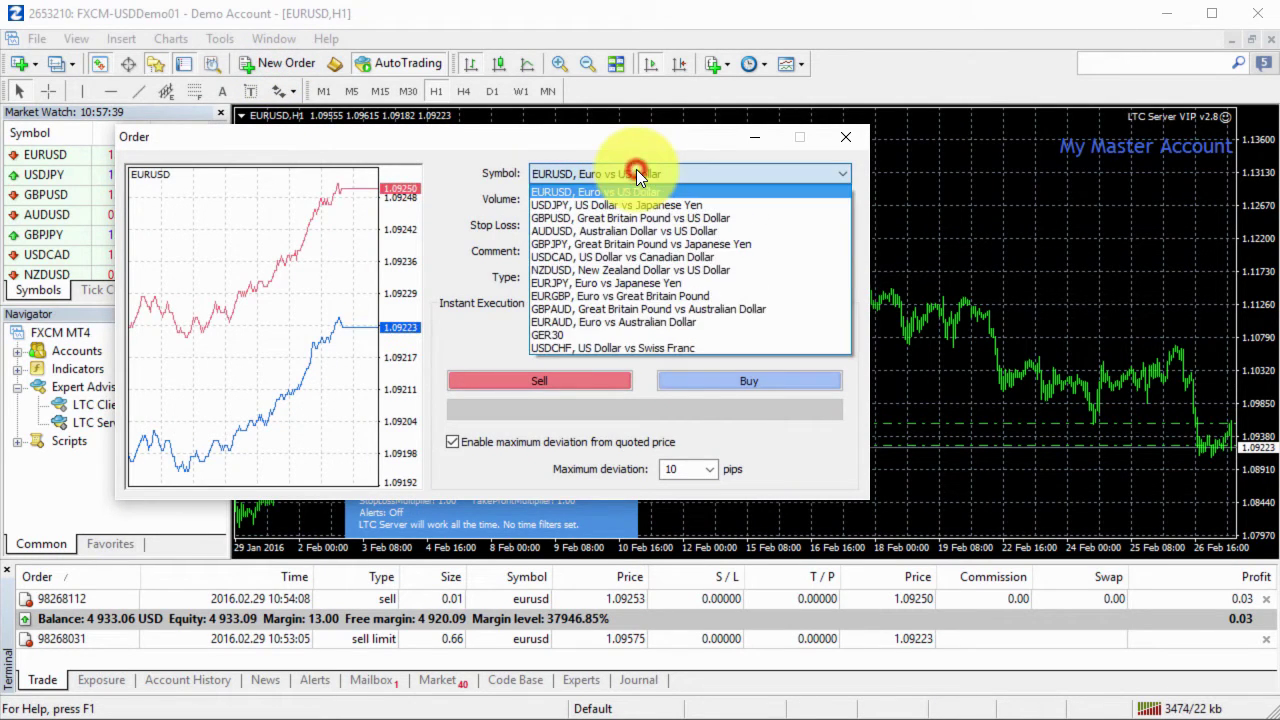
click(636, 172)
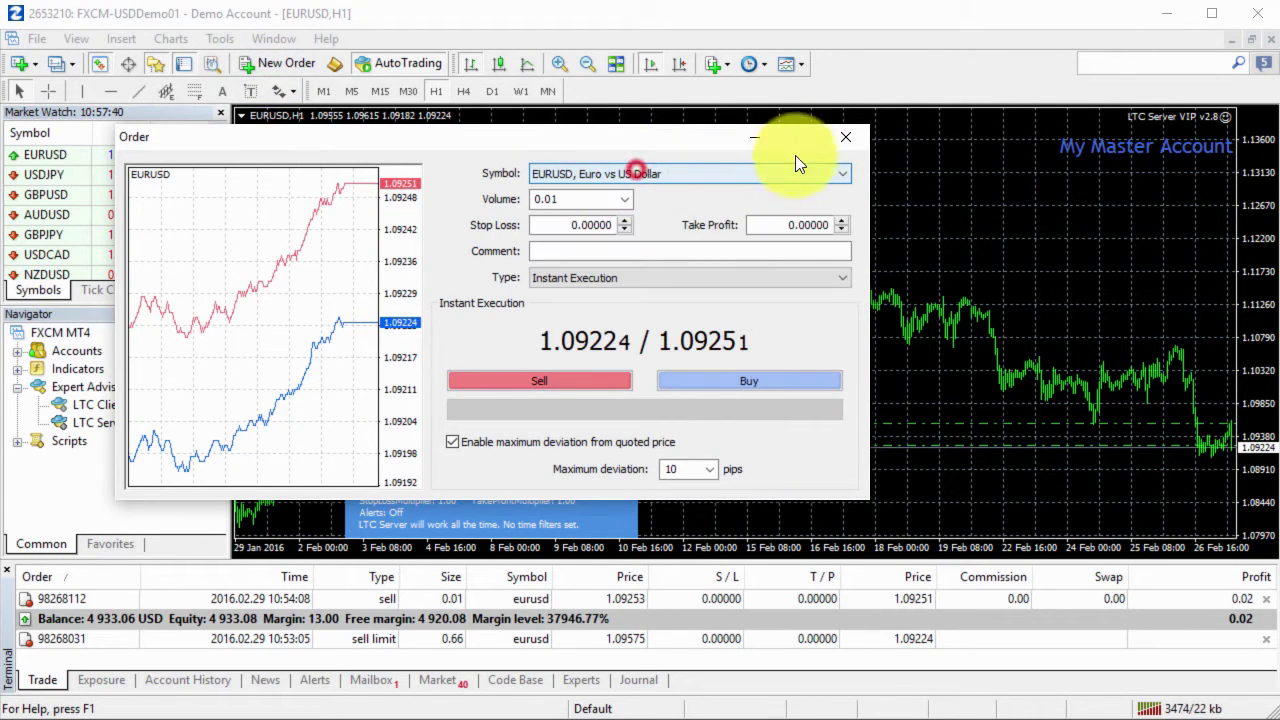
click(684, 380)
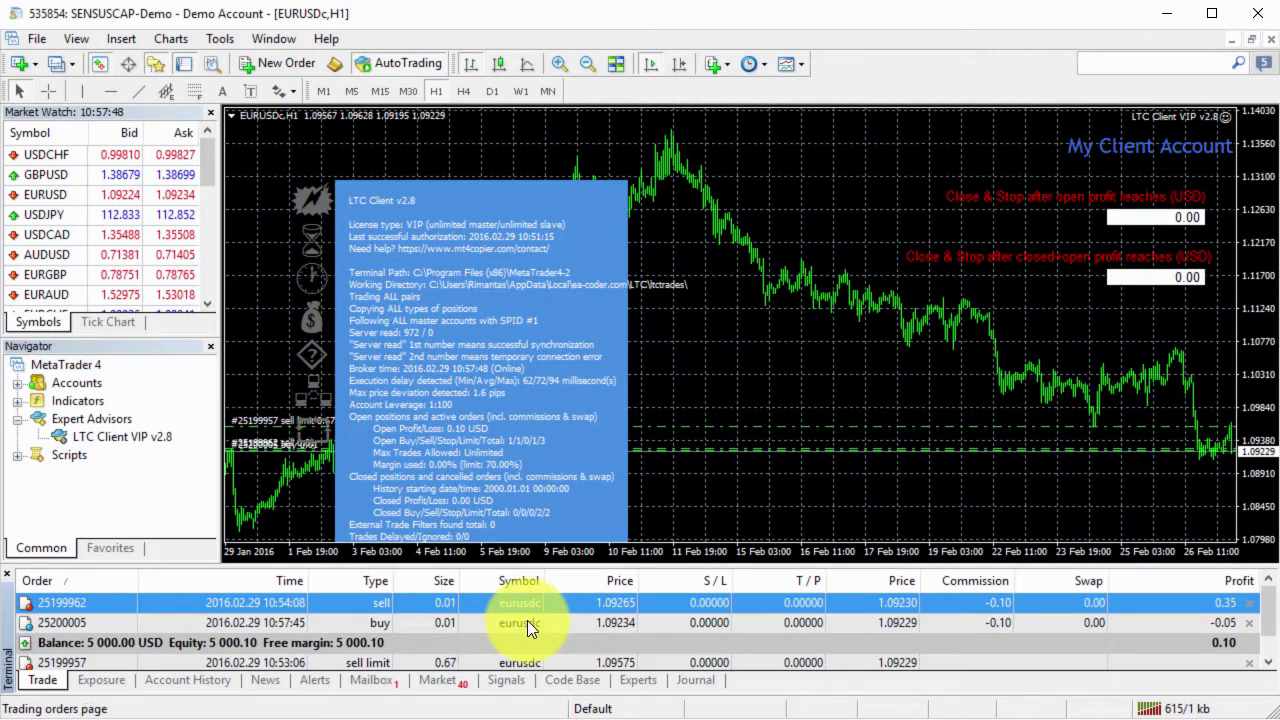
Check the copied buy on SENSUSCAP and FXTCR, and note FXPRIMUS holds only the sell.
click(549, 624)
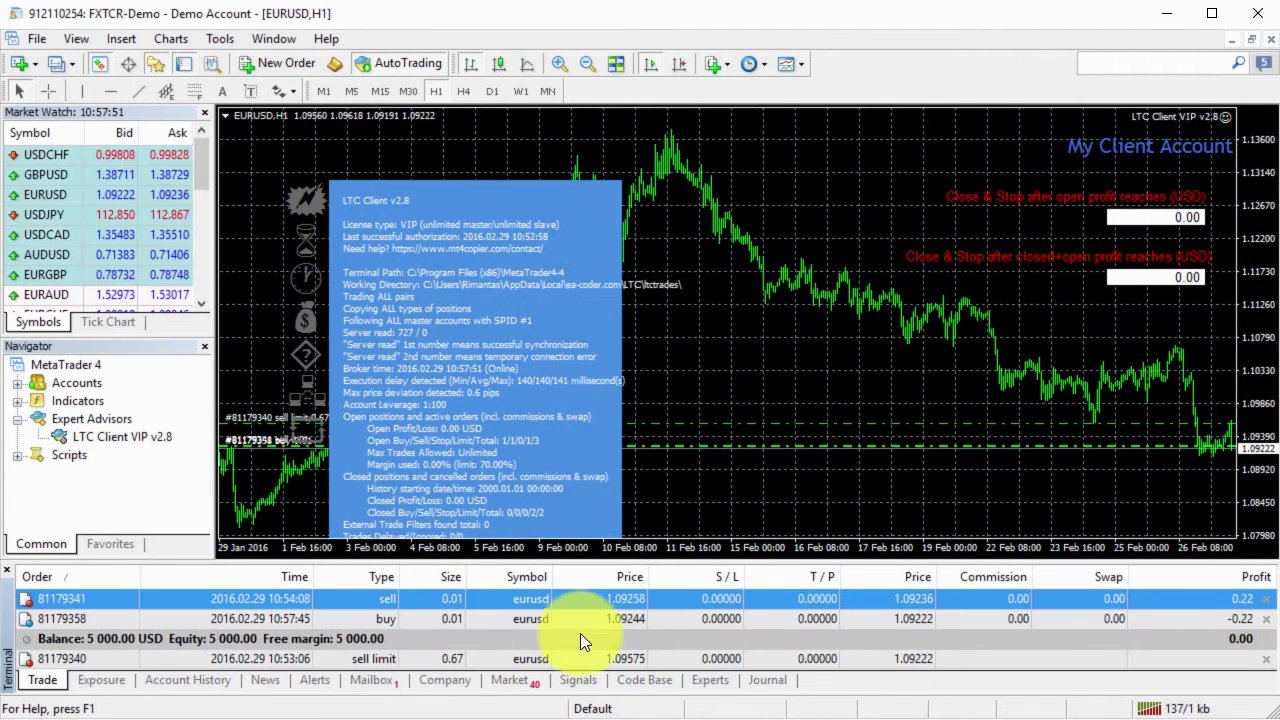
click(570, 622)
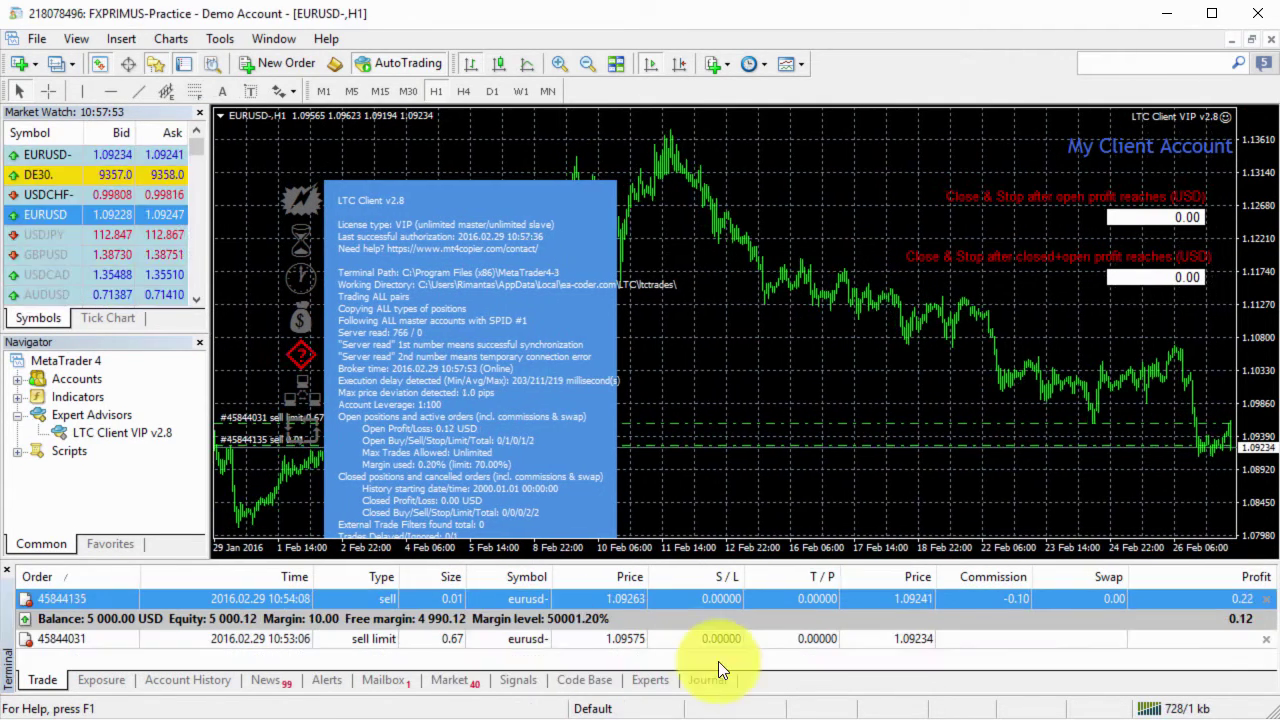
click(595, 598)
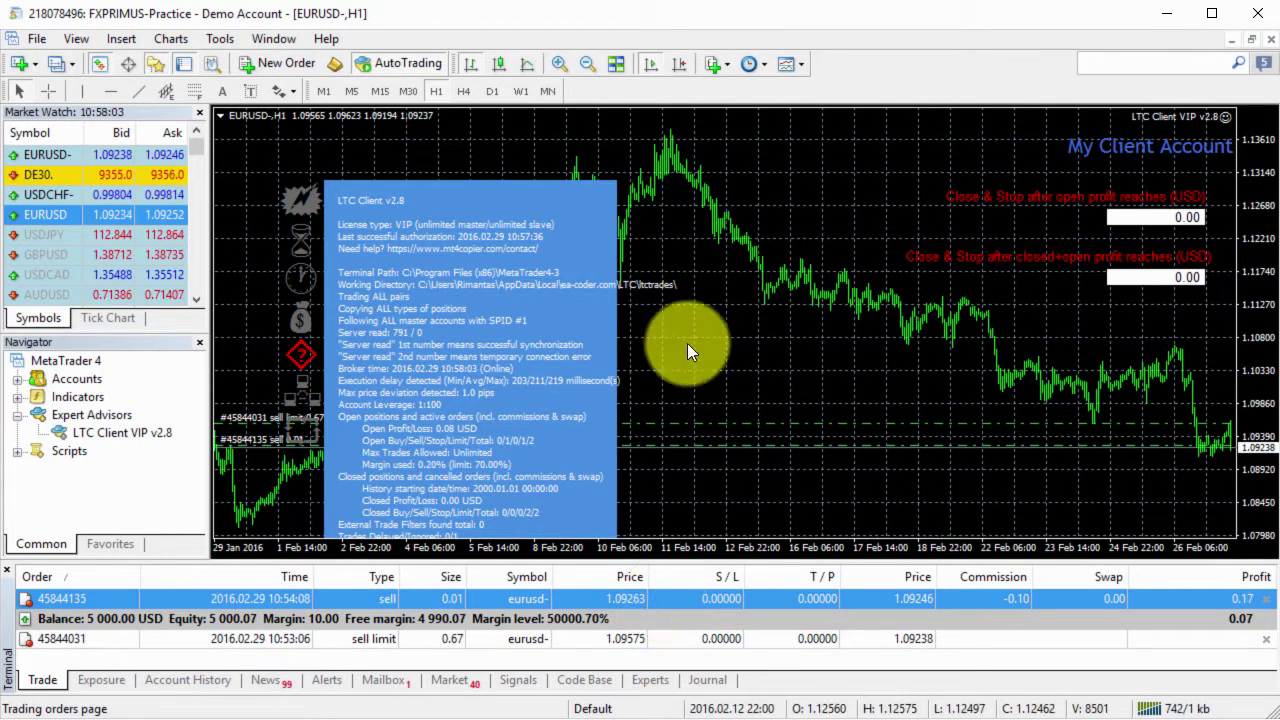
mouse_move(308, 362)
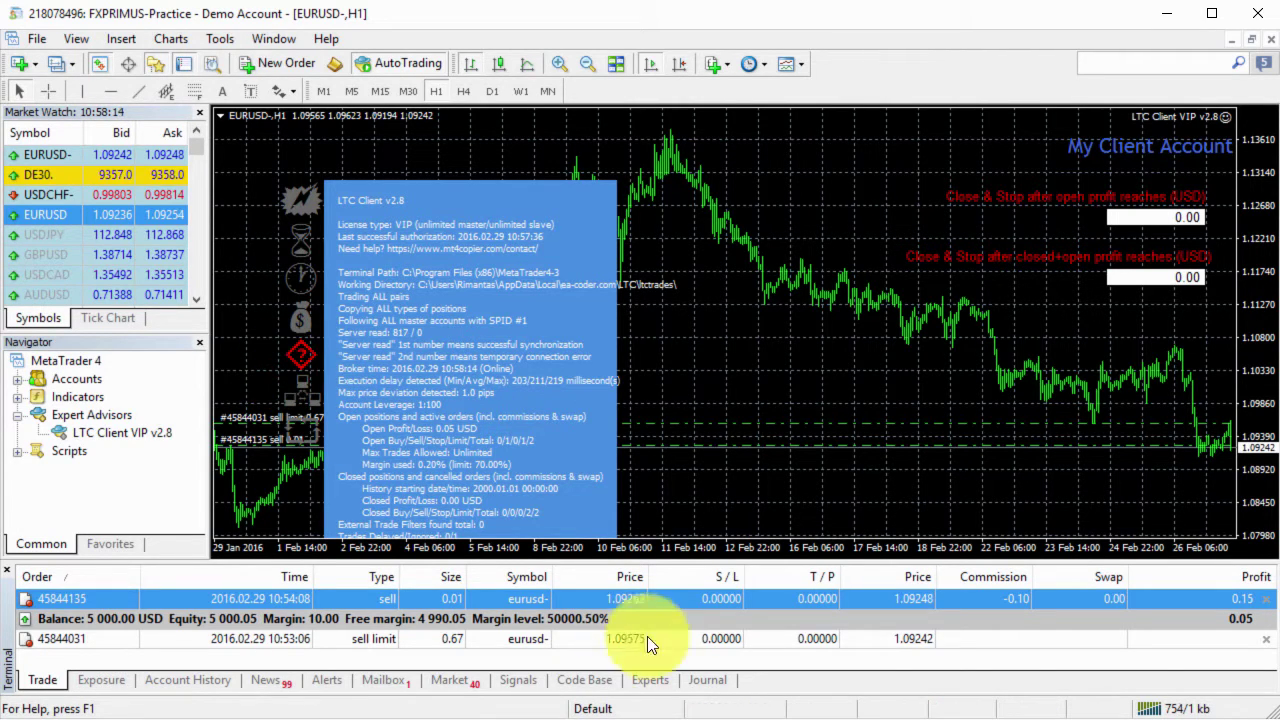
click(651, 683)
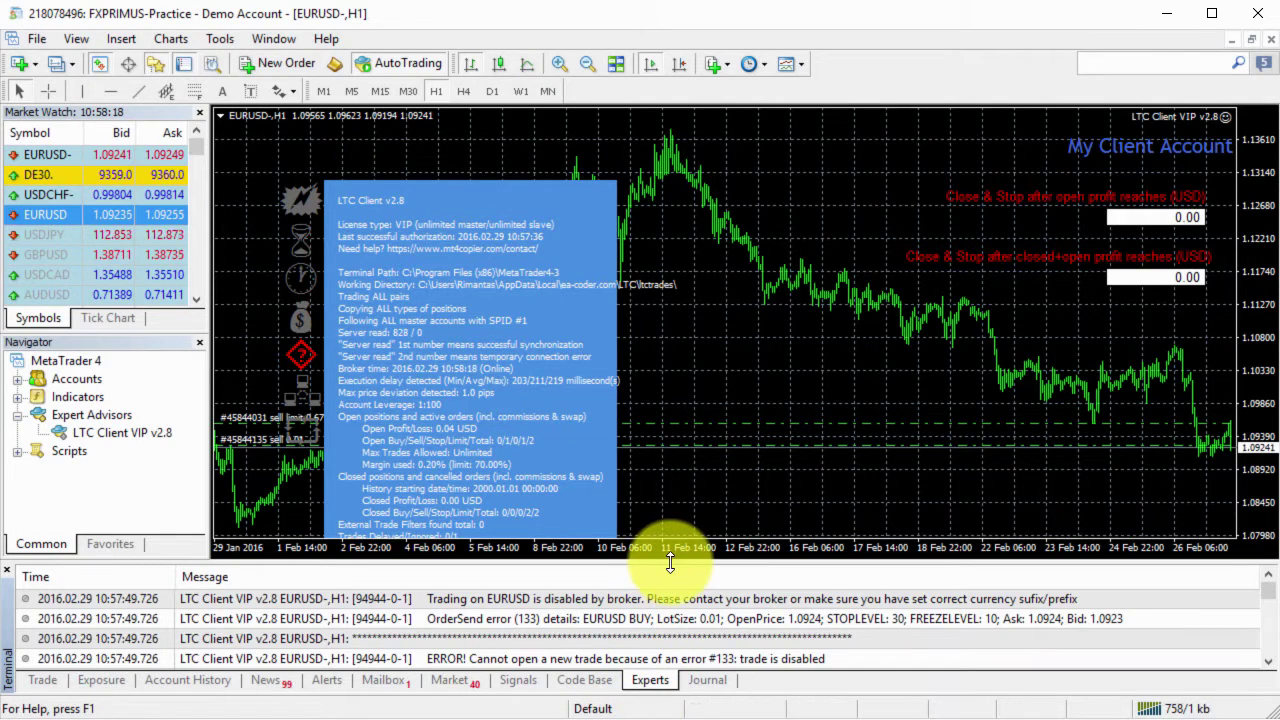
drag(690, 562, 700, 295)
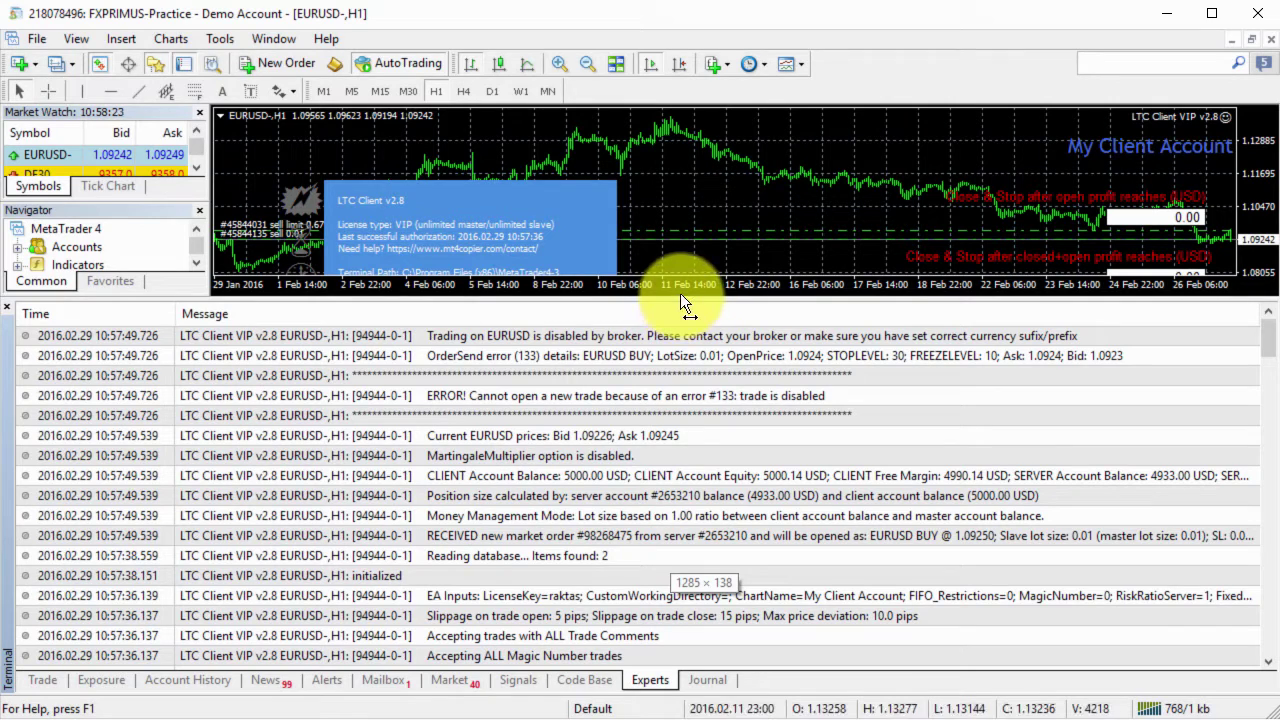
click(470, 398)
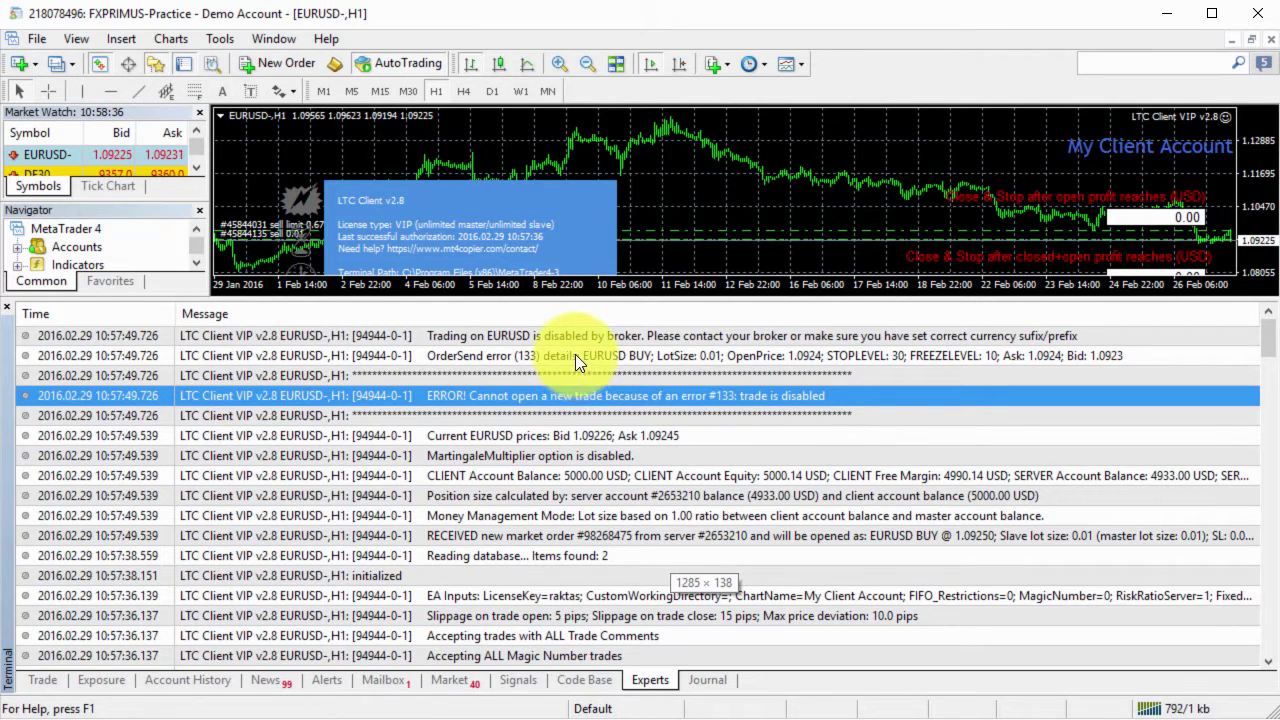
click(546, 357)
click(468, 339)
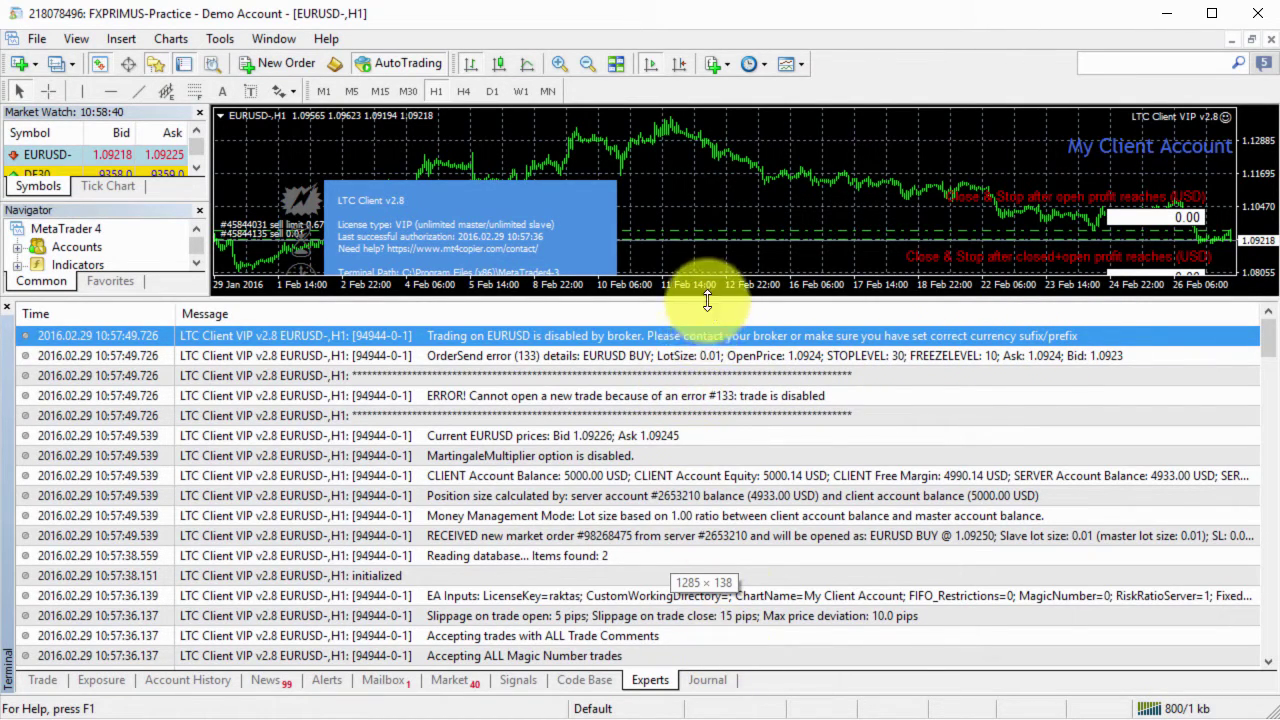
drag(707, 299, 737, 552)
click(50, 680)
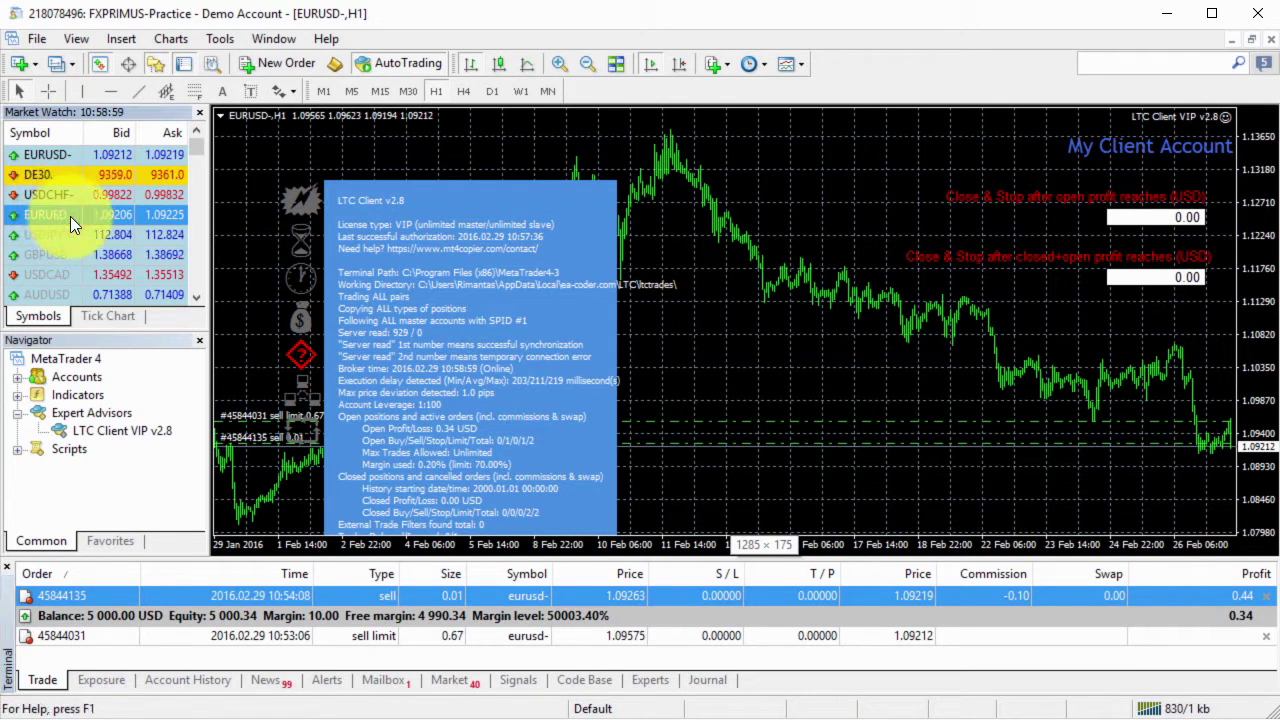
In the EURUSD- chart's LTC Client VIP v2.8 properties, set TurnOffAutoSufixDetection to false and click OK.
click(72, 154)
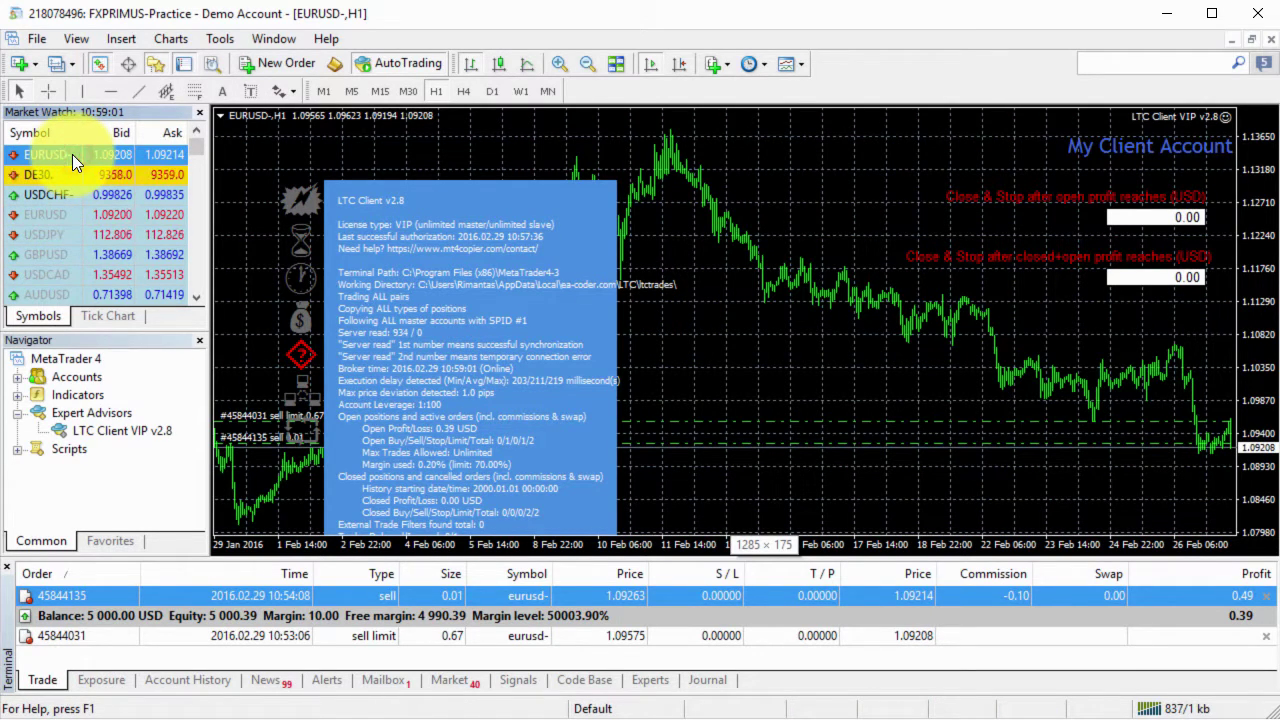
right_click(692, 346)
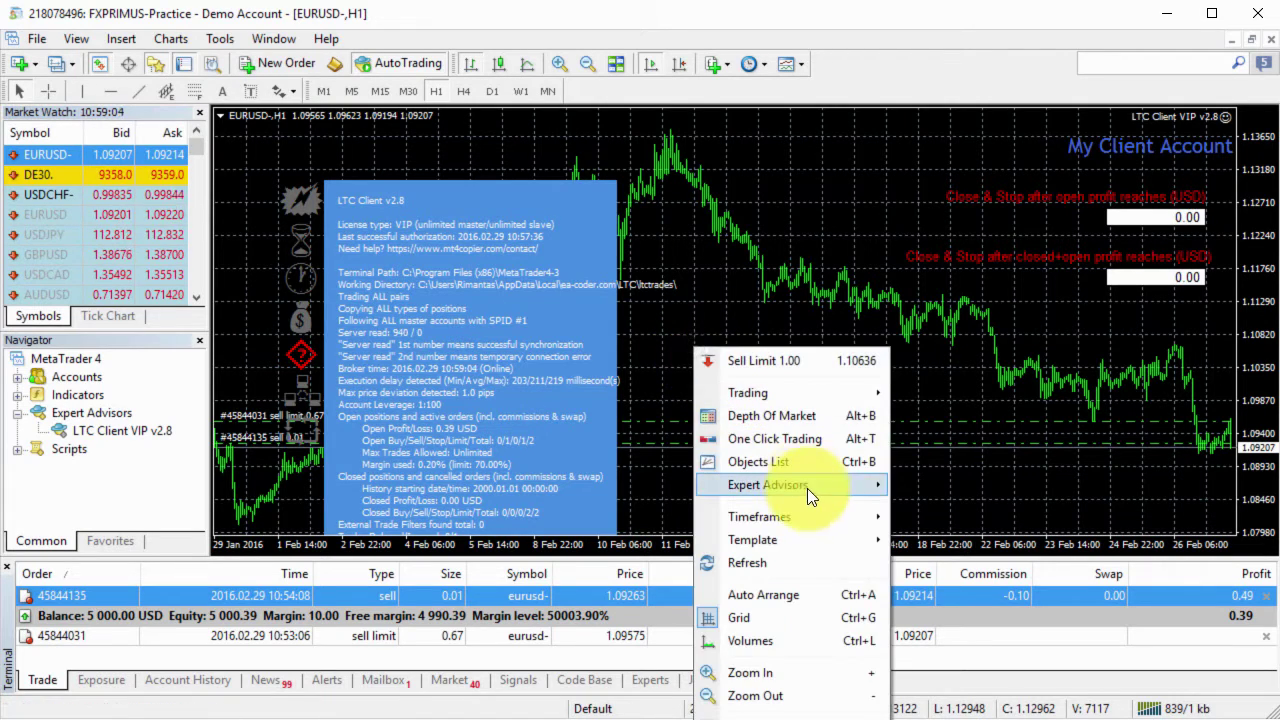
click(925, 485)
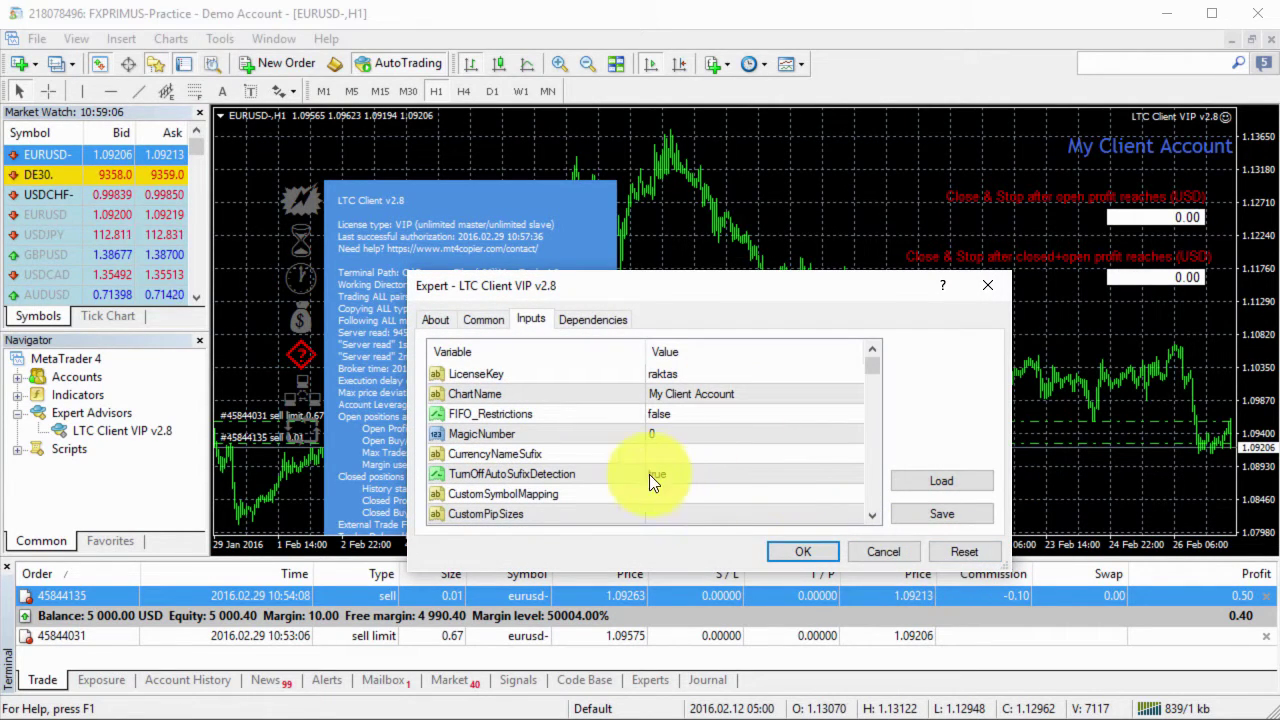
click(649, 473)
click(675, 473)
click(677, 490)
click(800, 552)
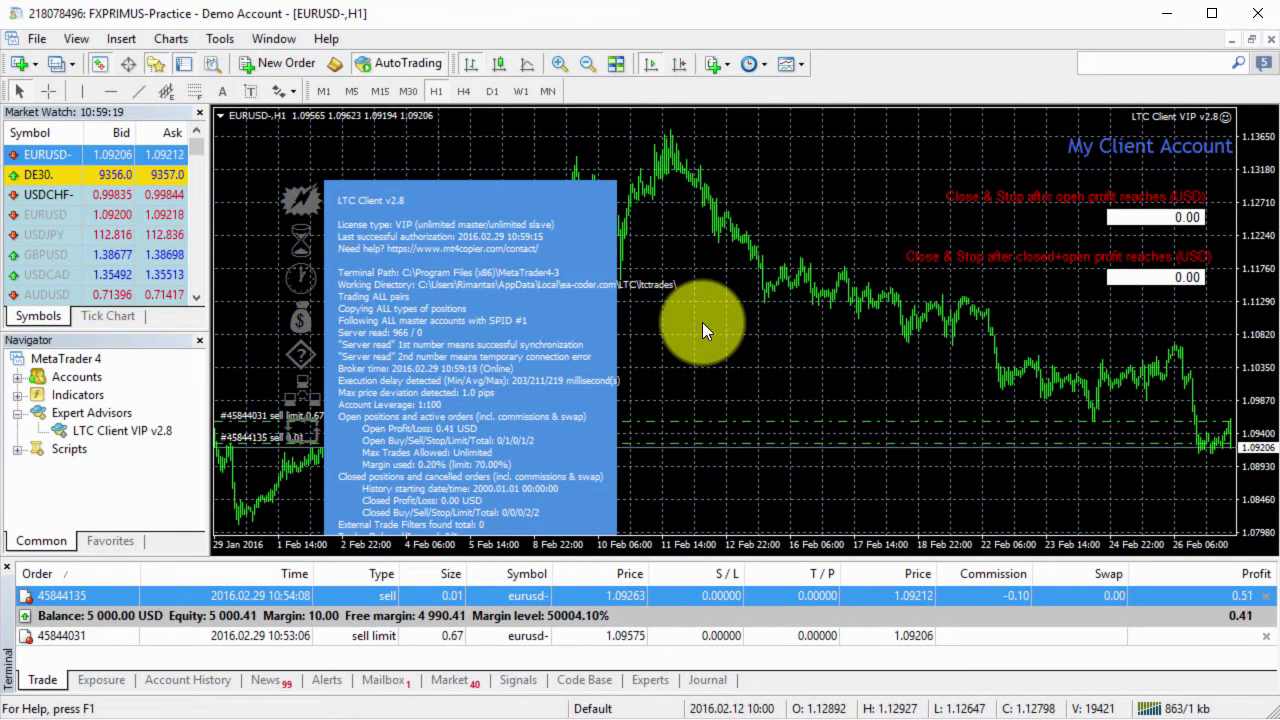
click(727, 296)
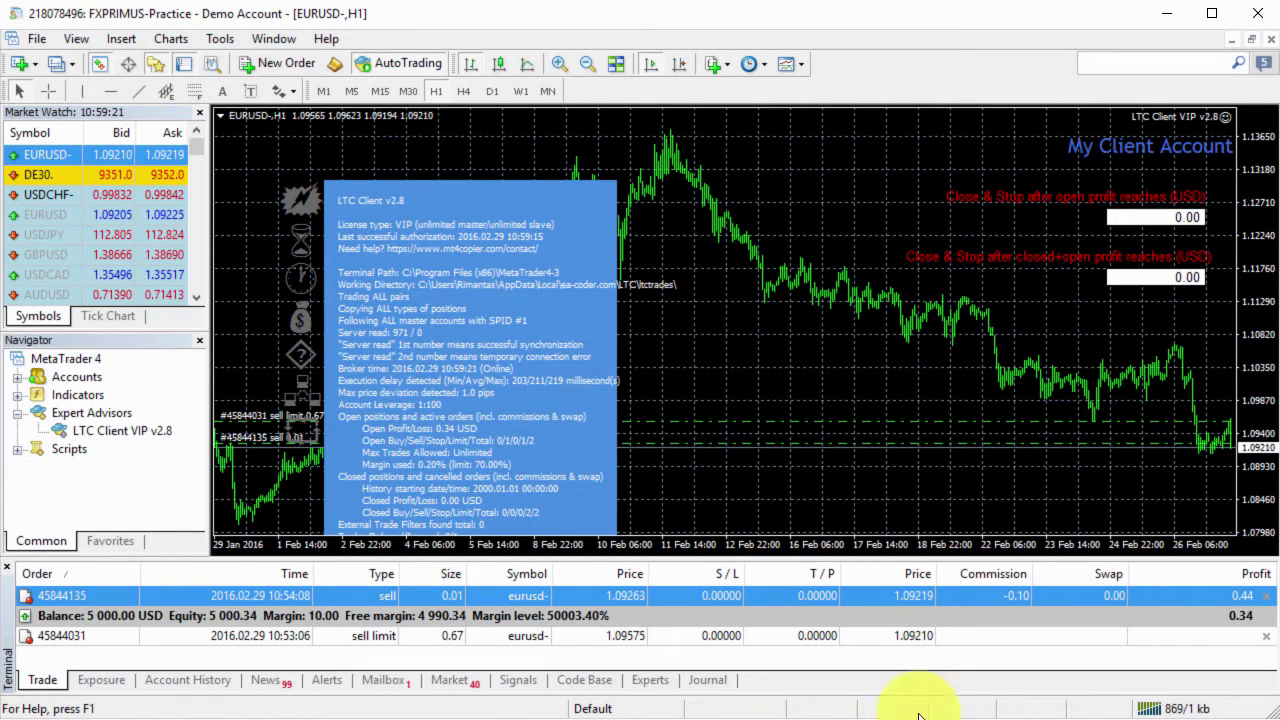
Place a 0.66-lot EURUSD buy limit at 1.08238 on the FXCM master, then view SENSUSCAP's orders.
key(alt+Tab)
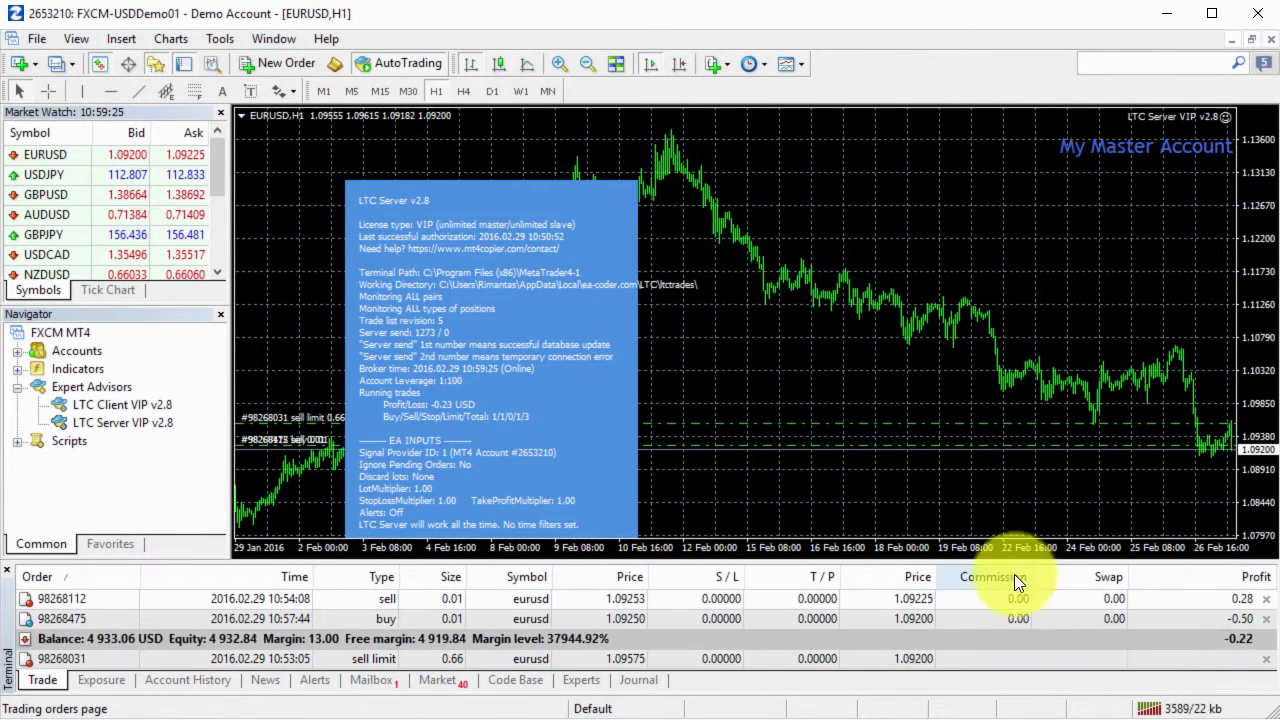
right_click(913, 517)
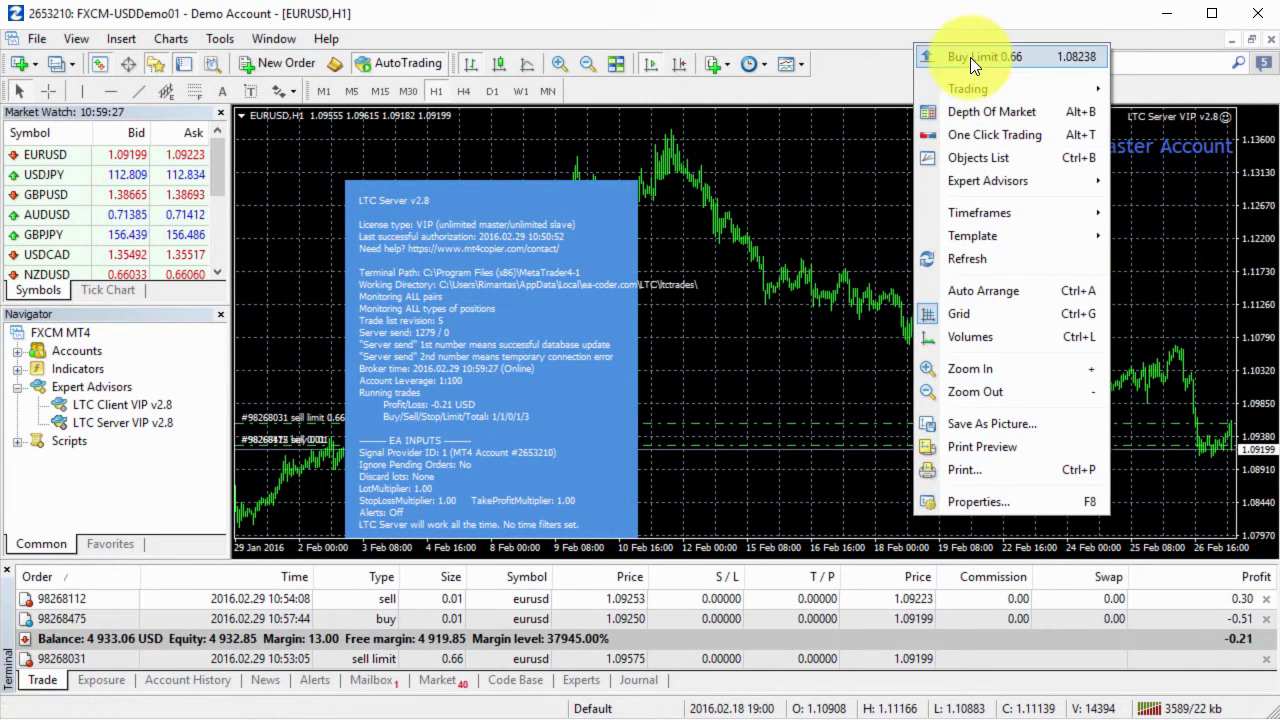
click(970, 57)
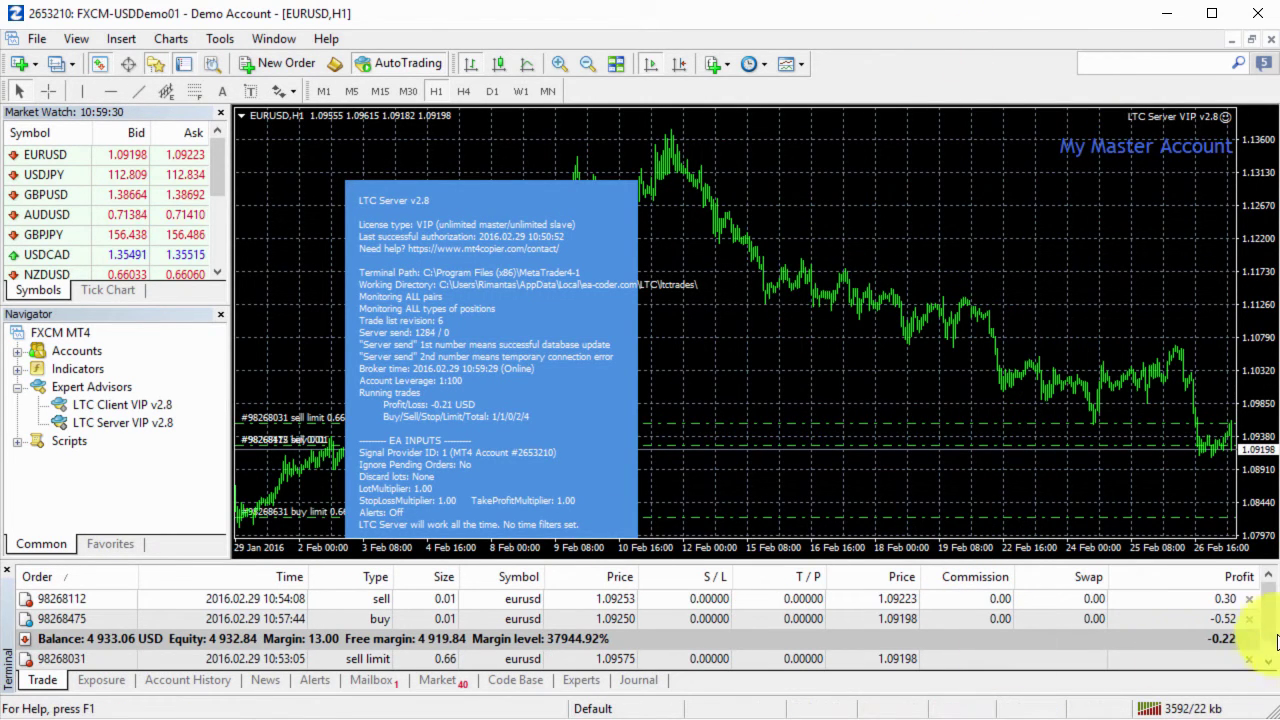
scroll(1268, 638, down, 1)
click(677, 656)
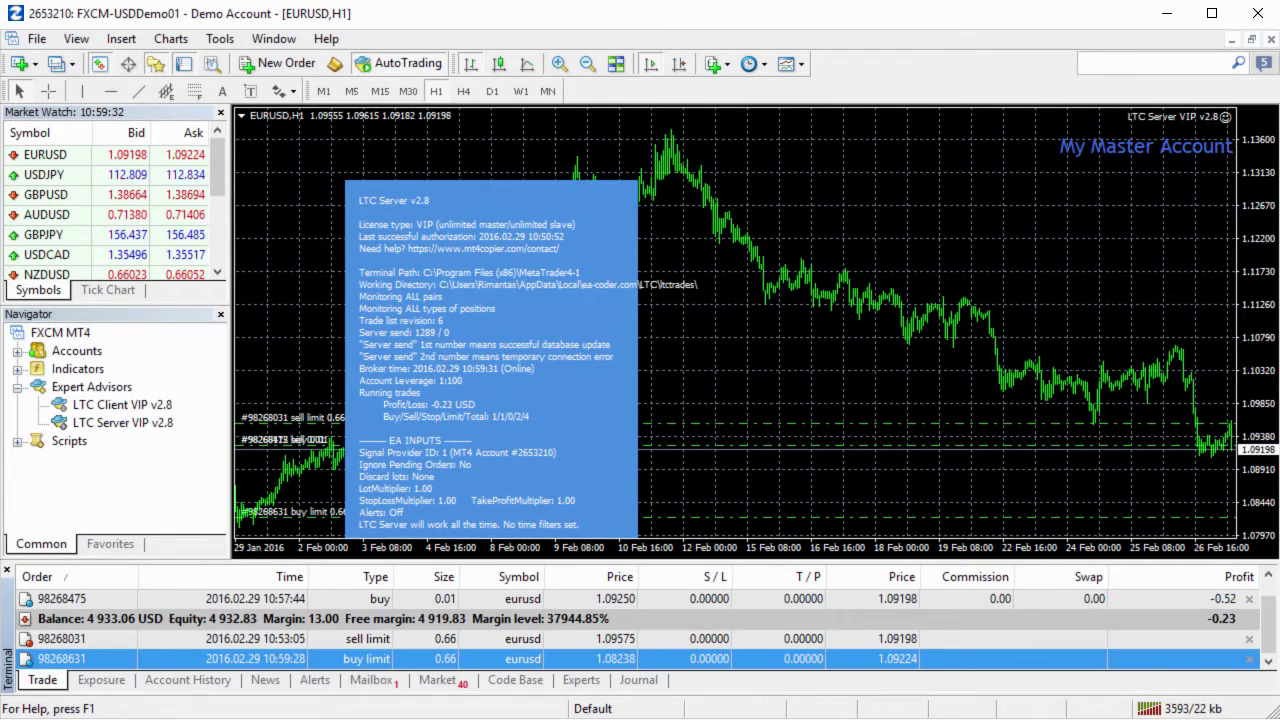
key(alt+Tab)
scroll(1245, 625, down, 1)
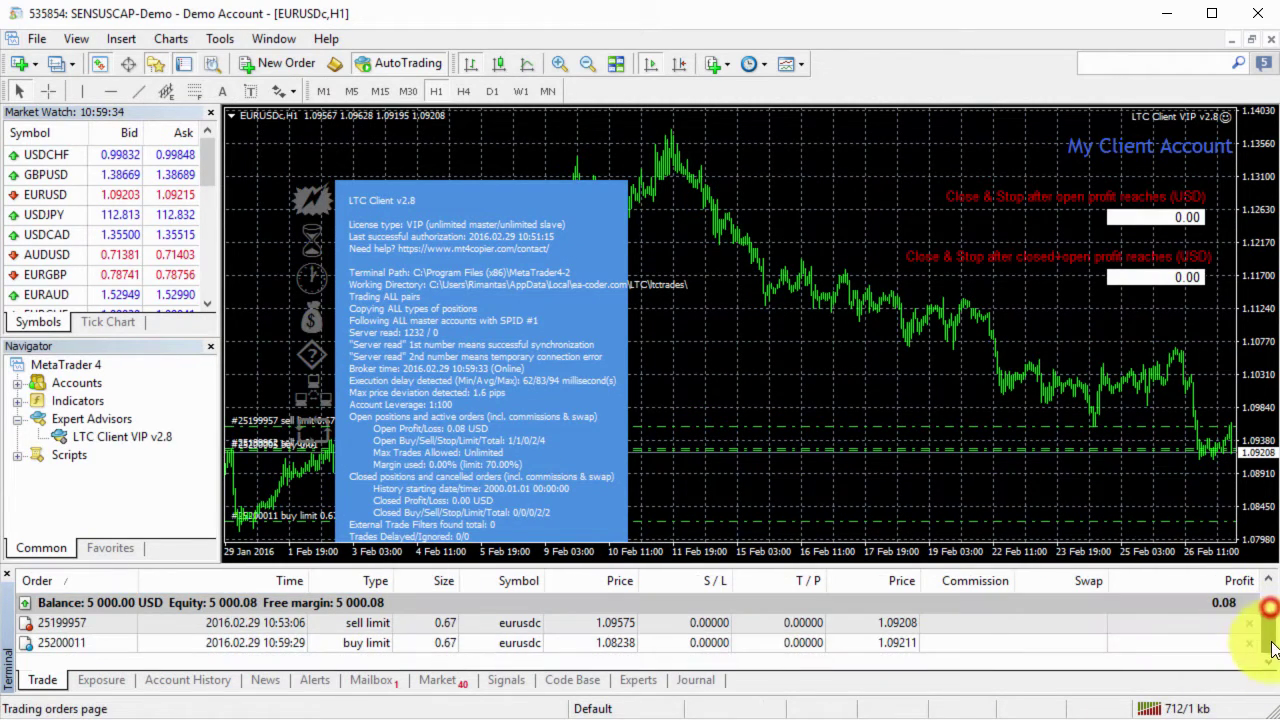
Check the copied 0.67-lot buy limit at 1.08238 on SENSUSCAP, FXPRIMUS and FXTCR.
click(591, 648)
key(alt+Tab)
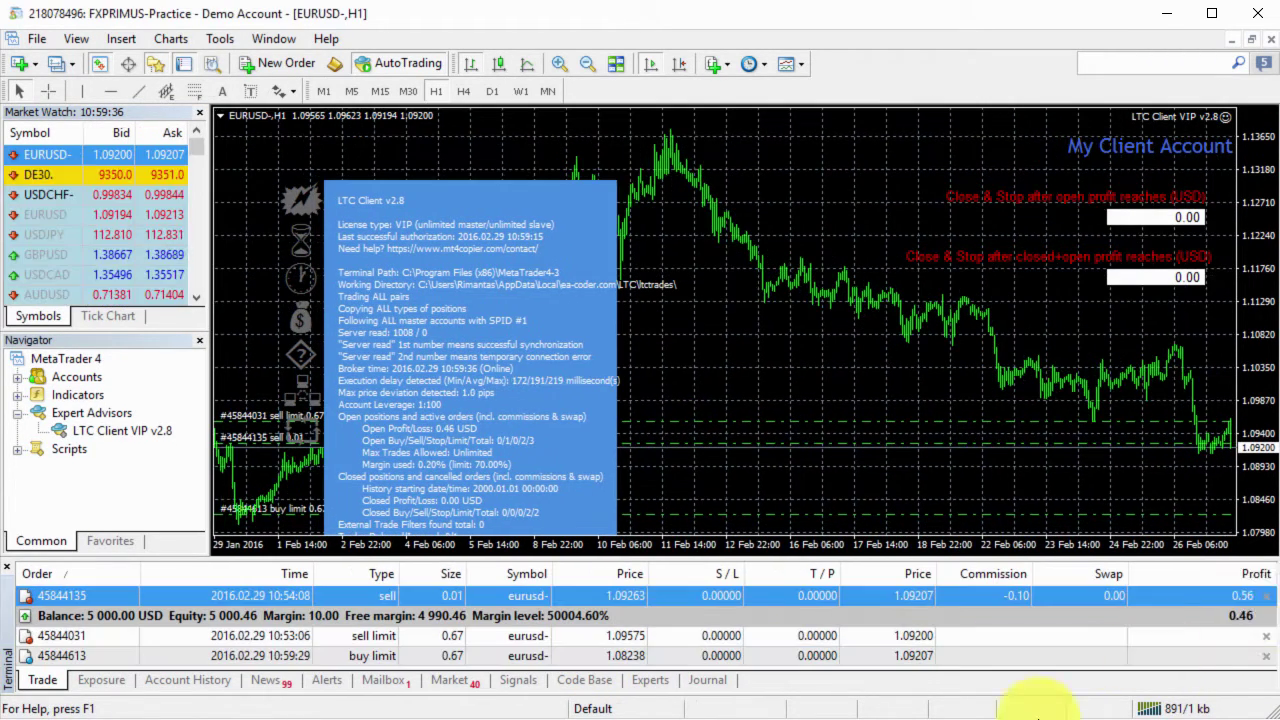
click(570, 658)
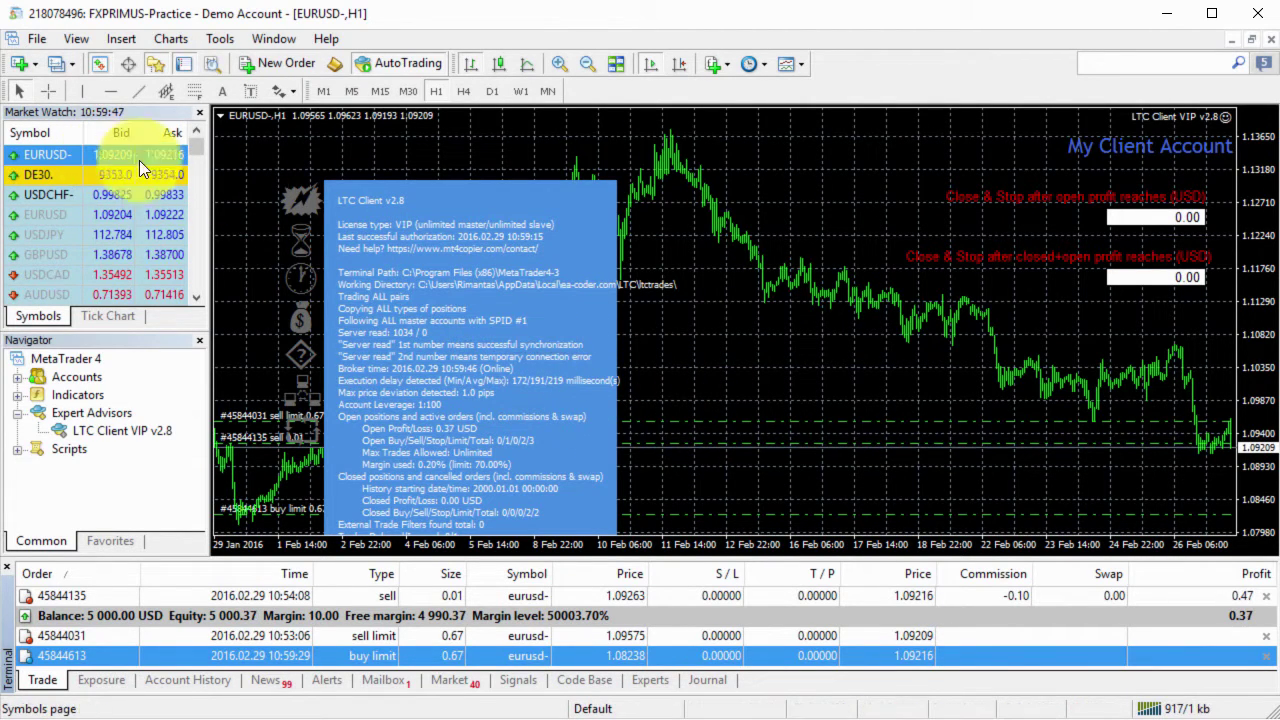
key(alt+Tab)
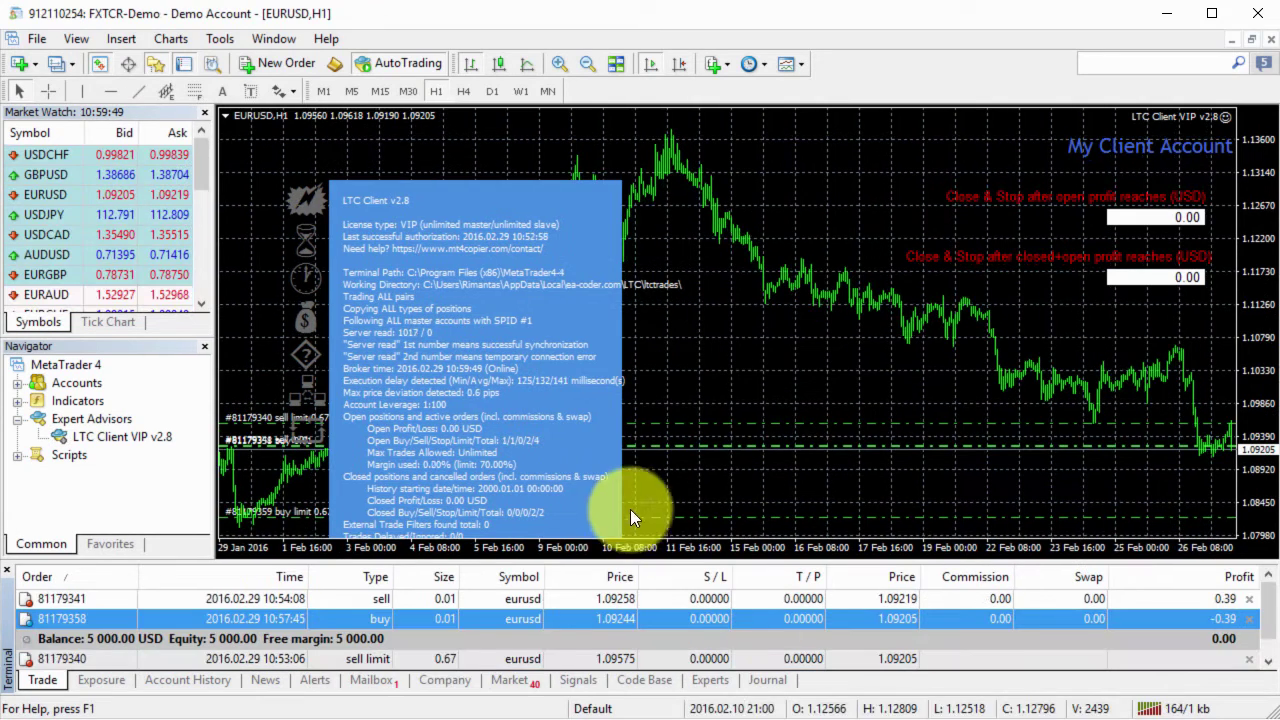
click(506, 659)
click(443, 658)
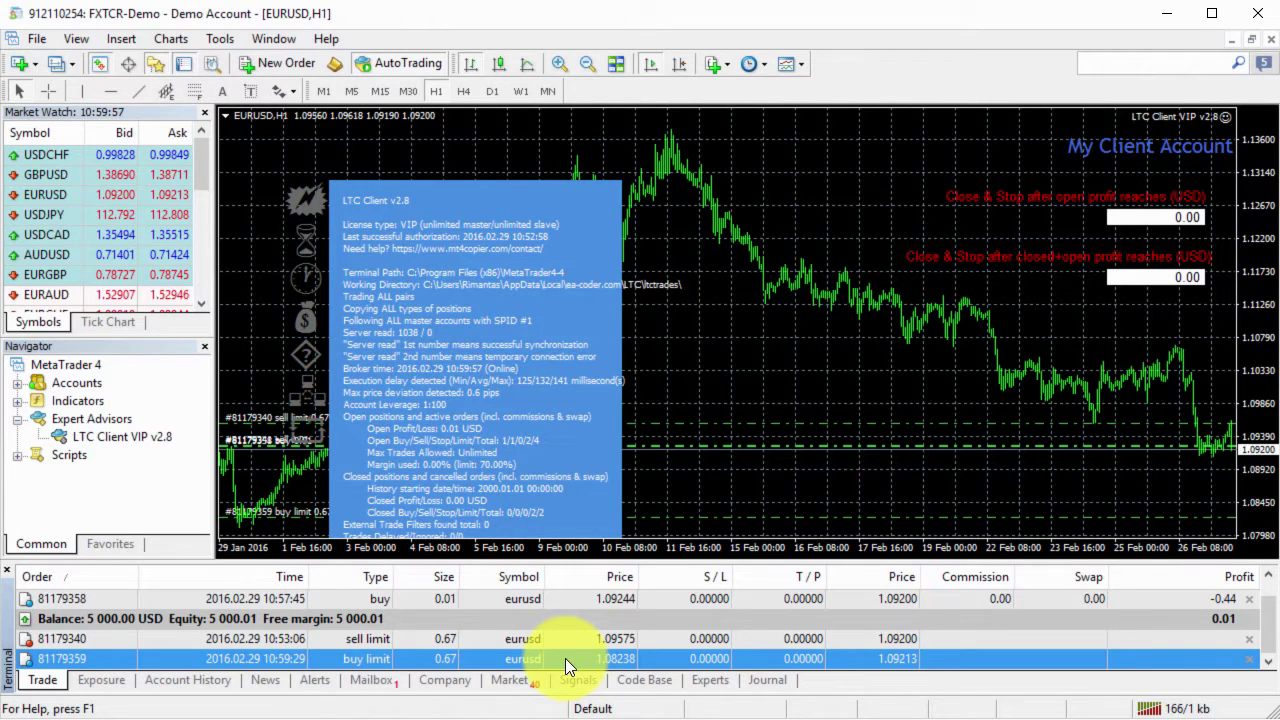
Give the master's 0.01-lot EURUSD sell a stop loss of 1.10238 and take profit of 1.08234.
key(alt+Tab)
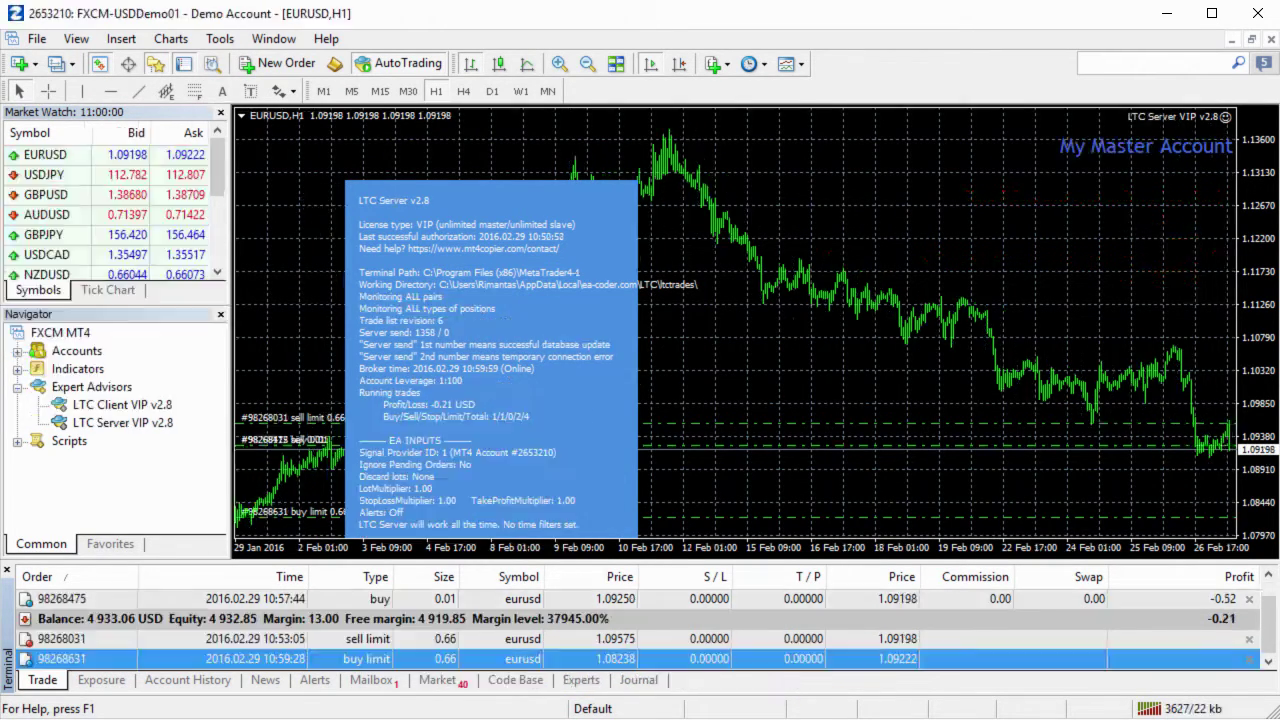
click(681, 621)
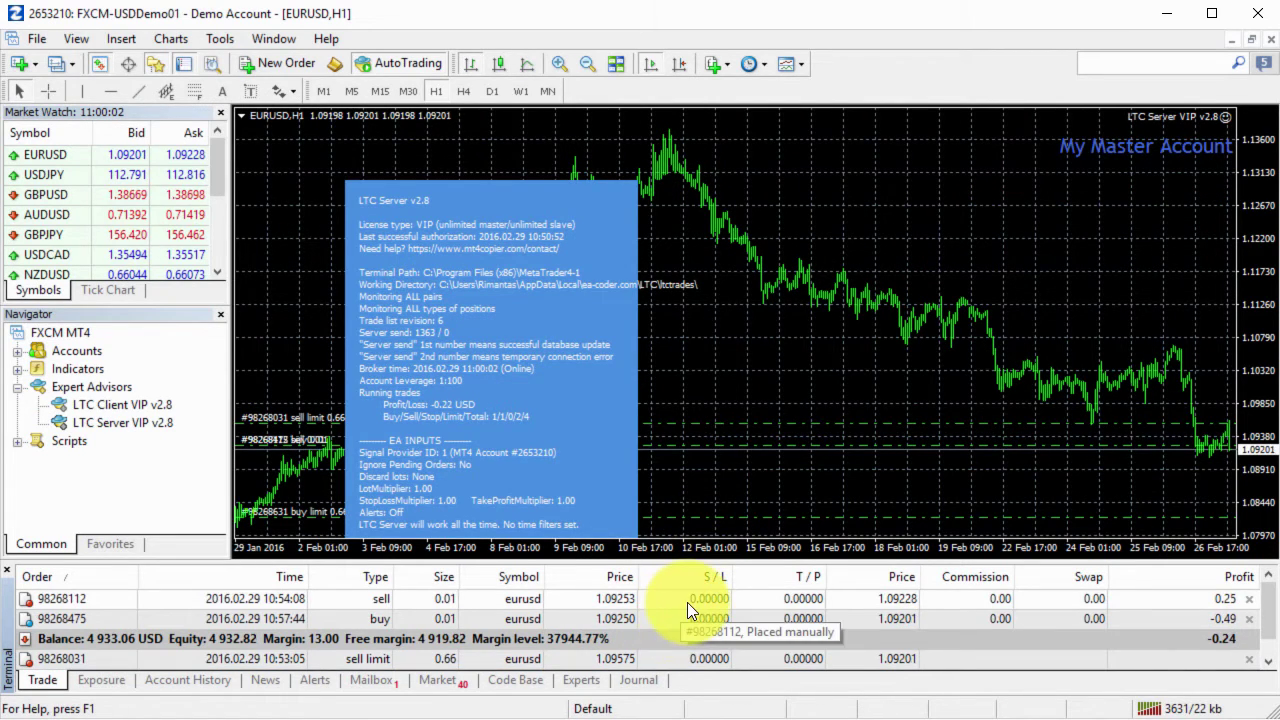
double_click(687, 601)
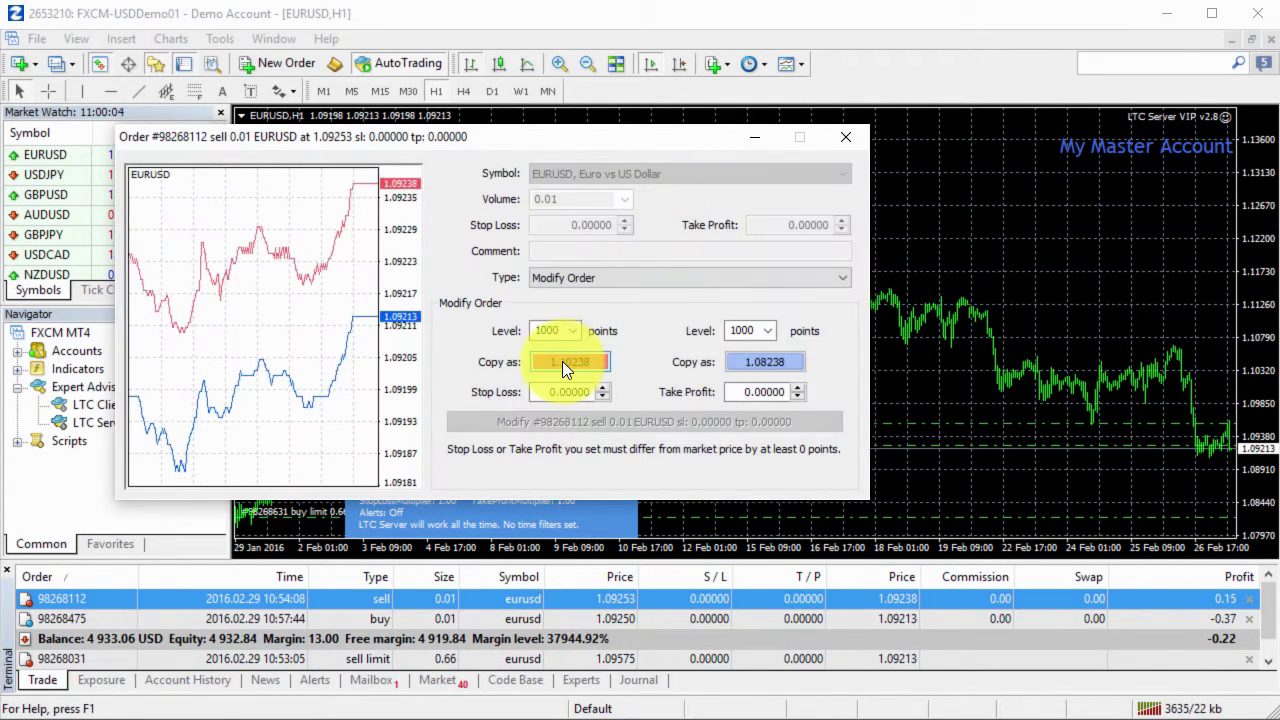
click(562, 361)
click(757, 365)
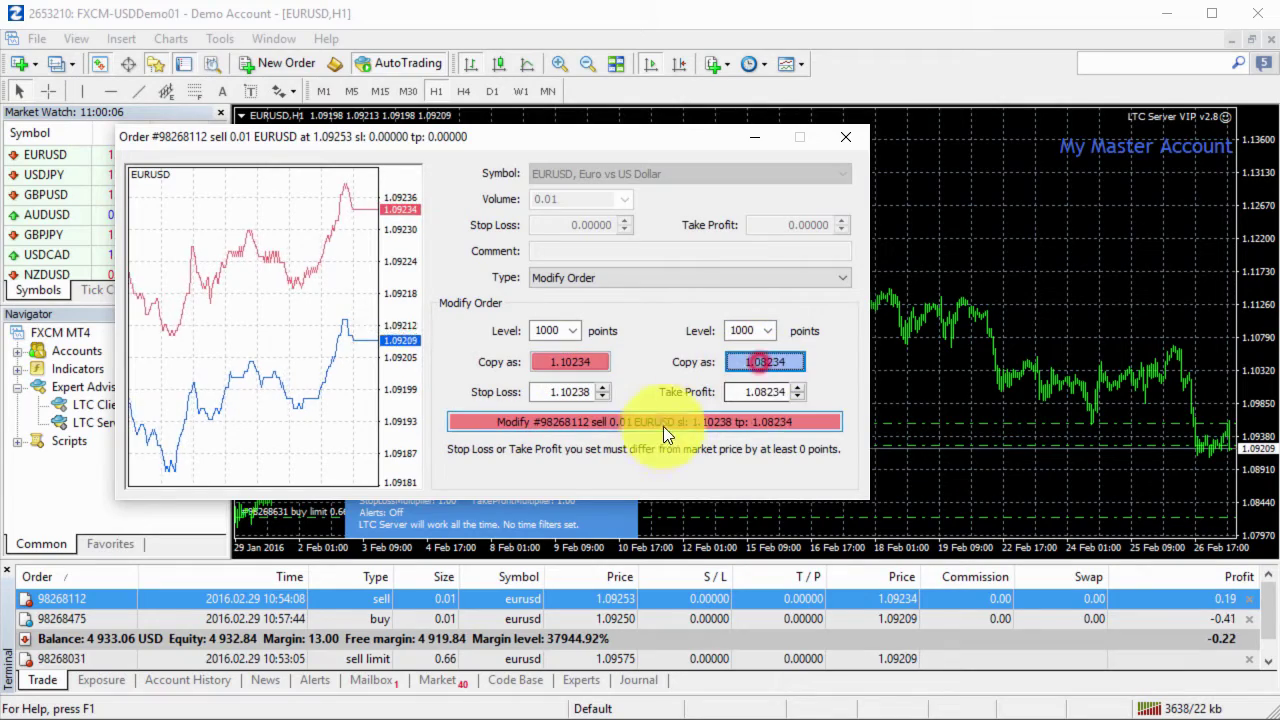
click(661, 424)
Give the master's 0.01-lot EURUSD buy a stop loss of 1.08205 and take profit of 1.10205.
double_click(690, 618)
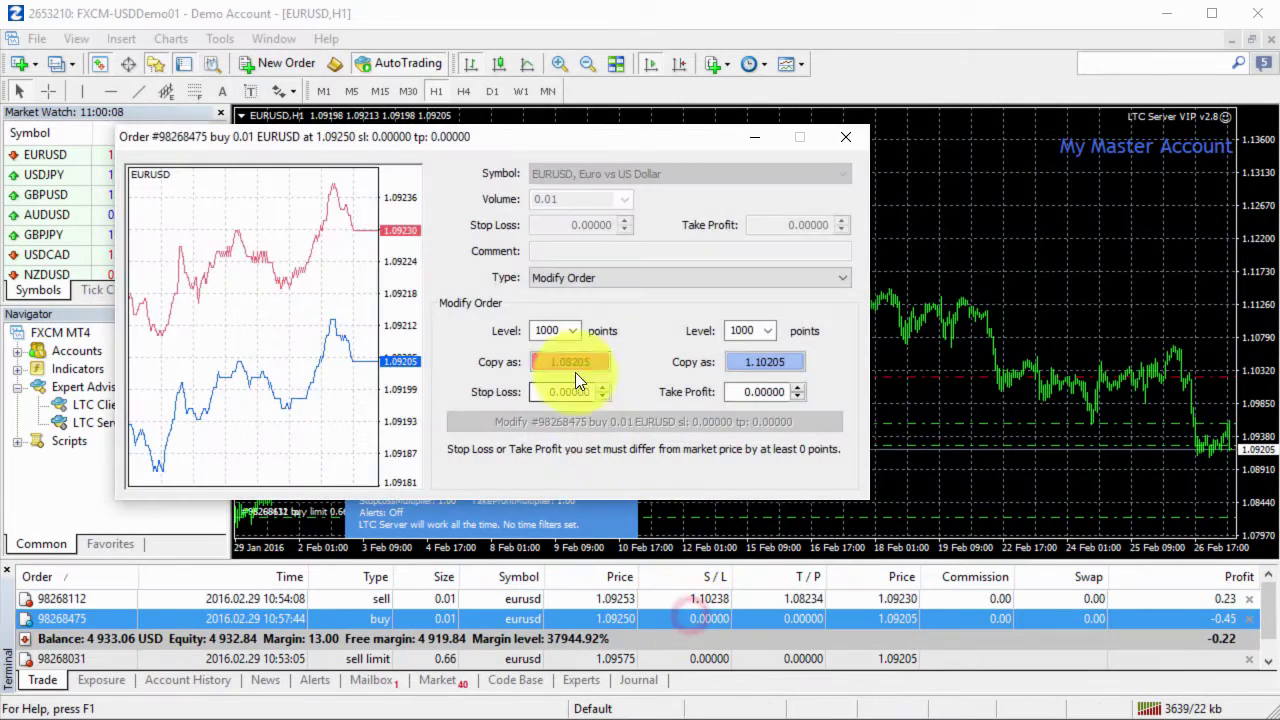
click(570, 362)
click(752, 363)
click(682, 424)
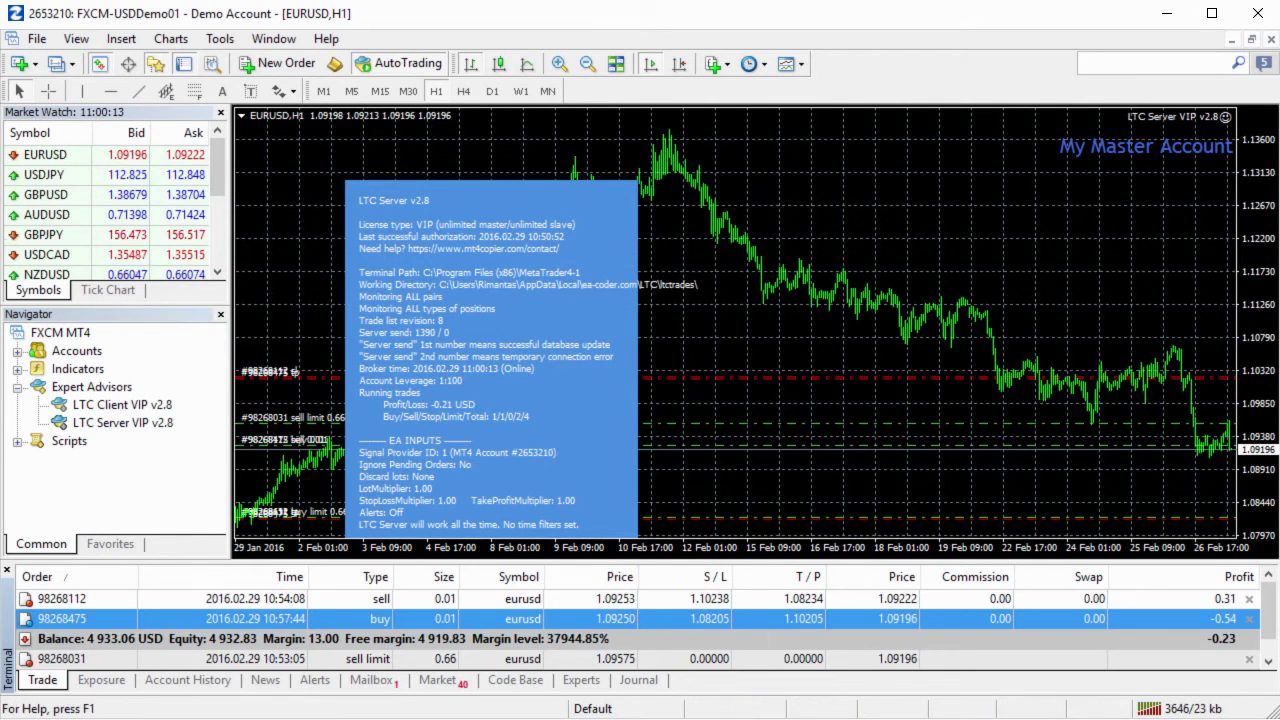
Compare the copied EURUSD orders' S/L and T/P across the SENSUSCAP and FXPRIMUS client terminals.
key(alt+Tab)
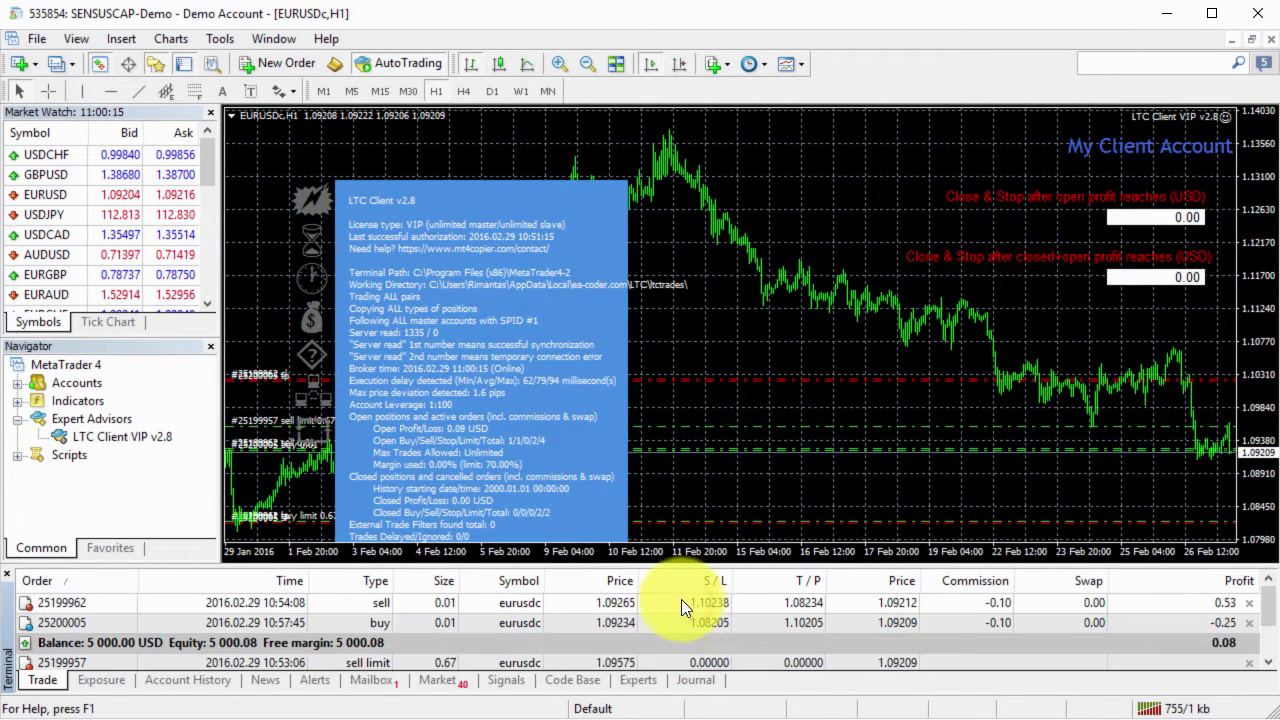
click(682, 601)
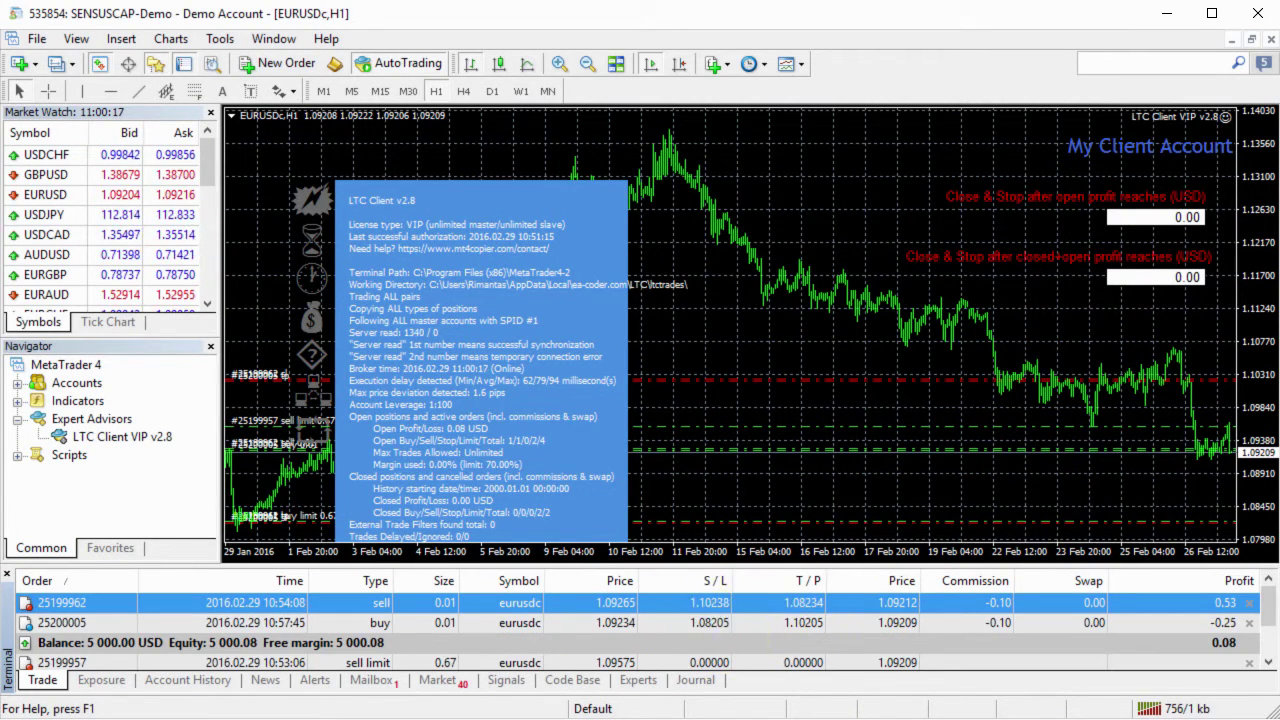
key(alt+Tab)
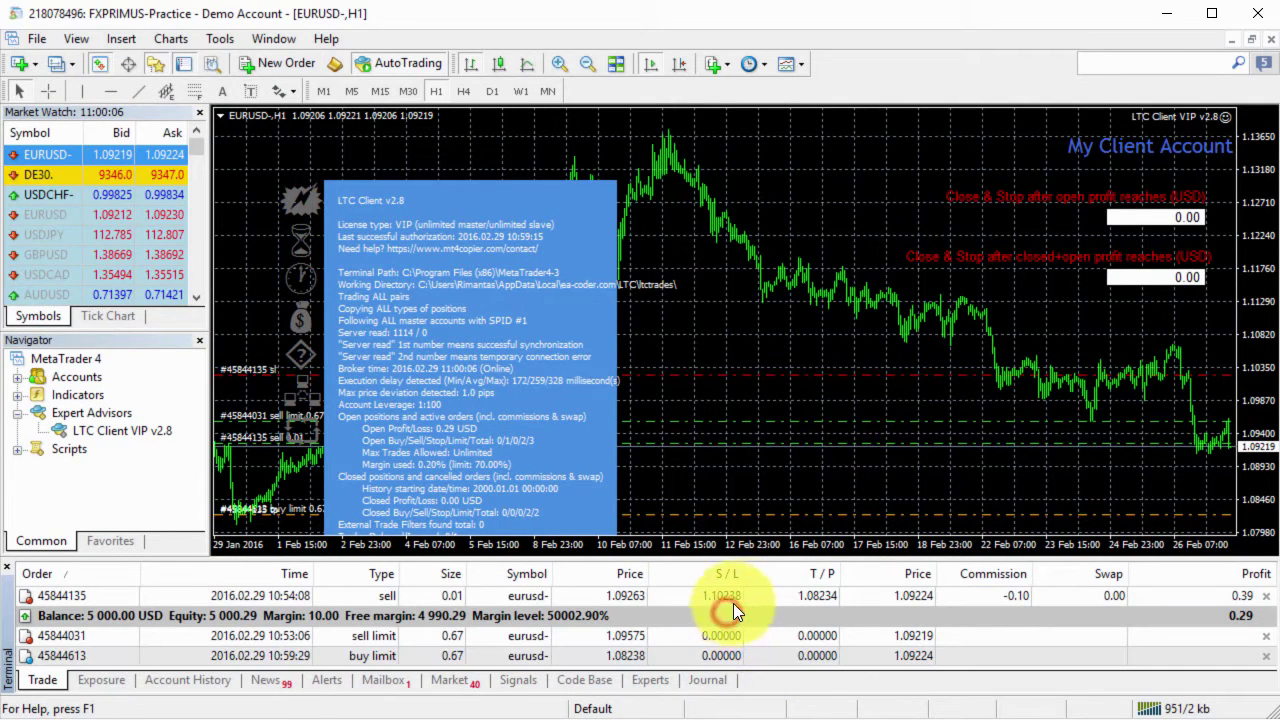
click(751, 603)
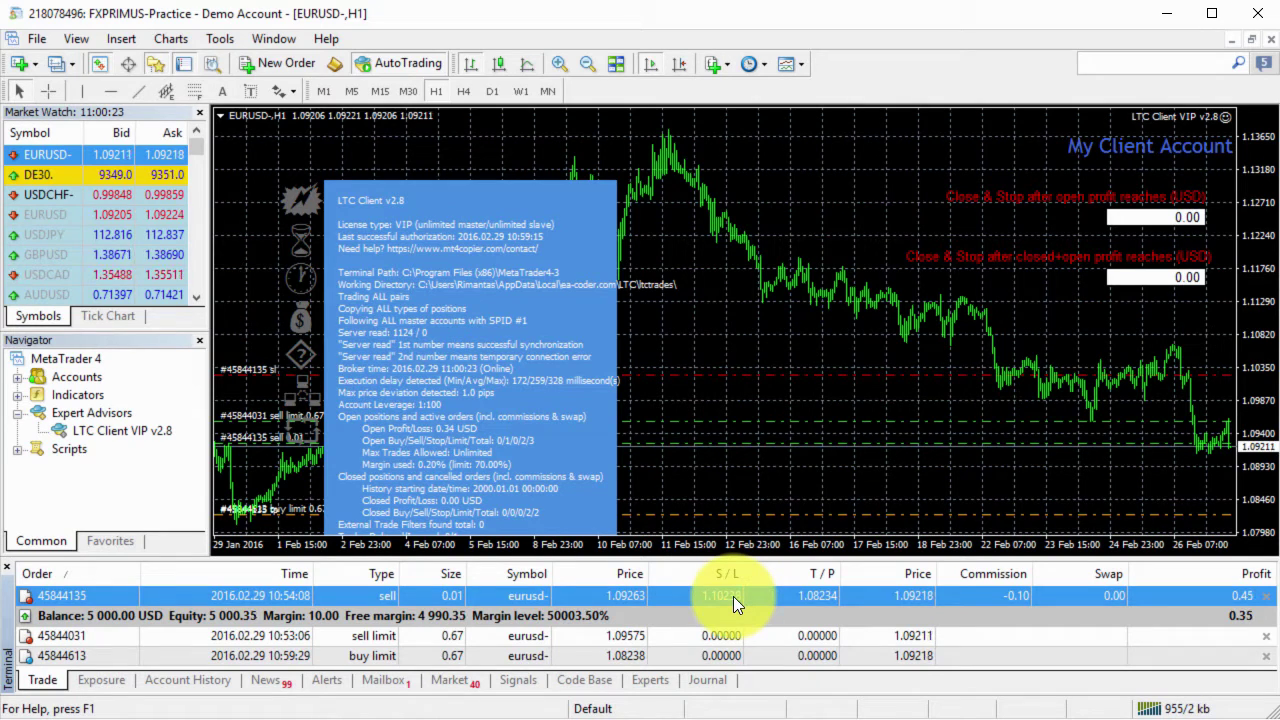
double_click(733, 596)
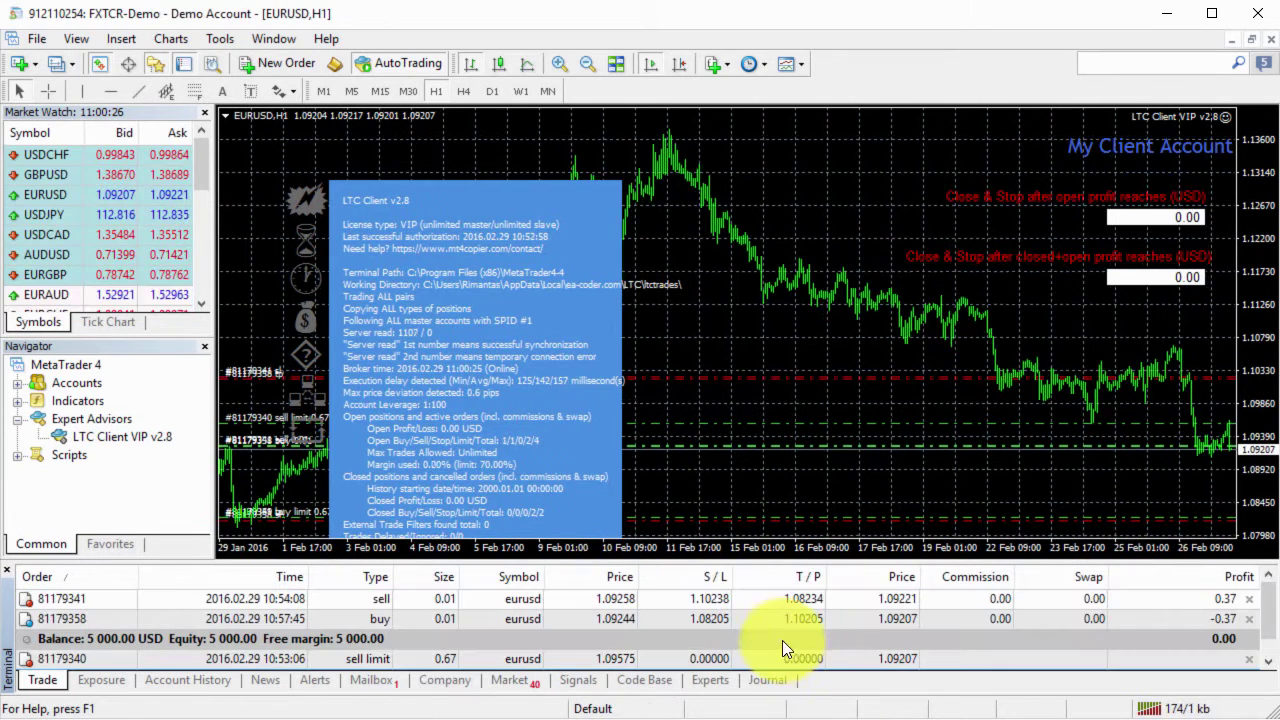
click(756, 599)
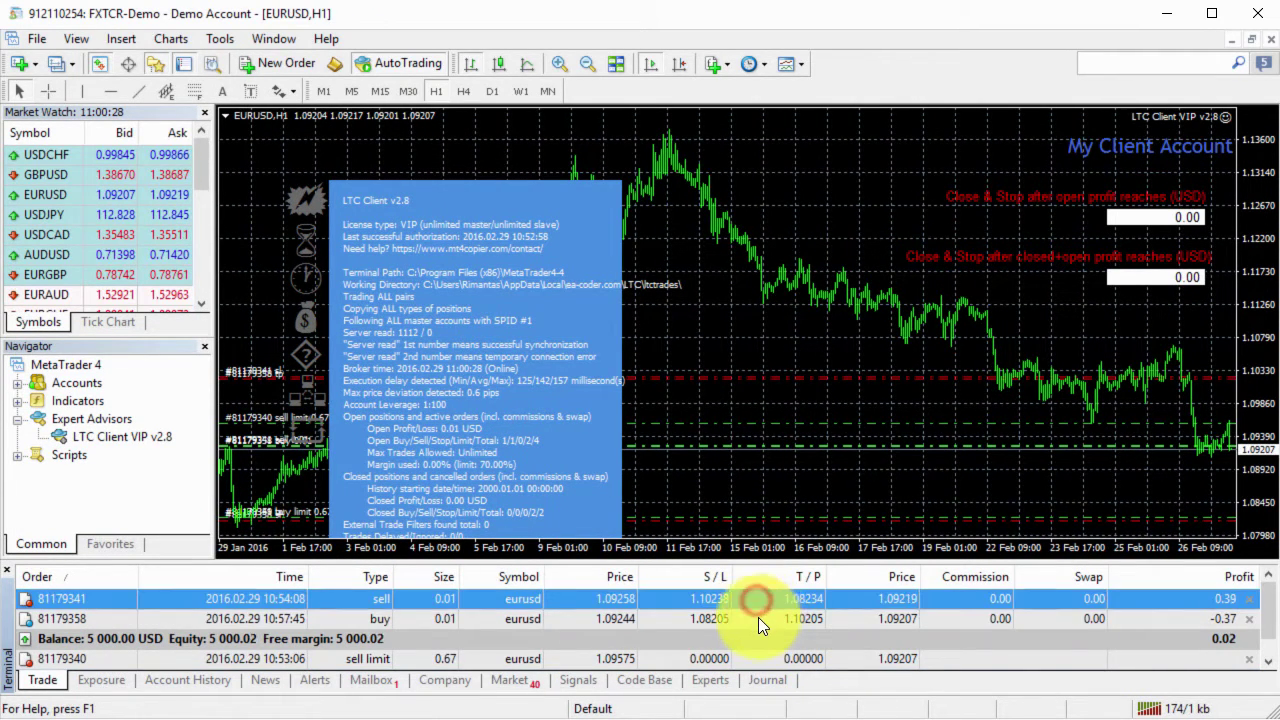
click(758, 619)
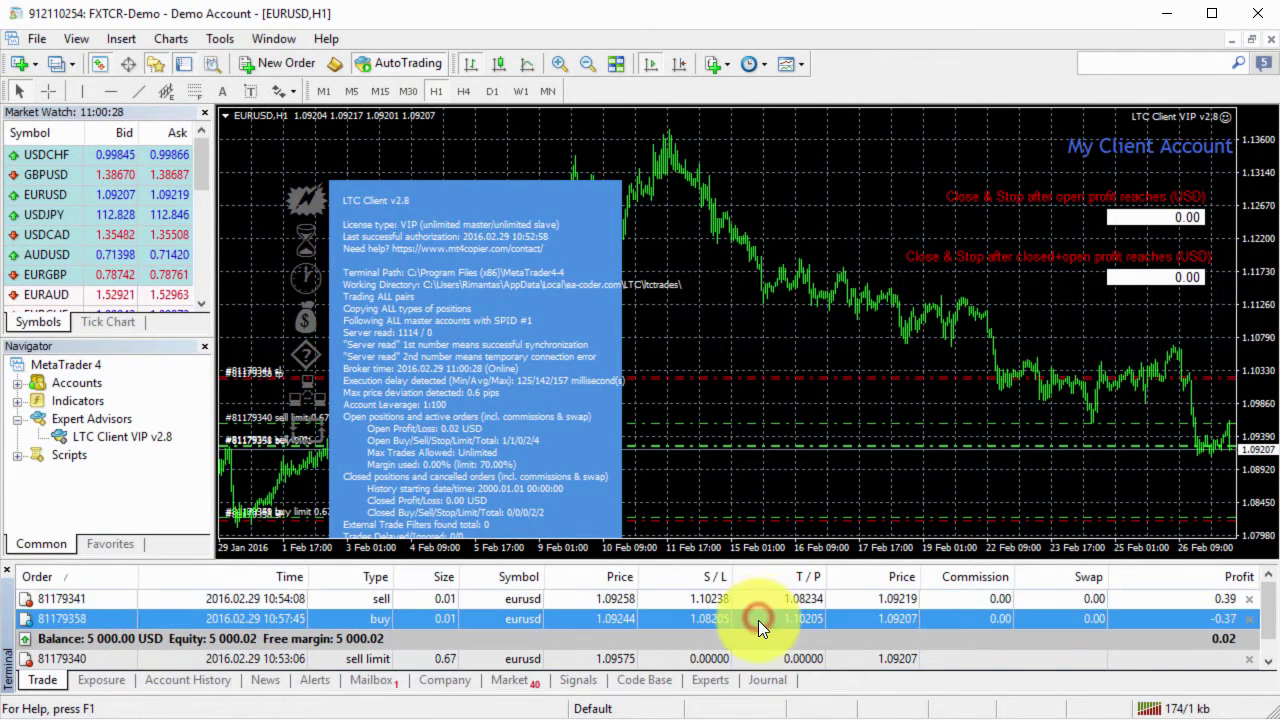
key(alt+Tab)
click(701, 620)
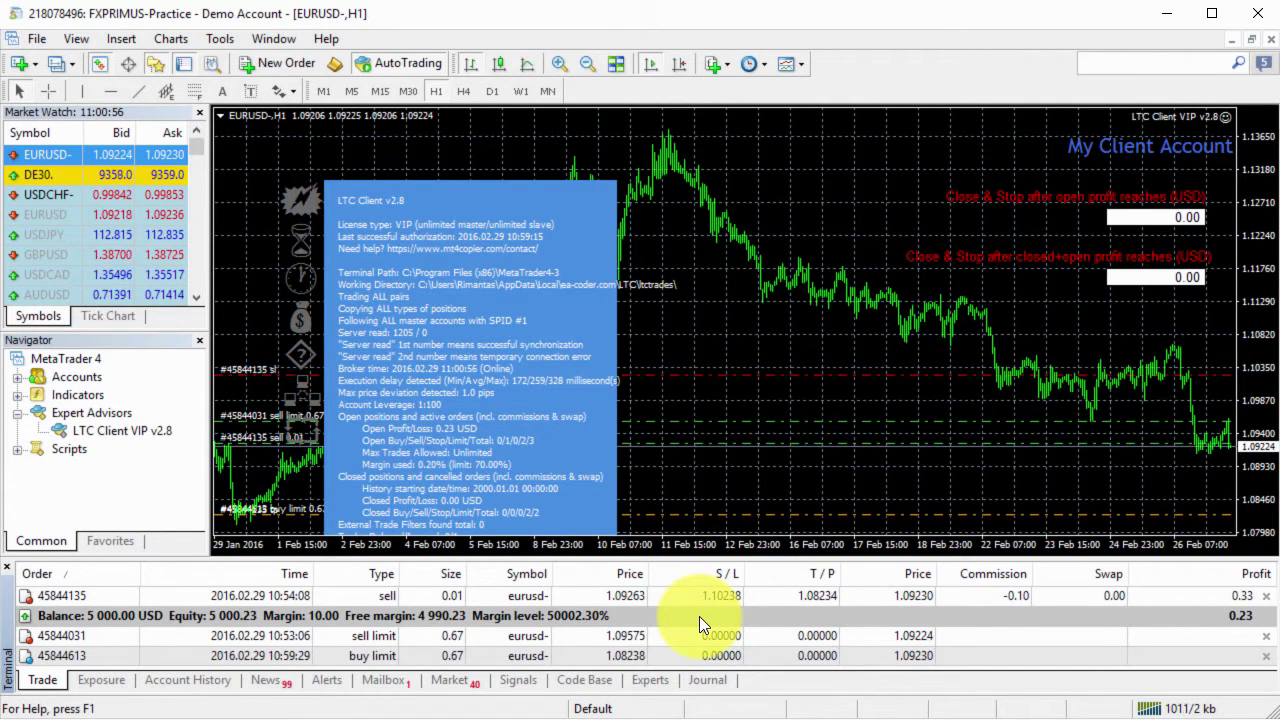
drag(693, 560, 698, 528)
Open the LTC Client VIP v2.8 expert's properties to show its input settings.
right_click(706, 311)
mouse_move(820, 449)
click(930, 445)
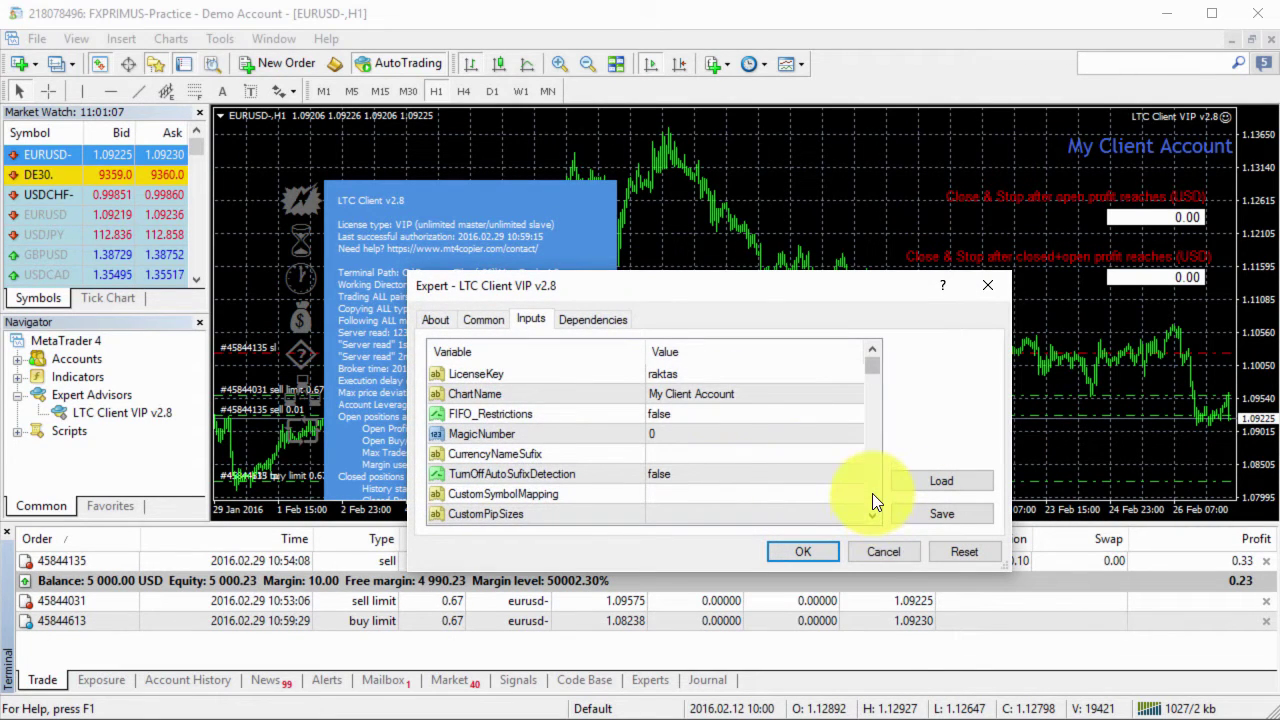
click(872, 493)
click(872, 493)
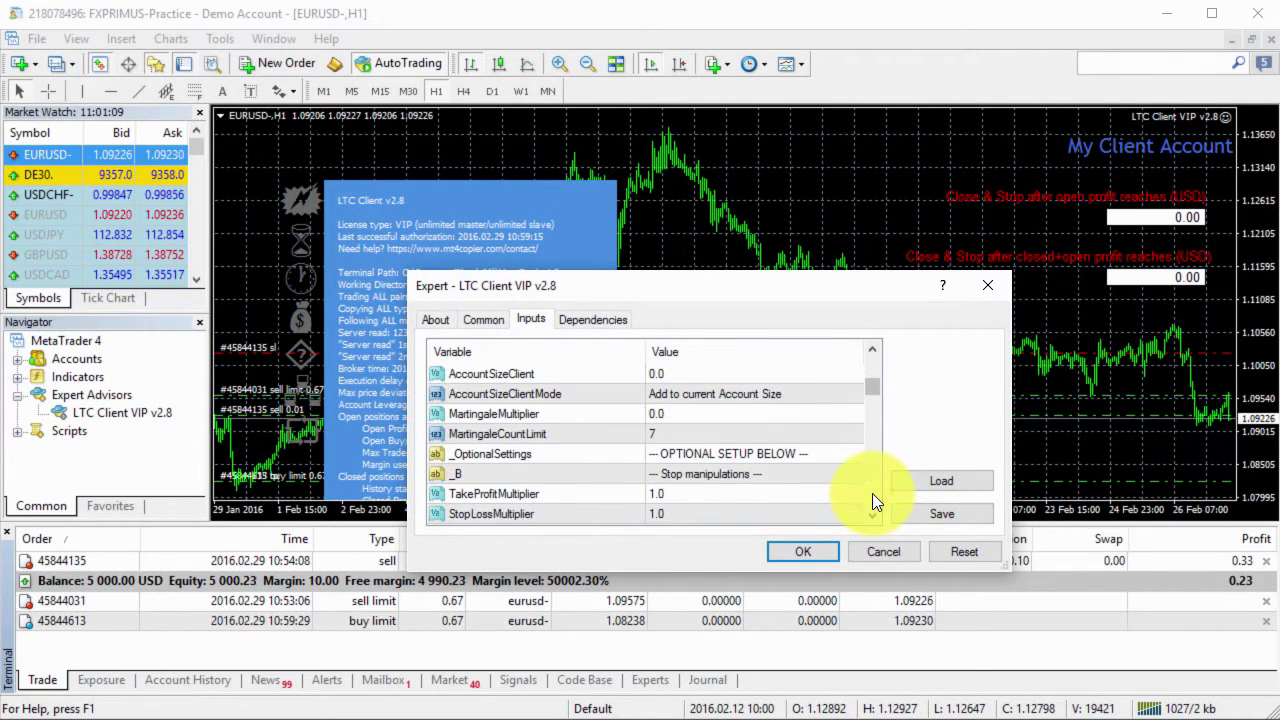
click(872, 493)
click(872, 493)
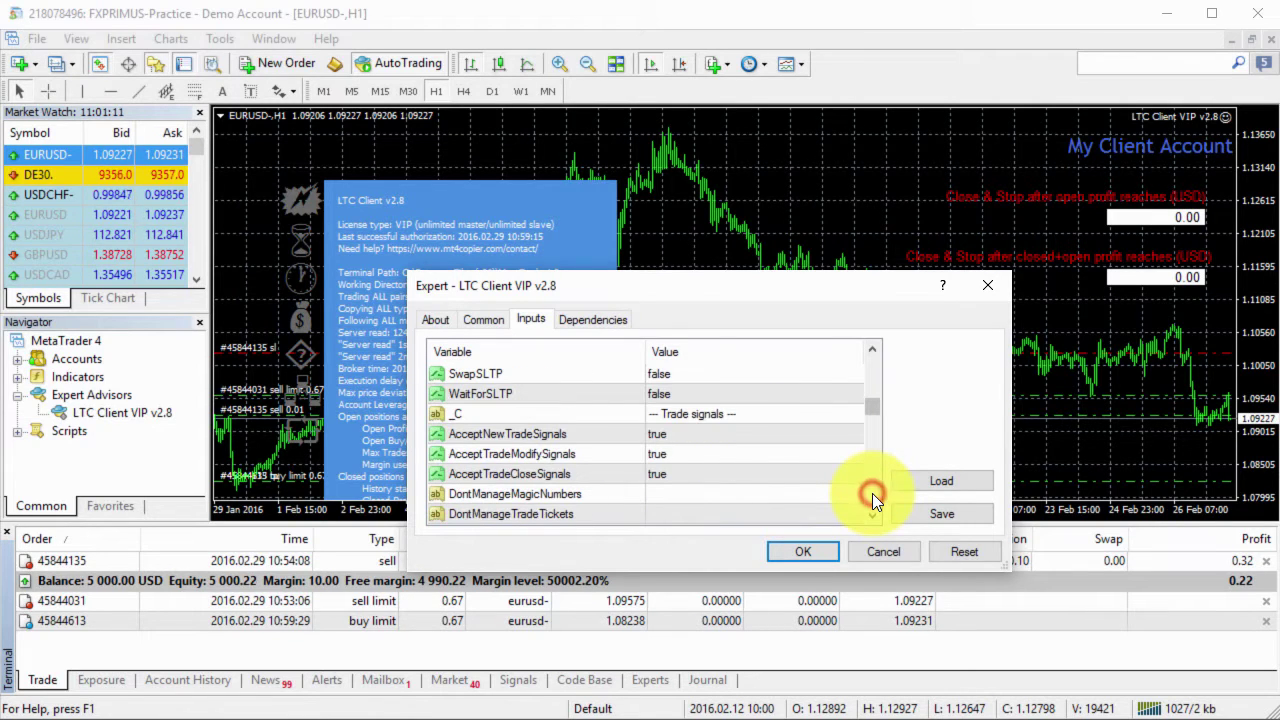
click(872, 493)
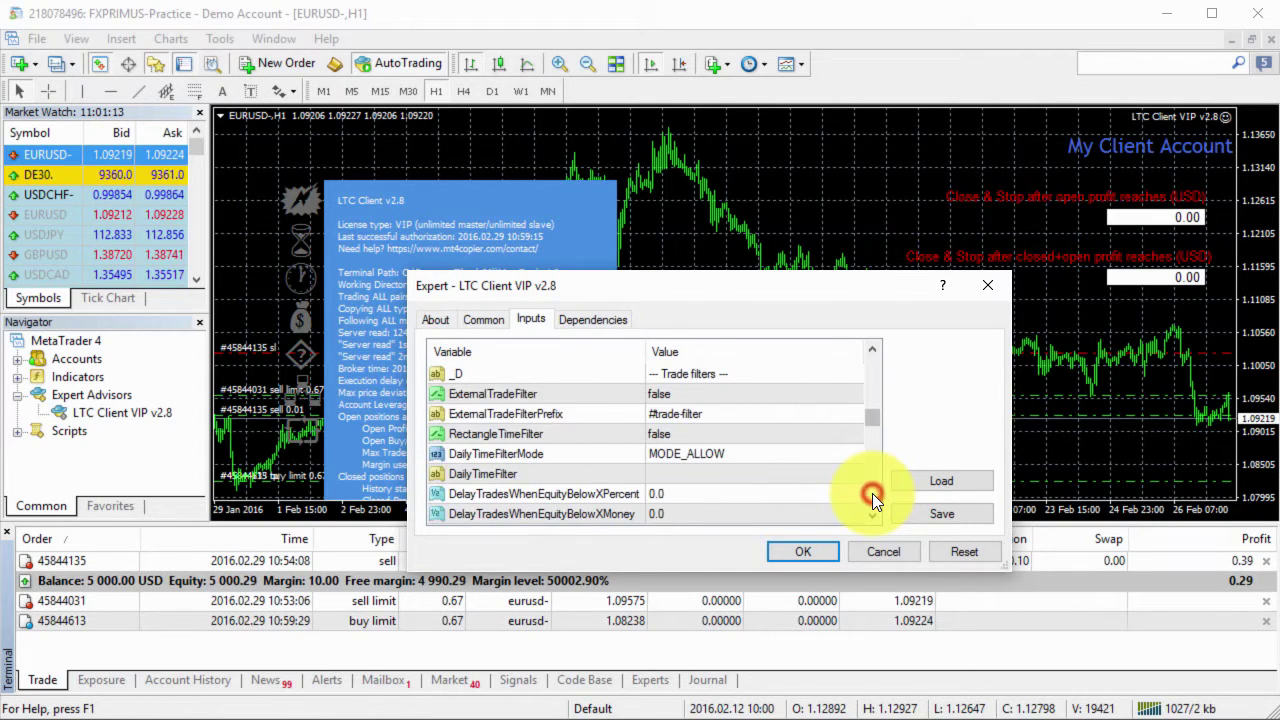
click(872, 493)
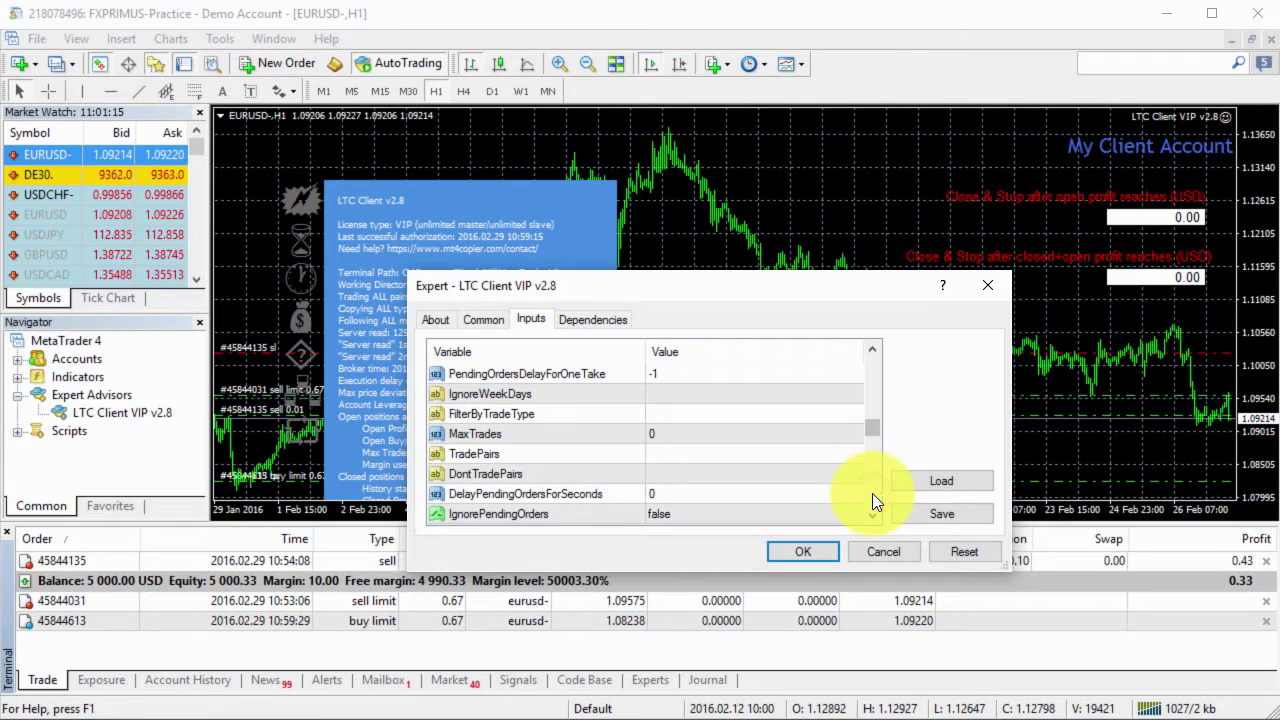
click(872, 493)
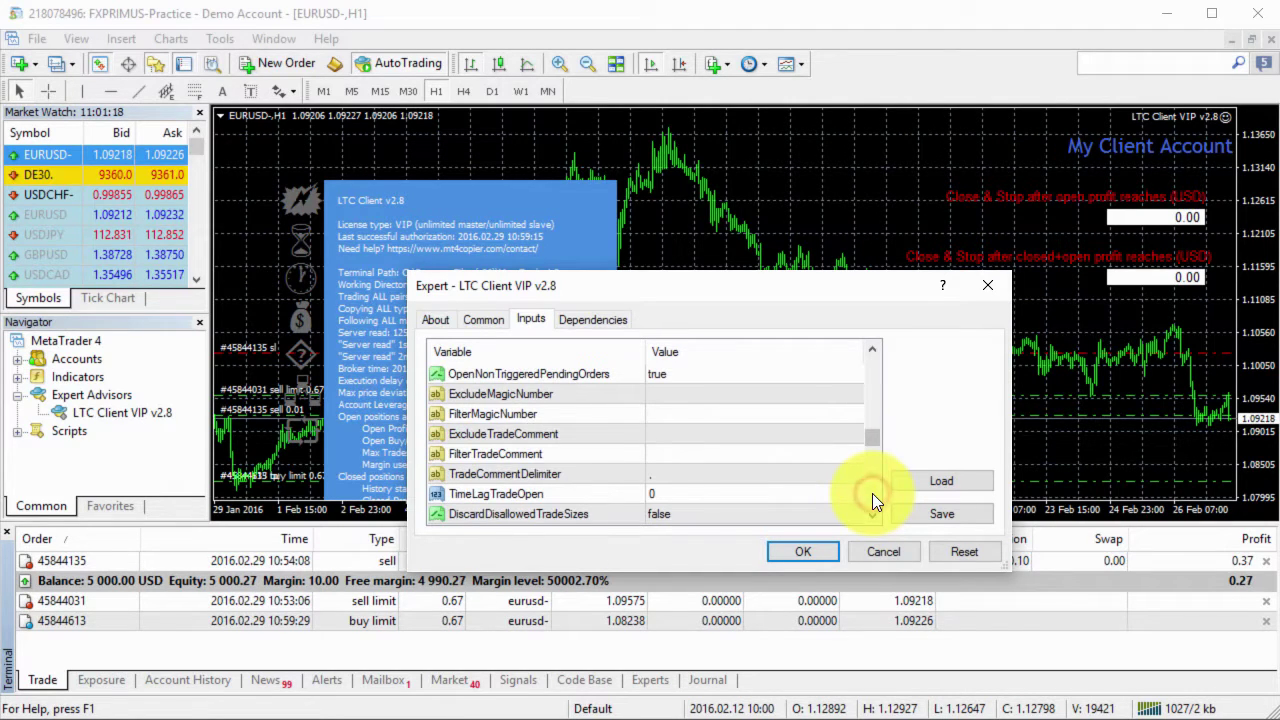
click(872, 493)
click(872, 493)
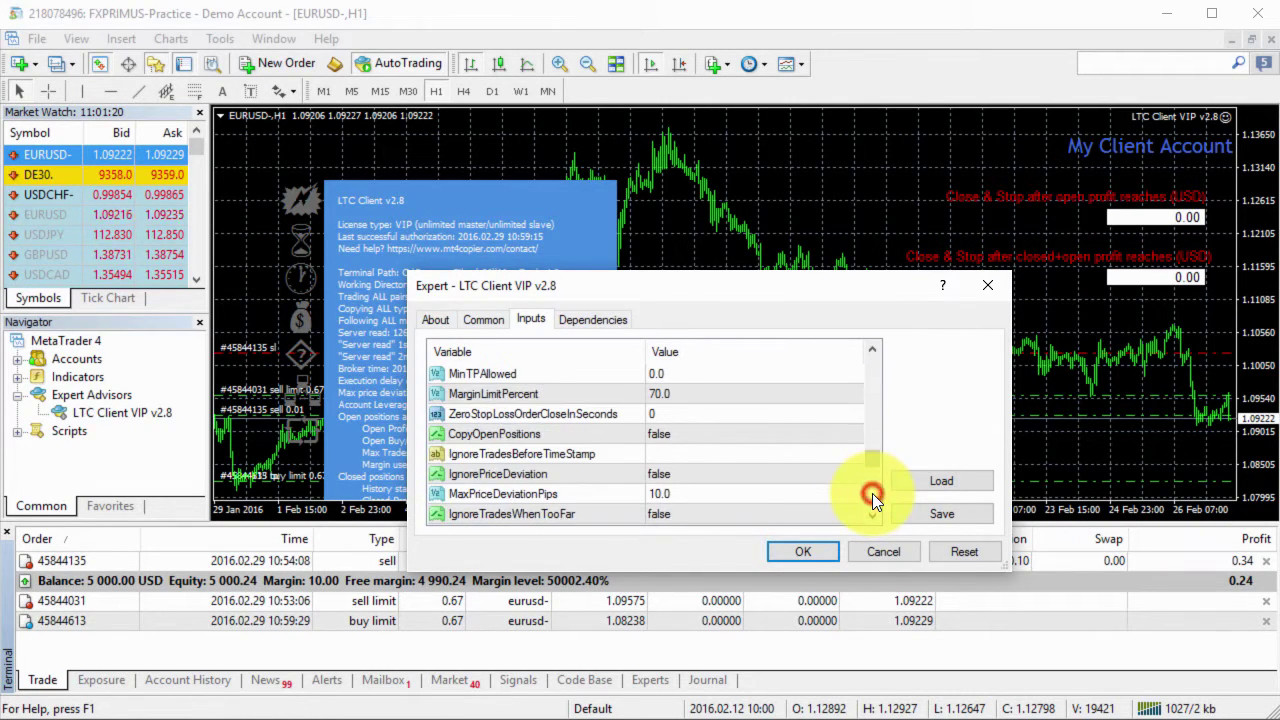
Set CopyOpenPositions to true.
click(698, 452)
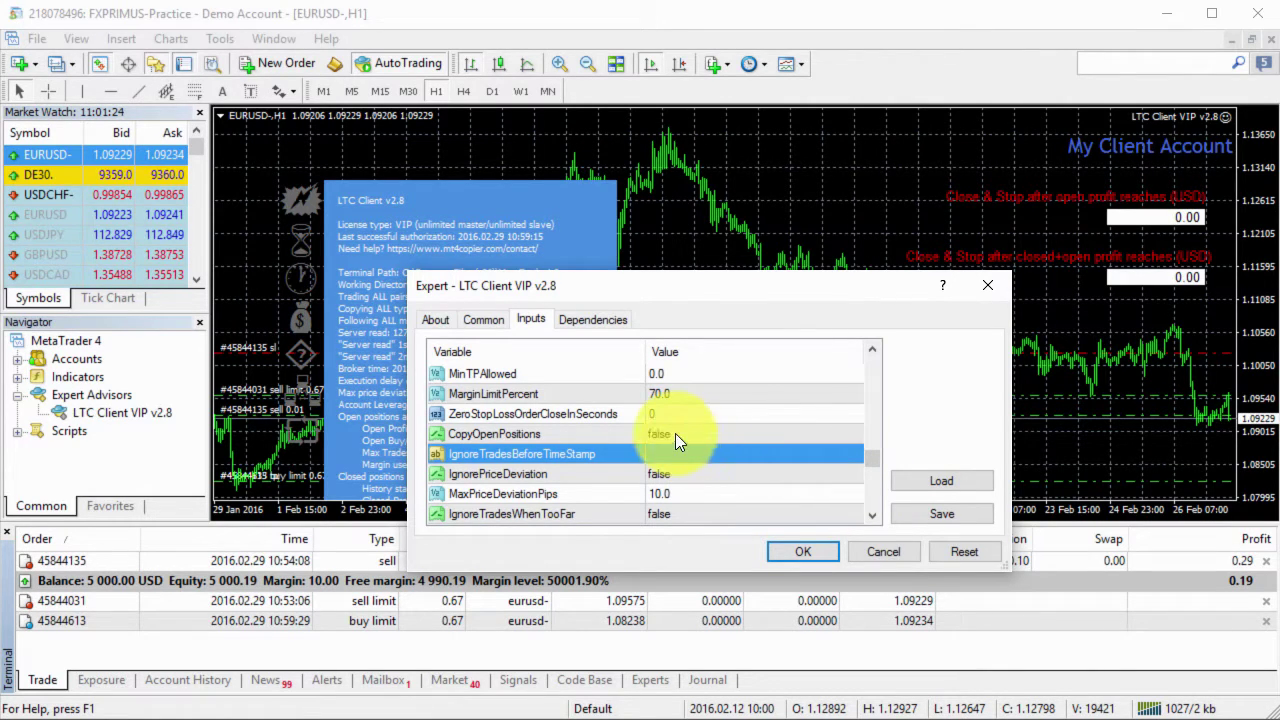
click(675, 433)
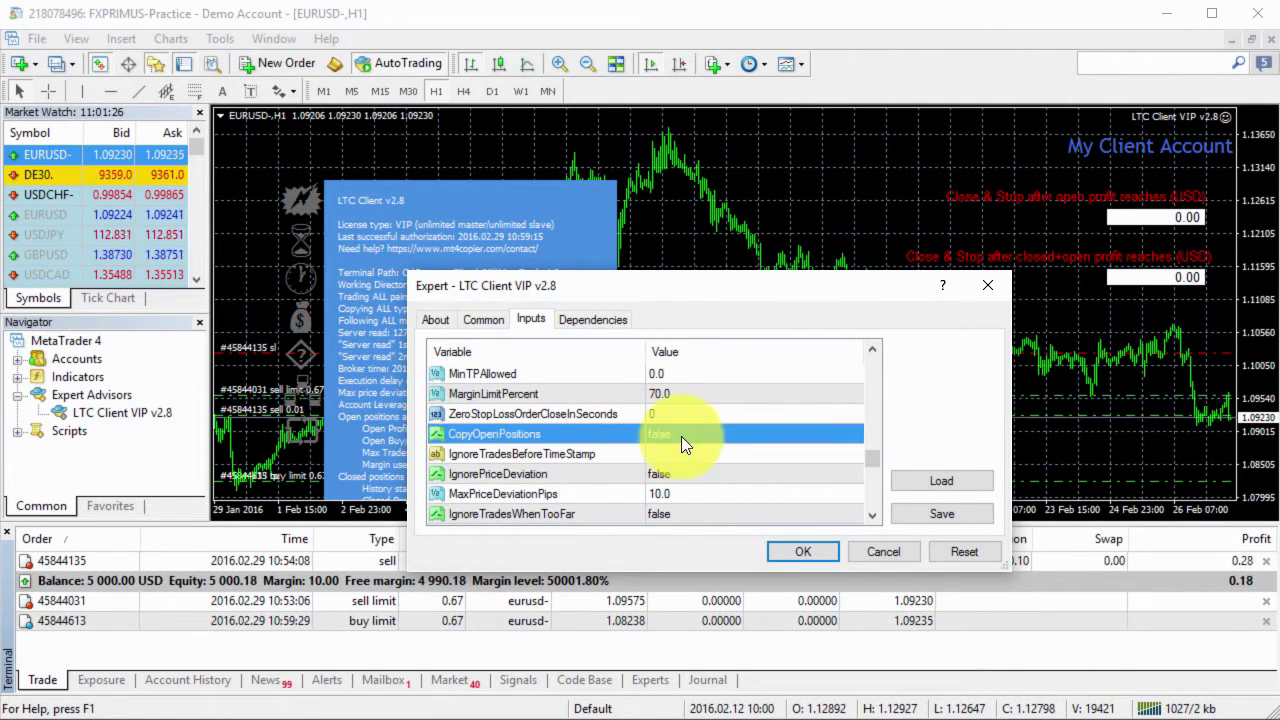
click(681, 436)
click(681, 435)
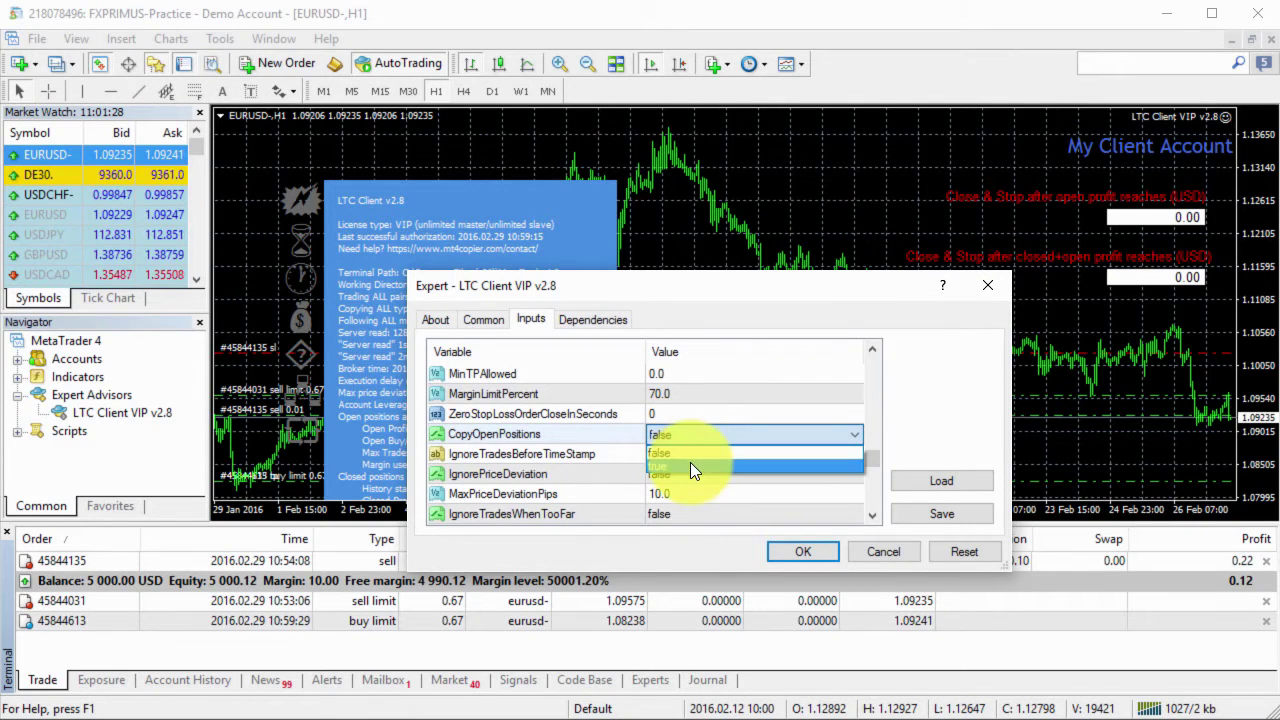
click(690, 462)
Check IgnorePriceDeviation stays false and MaxPriceDeviationPips stays at 10.0.
click(688, 454)
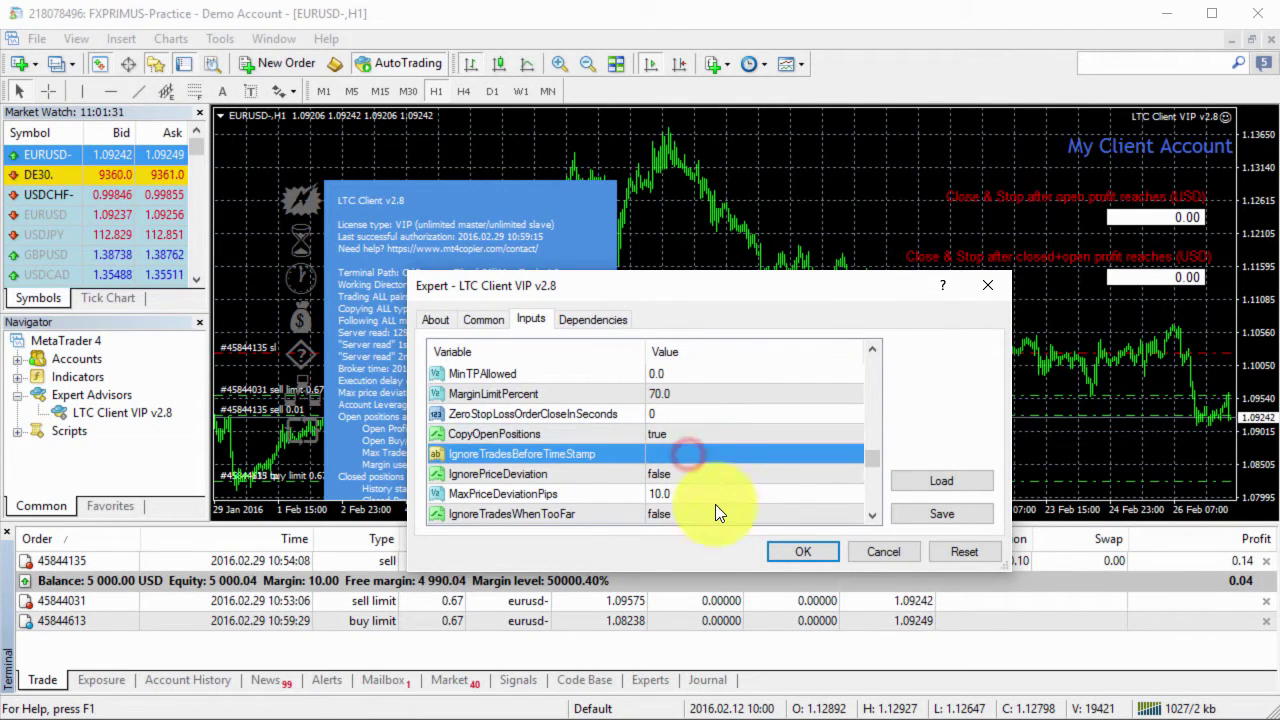
click(705, 474)
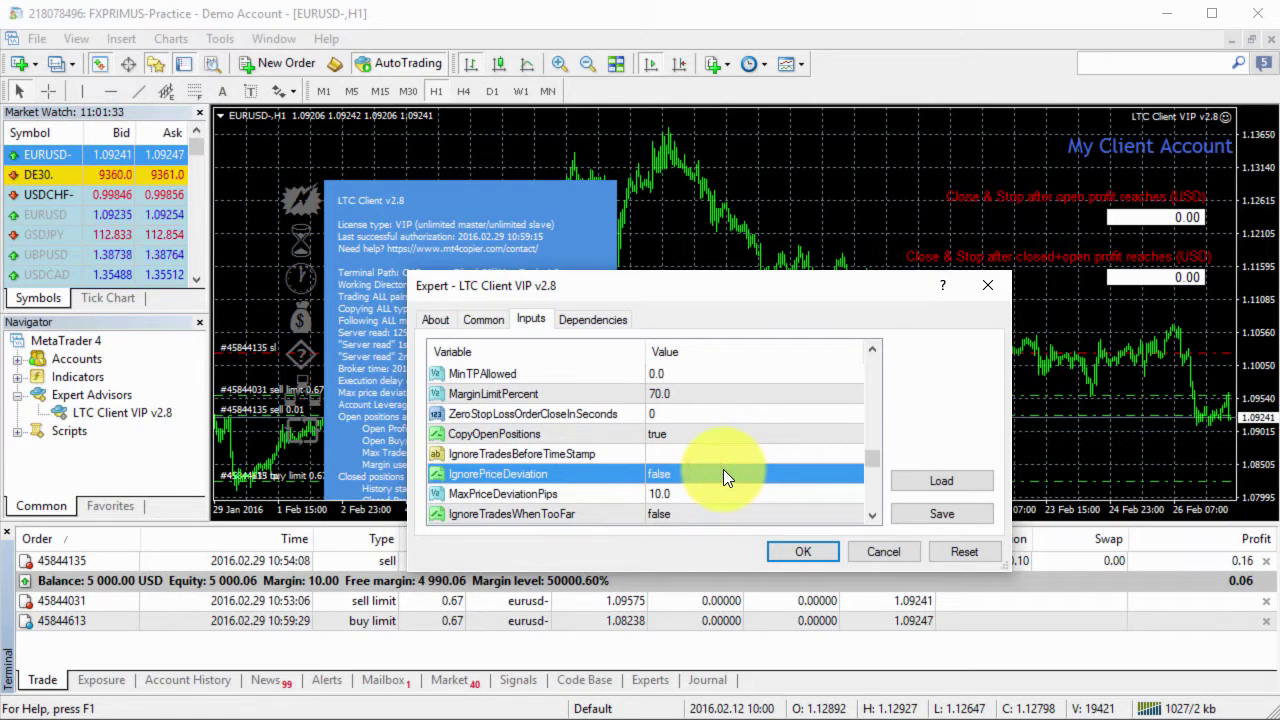
click(684, 493)
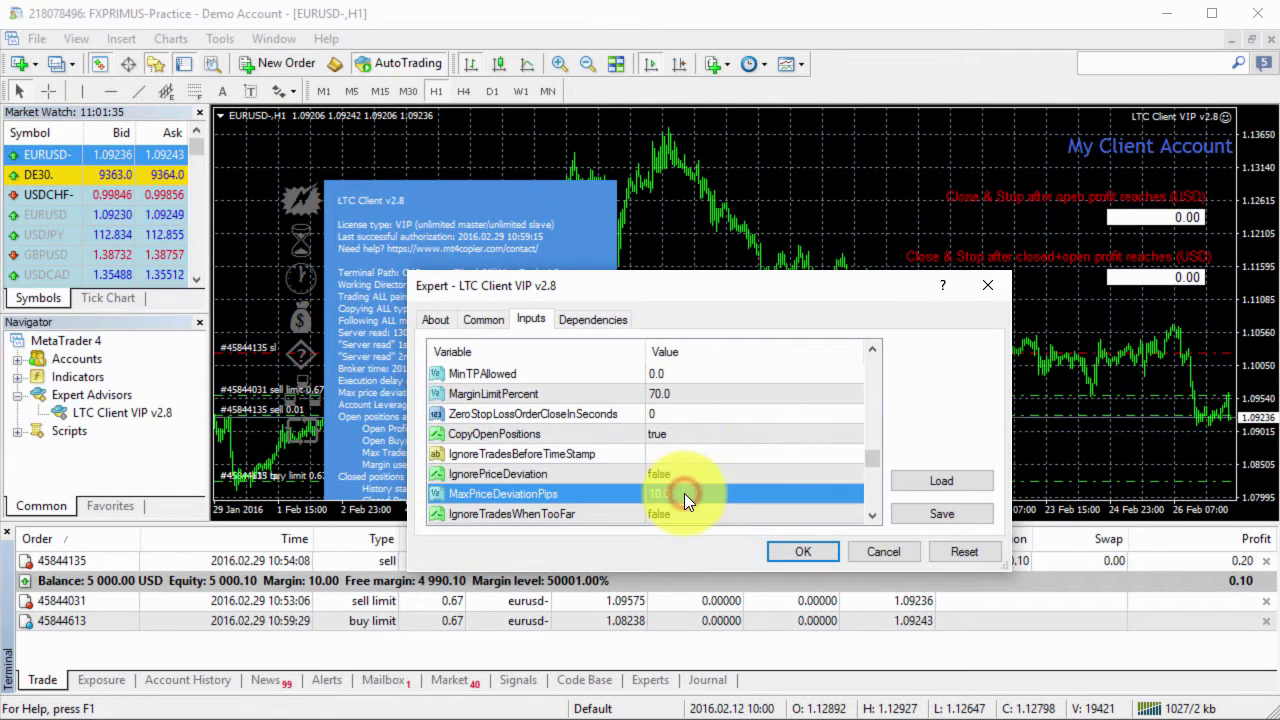
click(684, 493)
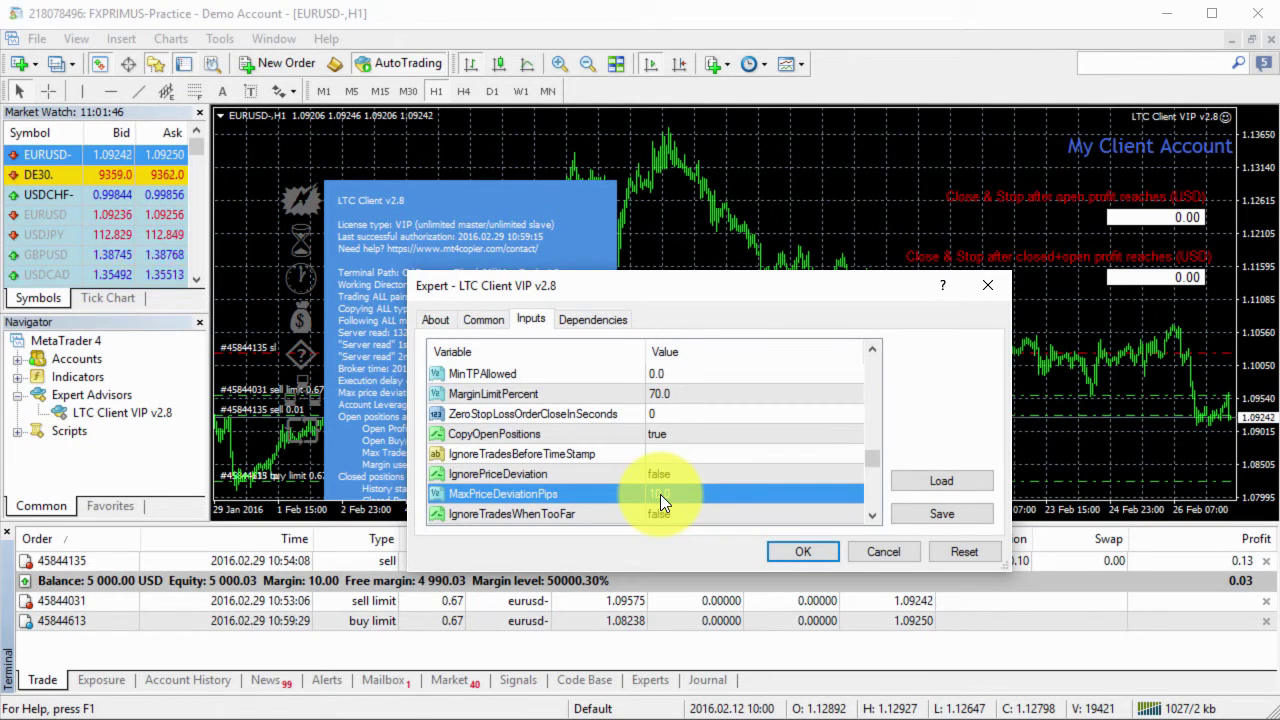
double_click(660, 494)
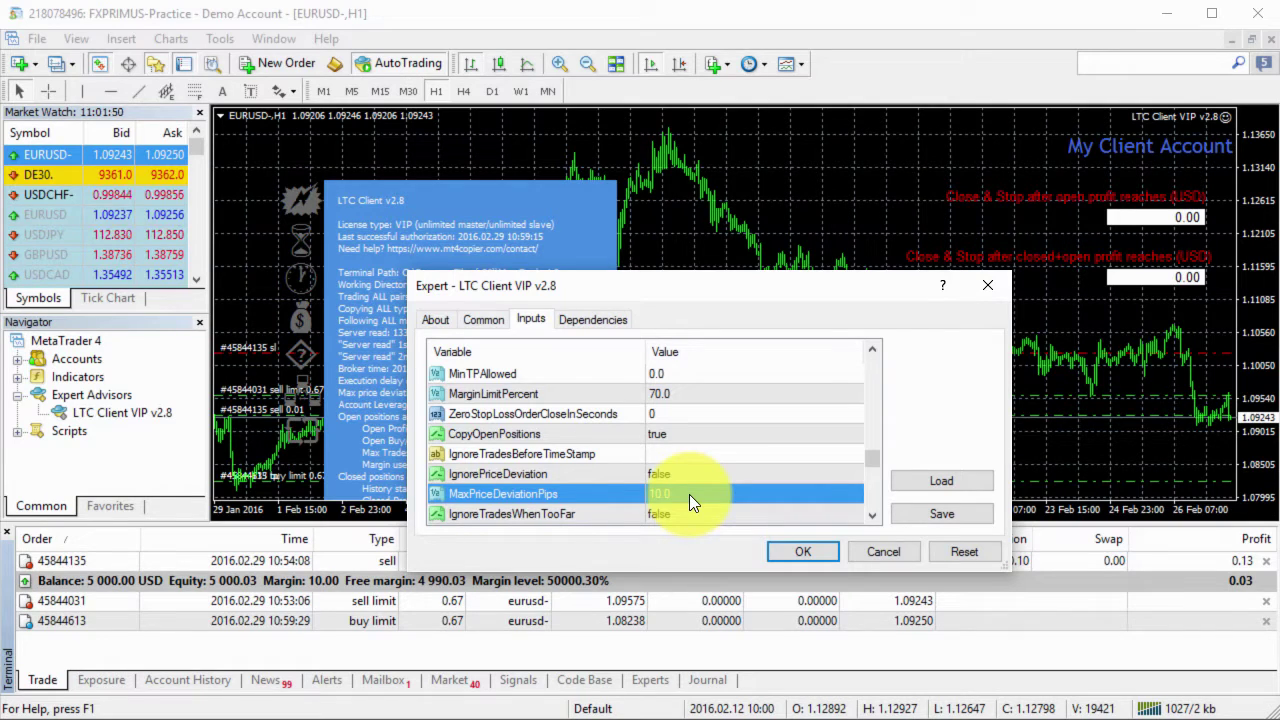
Apply the settings and inspect the copied 0.01-lot EURUSD buy with S/L 1.08205, T/P 1.10205.
click(821, 552)
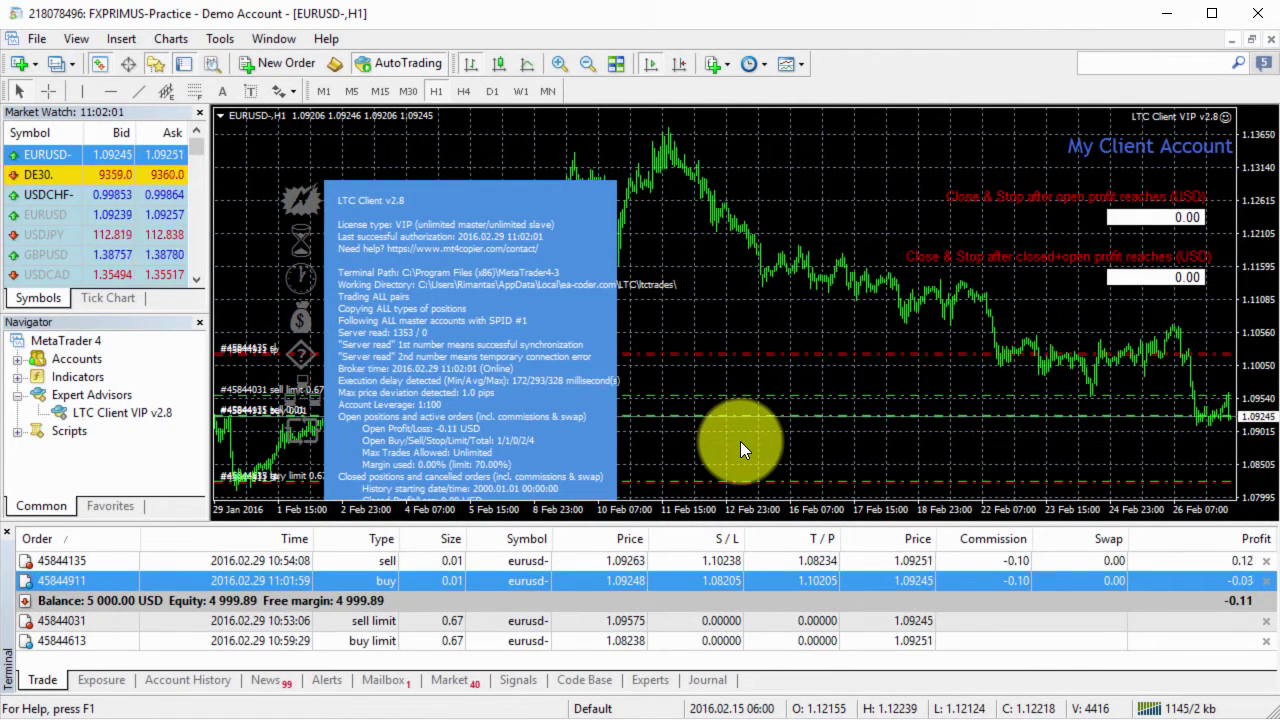
click(572, 581)
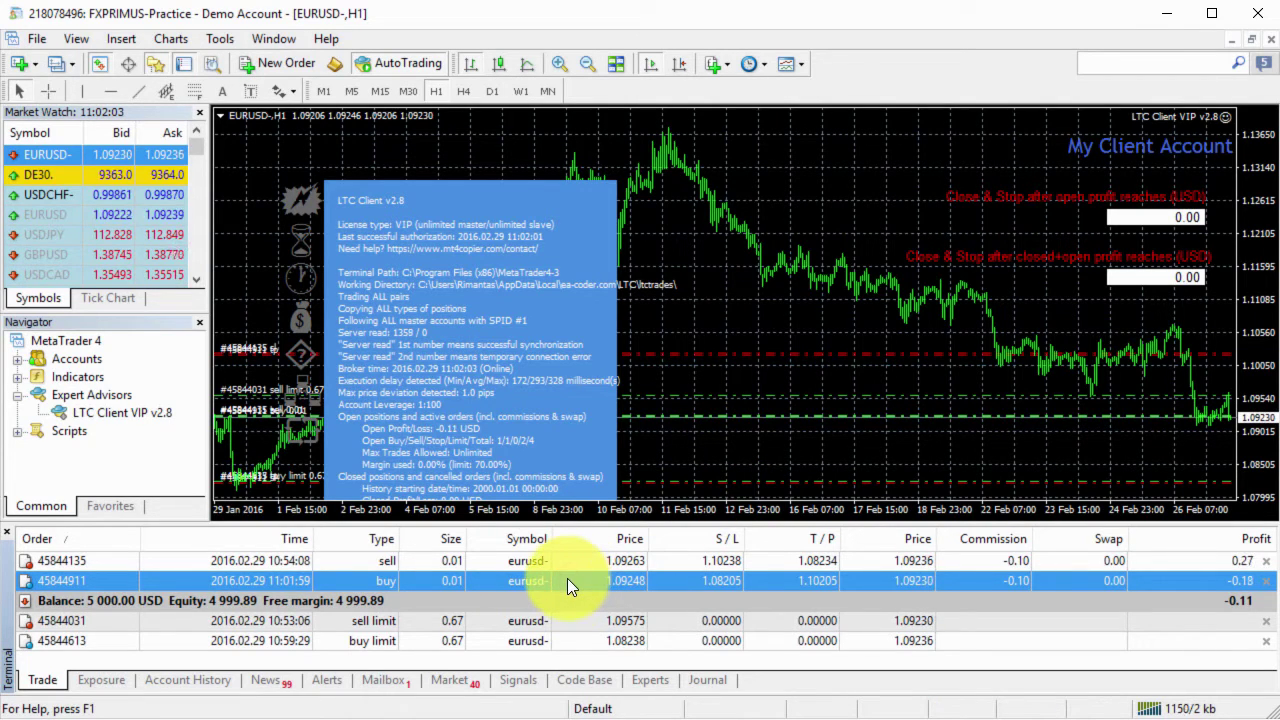